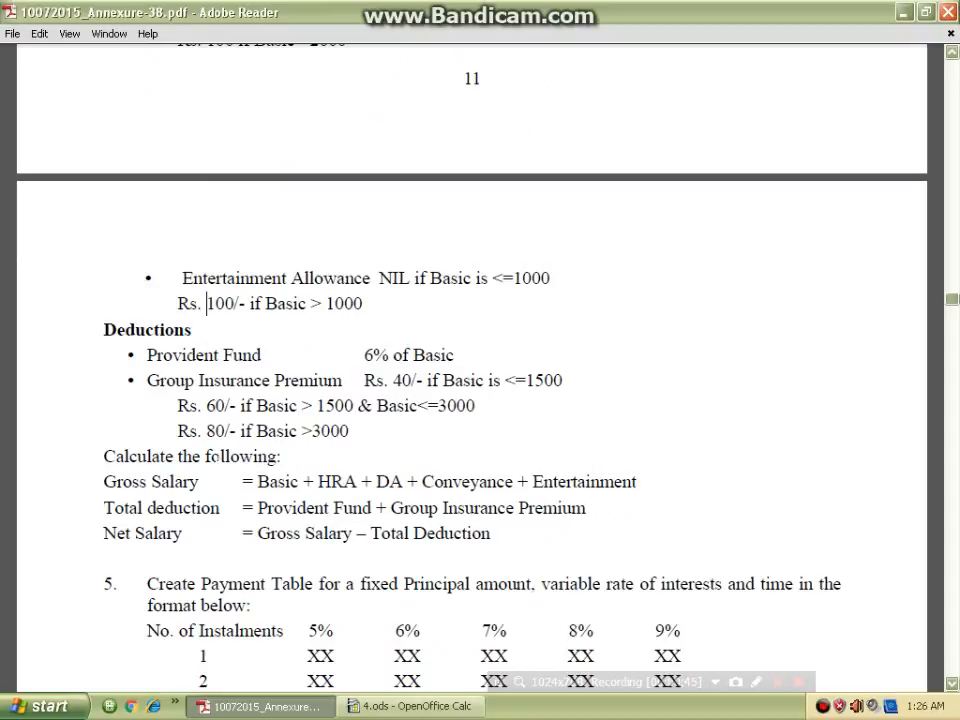
- Read the deduction and salary rules in the PDF, and switch to 4.ods in OpenOffice Calc with its window maximized
scroll(175, 303, "down", 1)
scroll(472, 366, "down", 1)
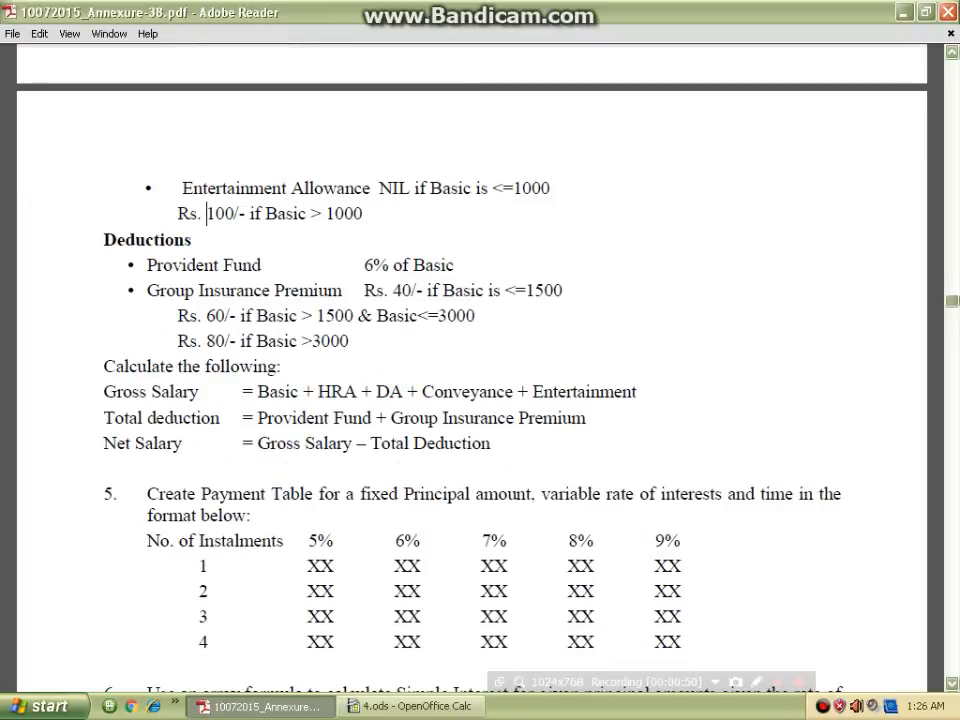
left_click(405, 706)
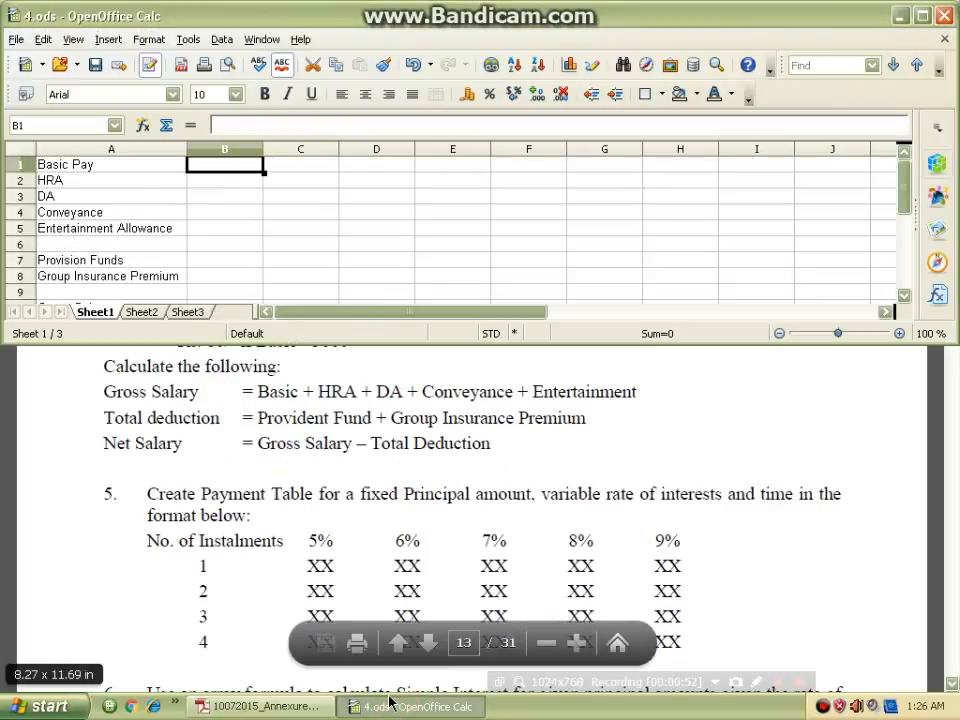
left_click(921, 15)
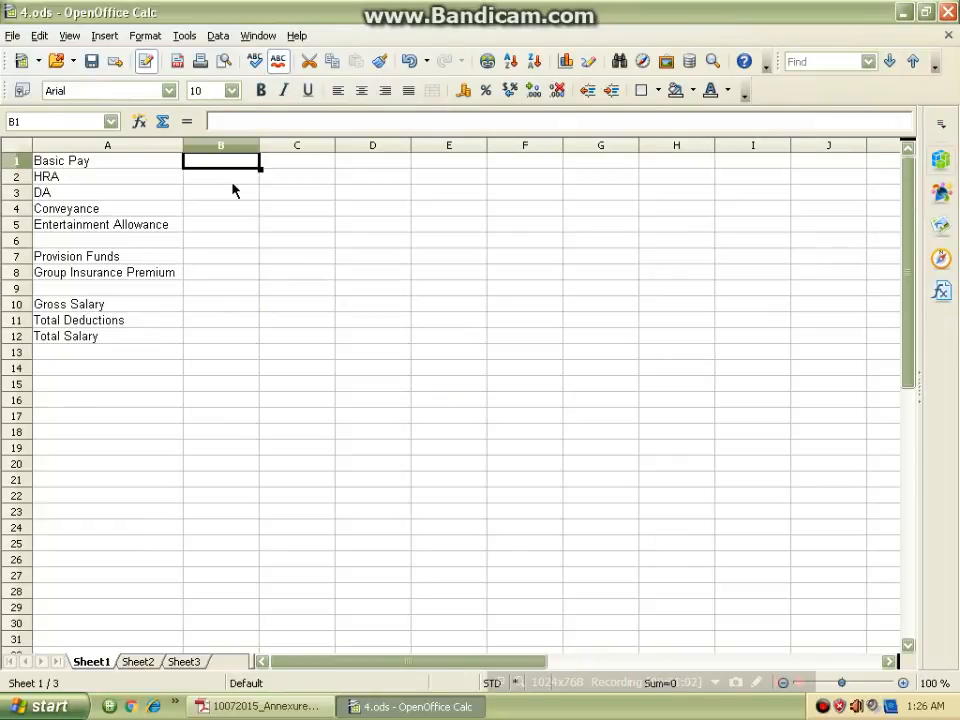
- Fill the Basic Pay row from B1 to G1 with 1500, 20000, 15000, 5000, 8000 and 12000
type("1500")
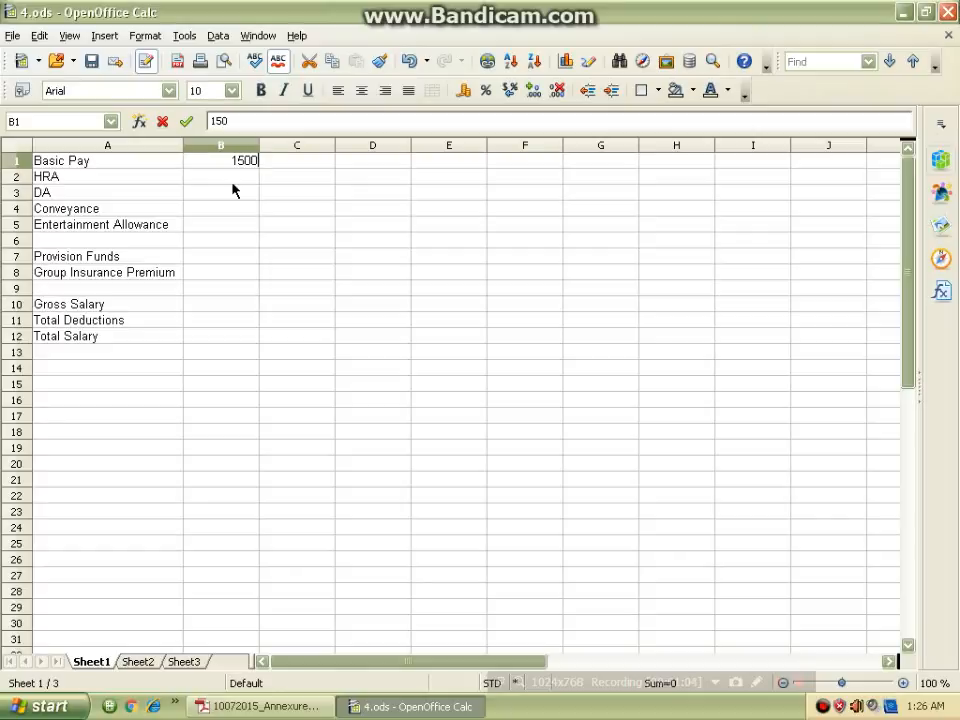
key("Tab")
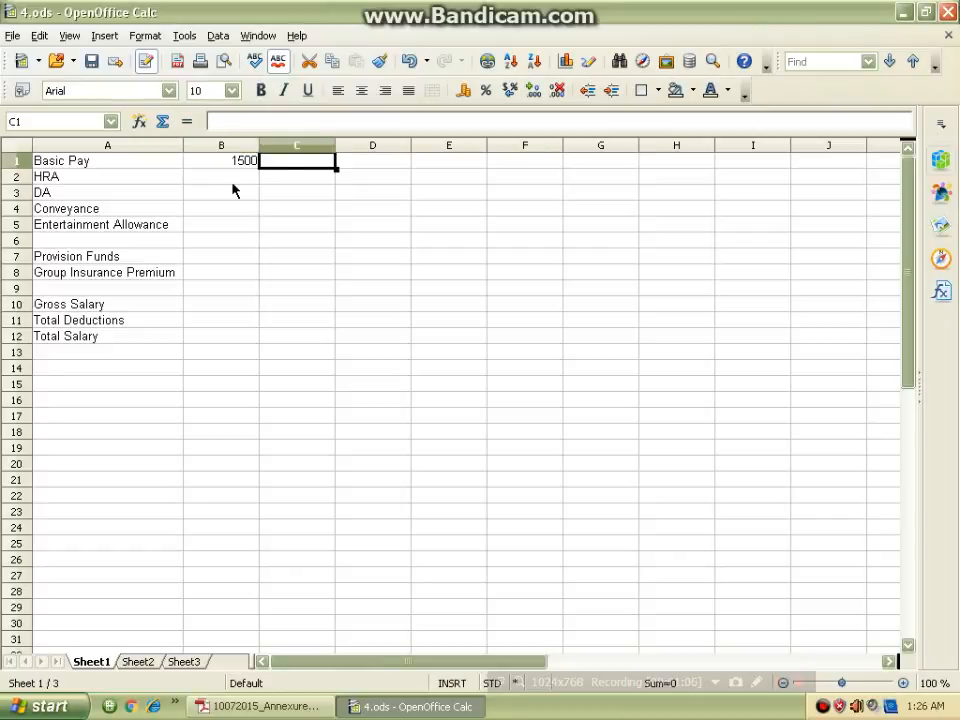
type("20000")
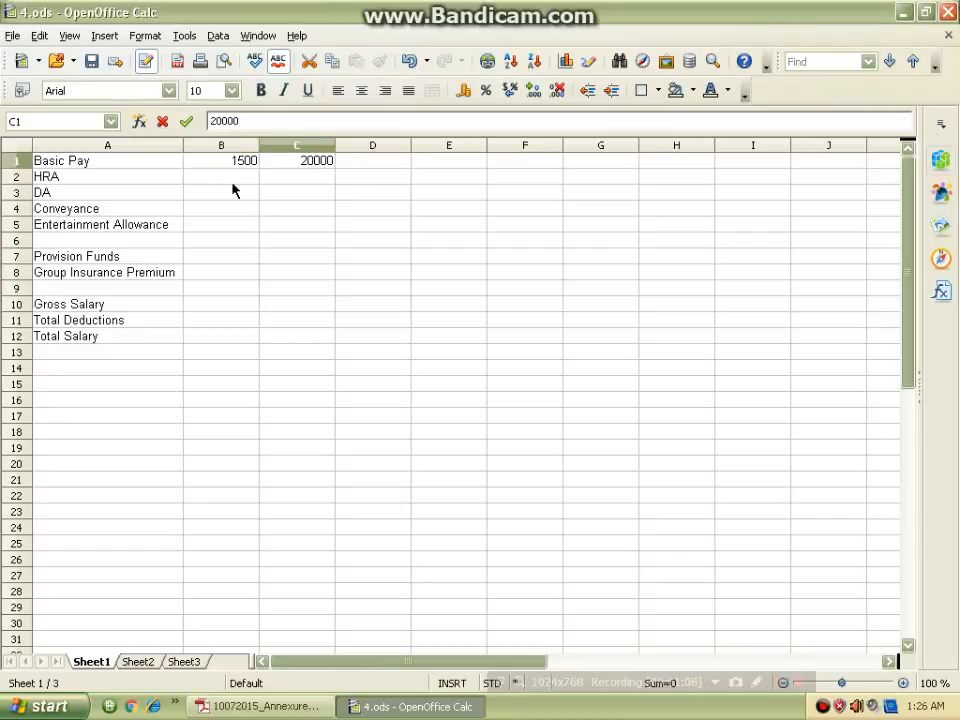
key("Tab")
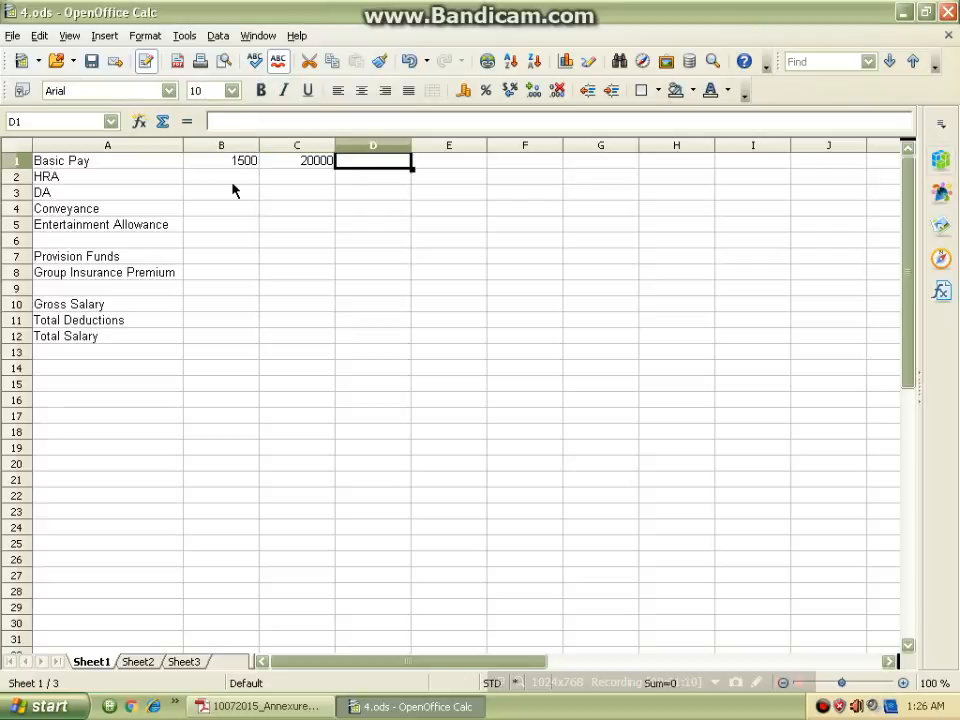
type("150000")
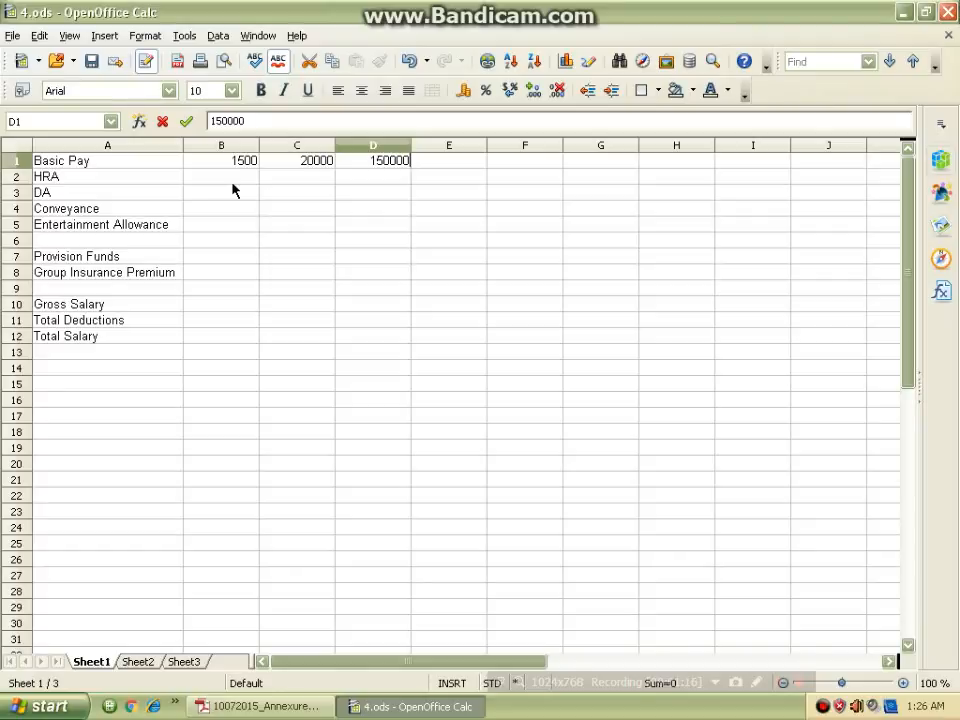
key("BackSpace")
key("Tab")
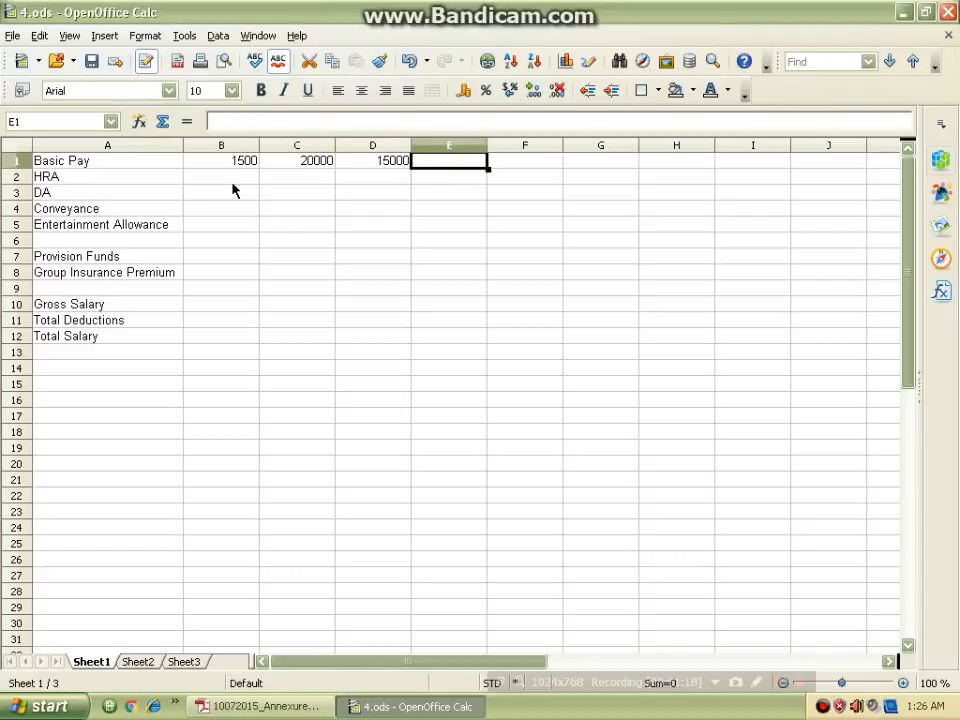
type("5000")
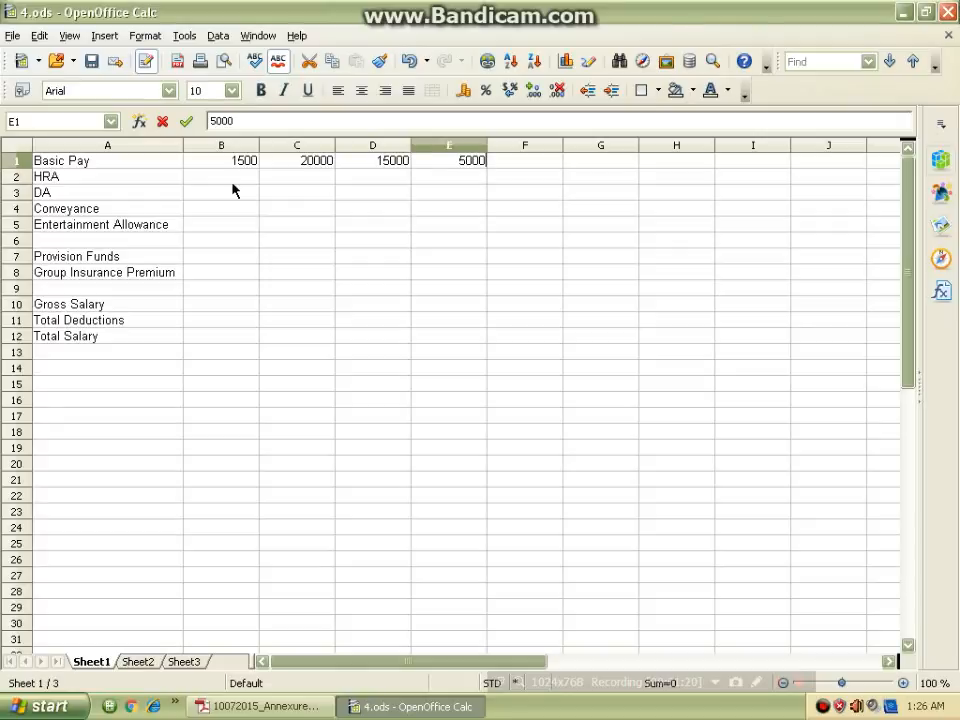
key("Tab")
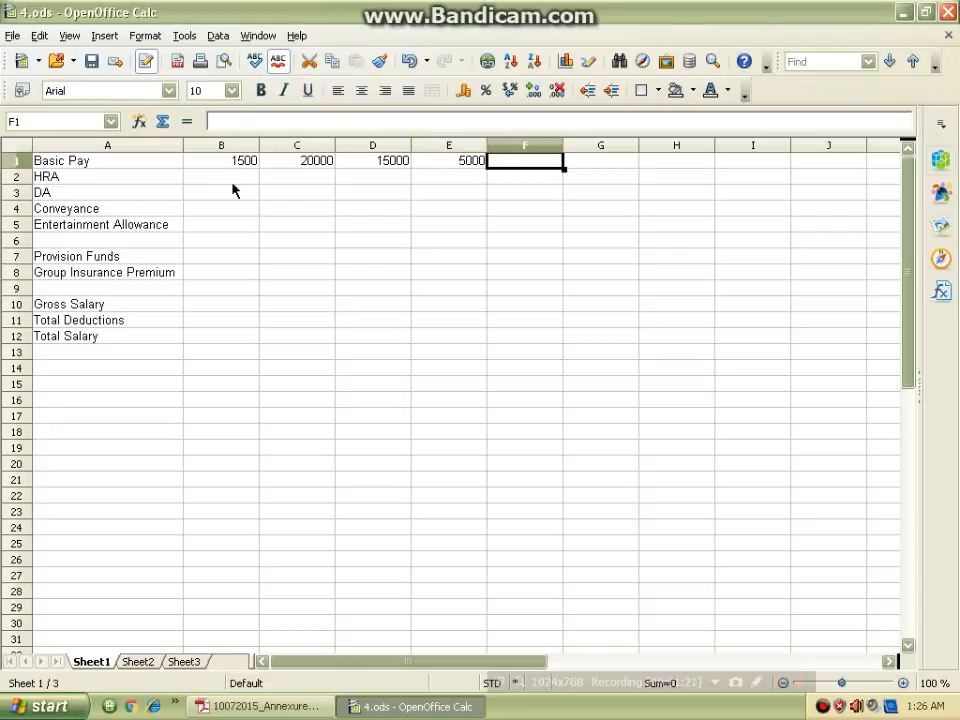
type("8000")
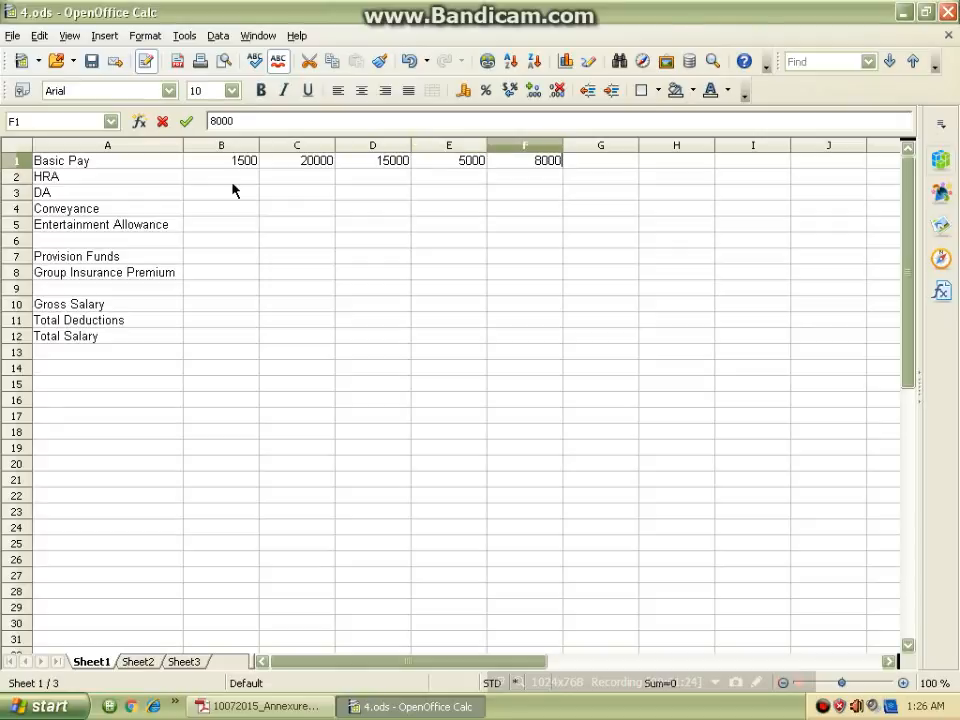
key("Tab")
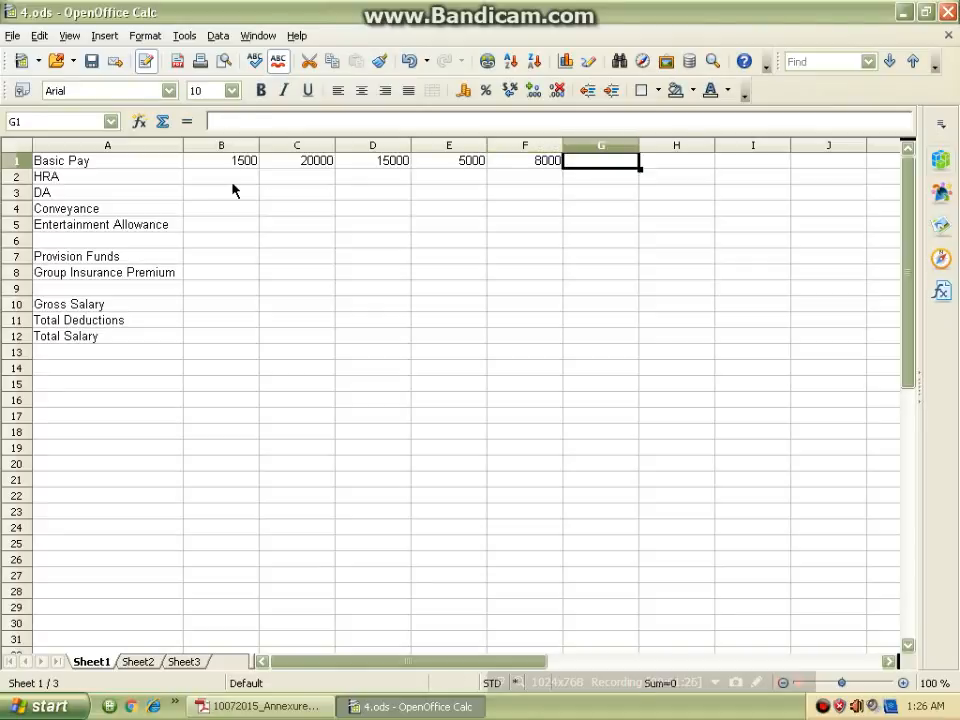
type("12000")
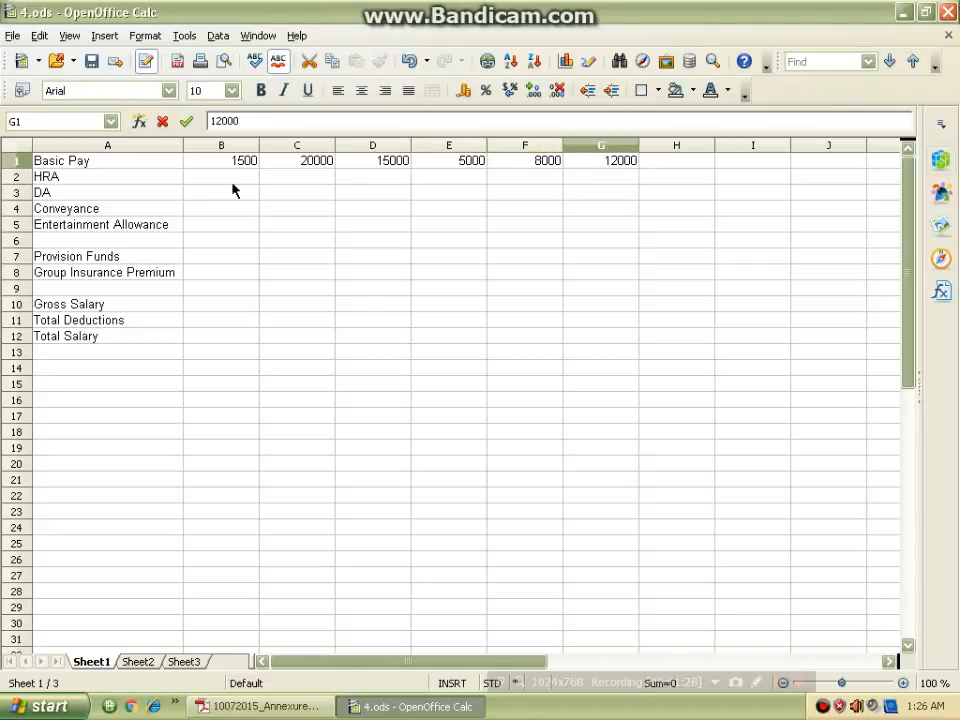
key("Tab")
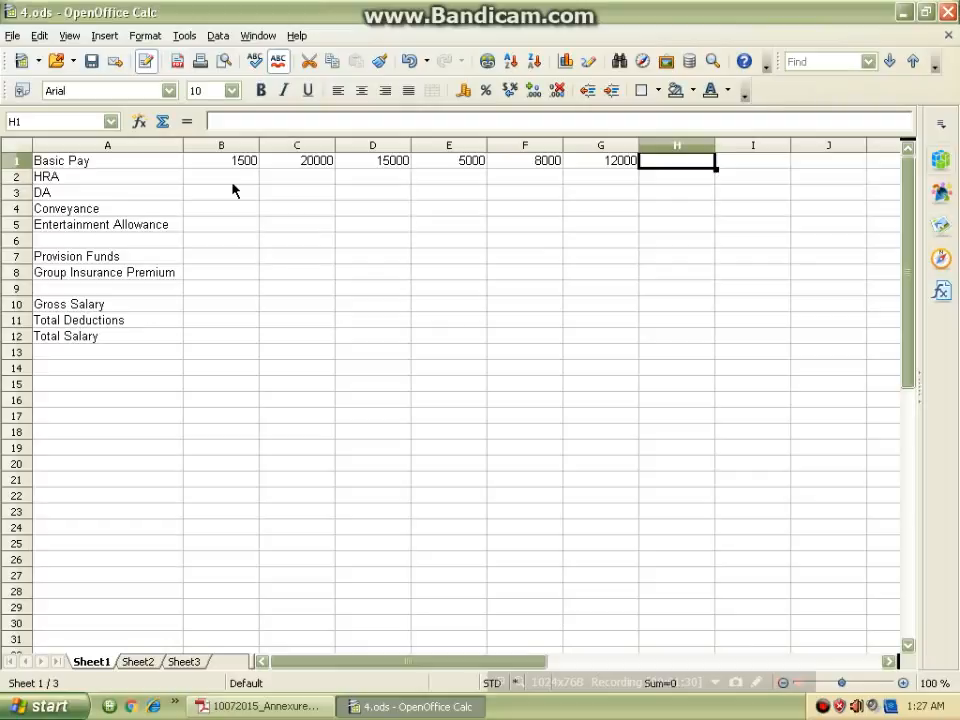
type("5")
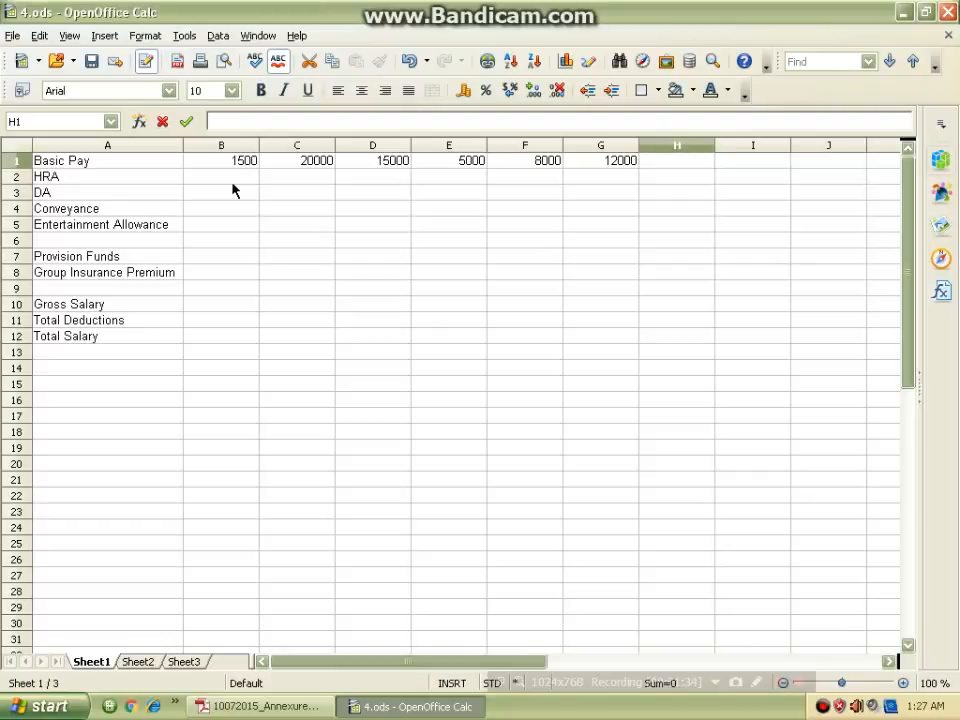
key("Escape")
- Switch to the Annexure-38 PDF in Adobe Reader and examine the HRA, DA and conveyance rules of question 4
left_click(231, 181)
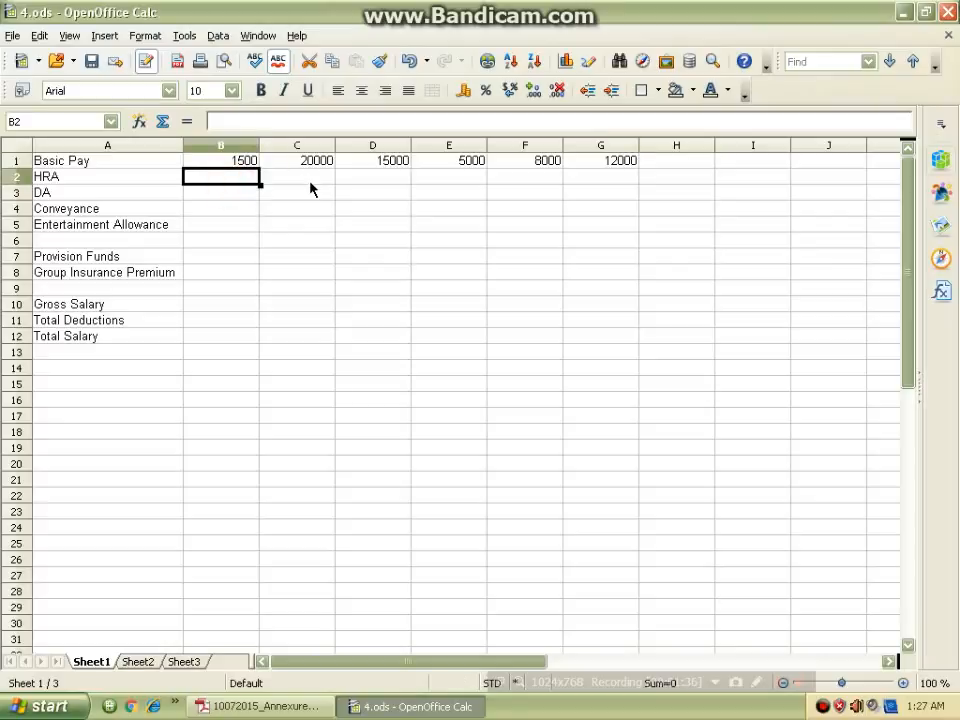
left_click(272, 706)
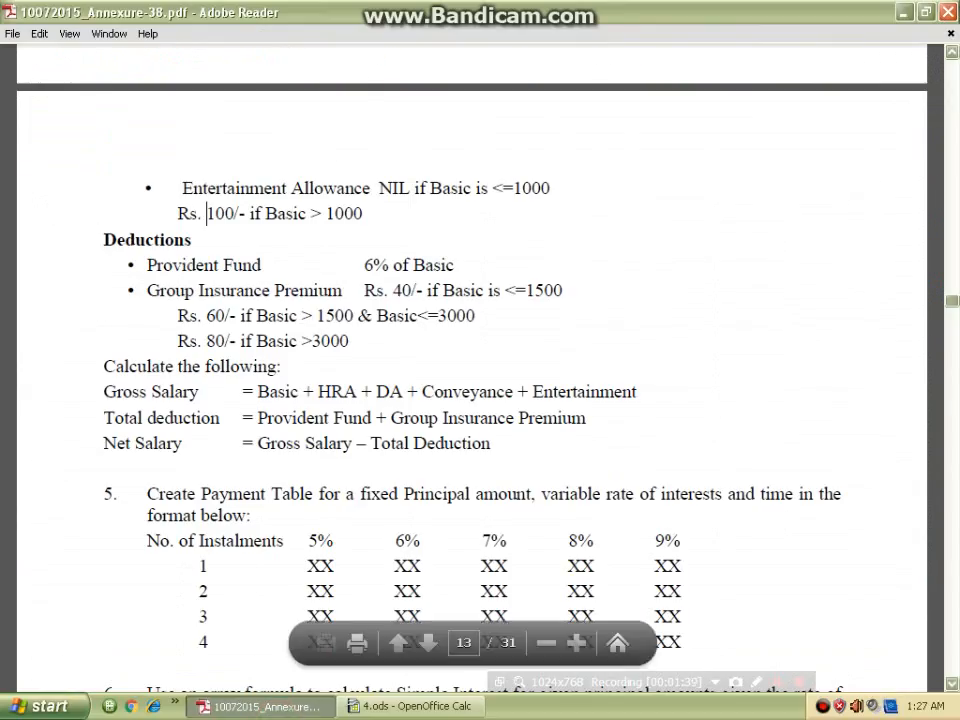
left_click(268, 208)
scroll(300, 300, "up", 10)
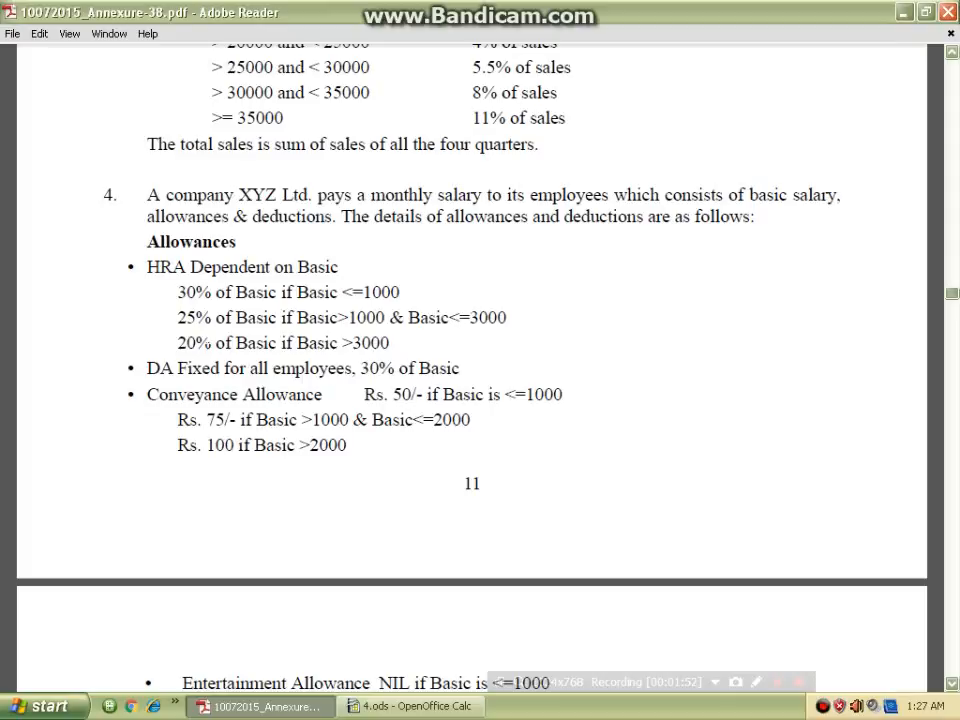
- Return to 4.ods in OpenOffice Calc and set the Basic Pay value in C1 to 3000
left_click(410, 706)
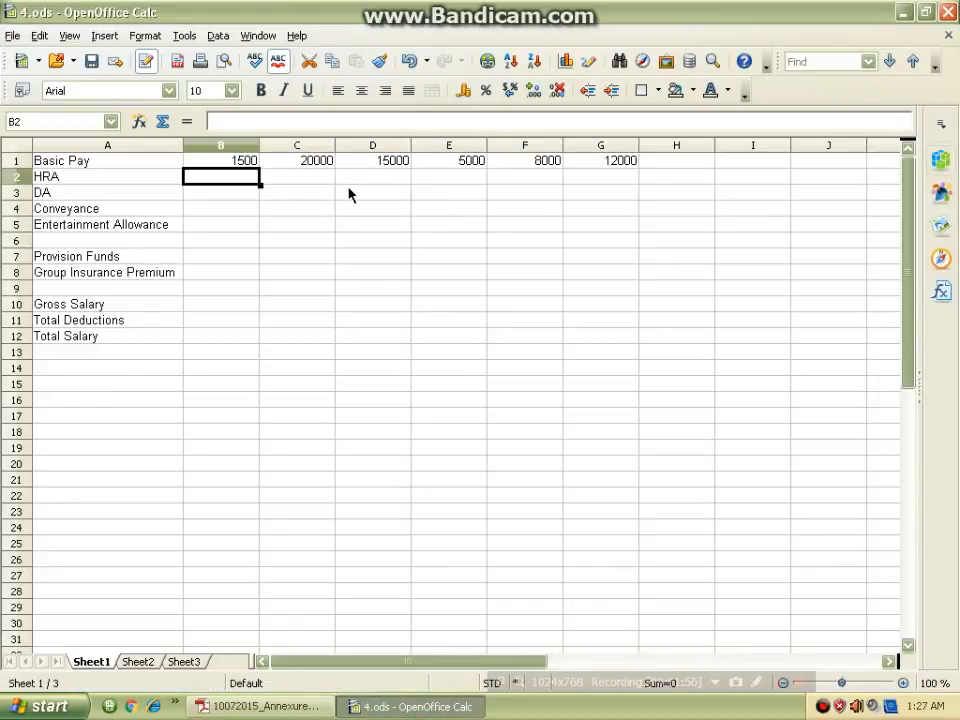
left_click(448, 163)
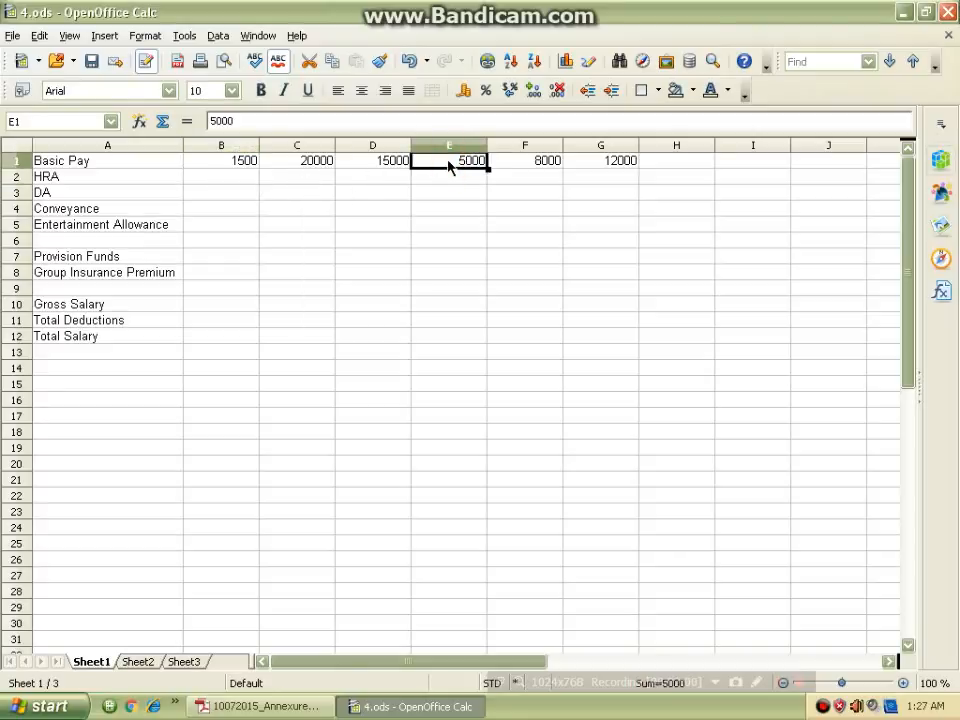
key("Left")
key("Left")
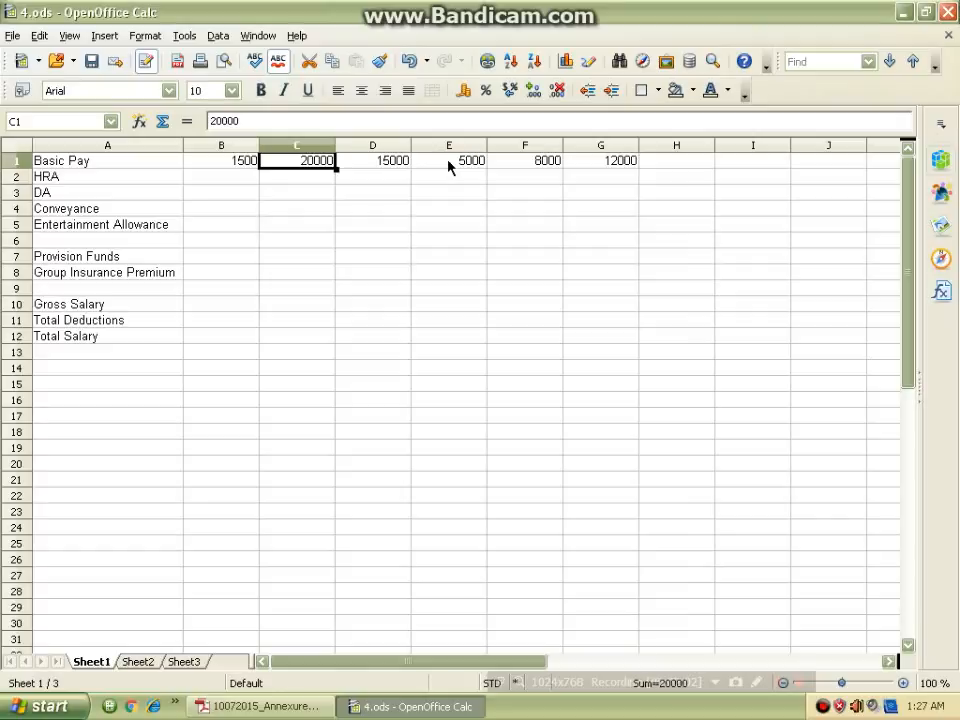
type("3000")
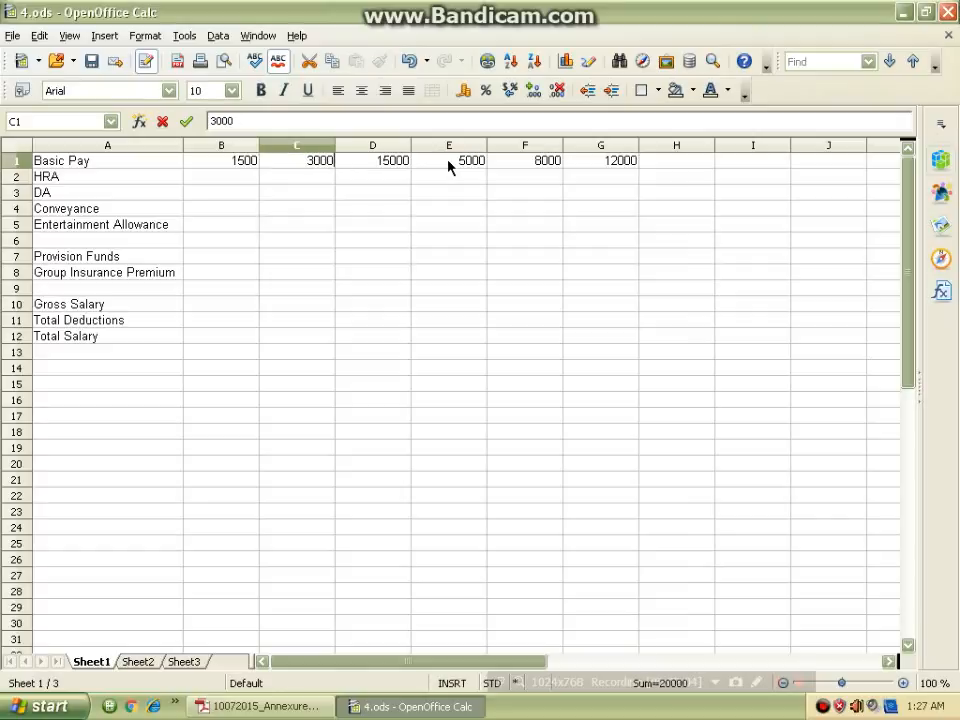
key("Return")
- Start the HRA formula in B2 with an empty IF function, =IF()
key("Left")
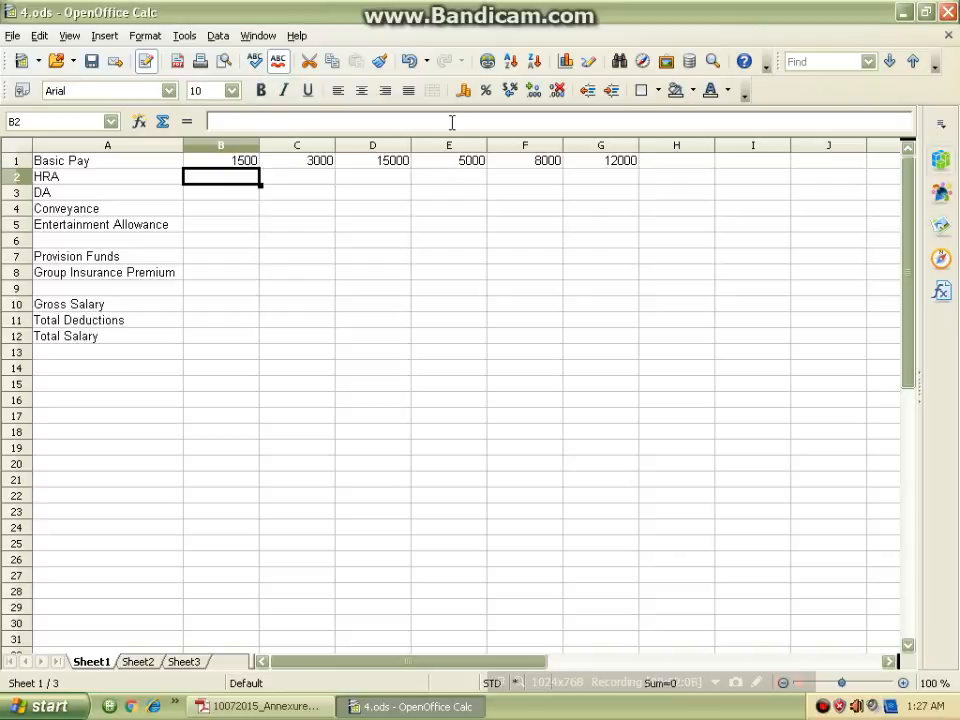
left_click(452, 122)
type("=")
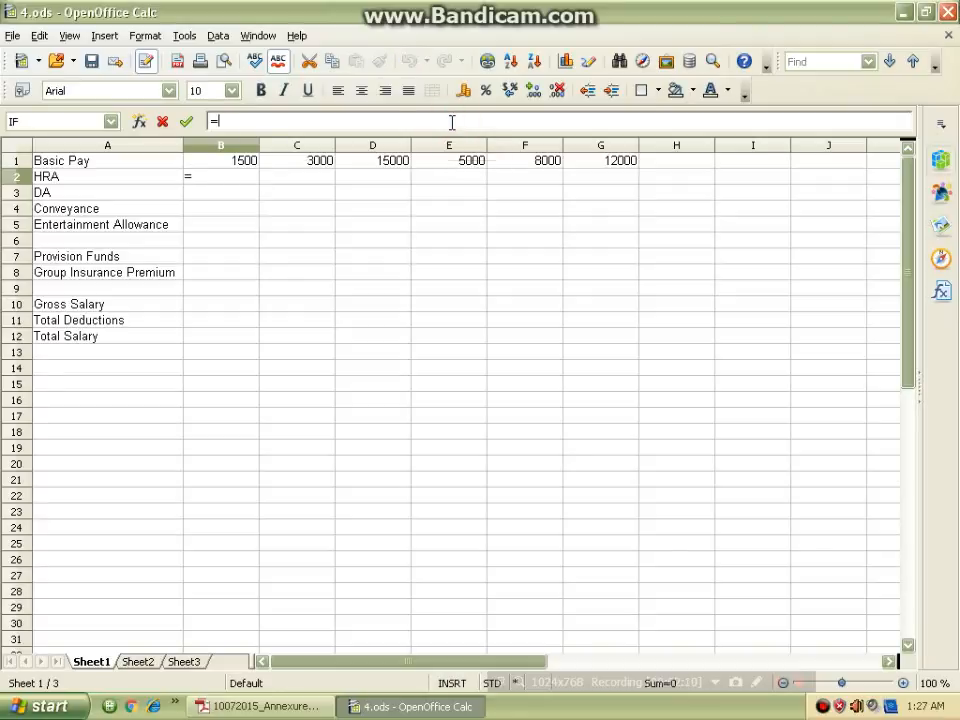
type("f")
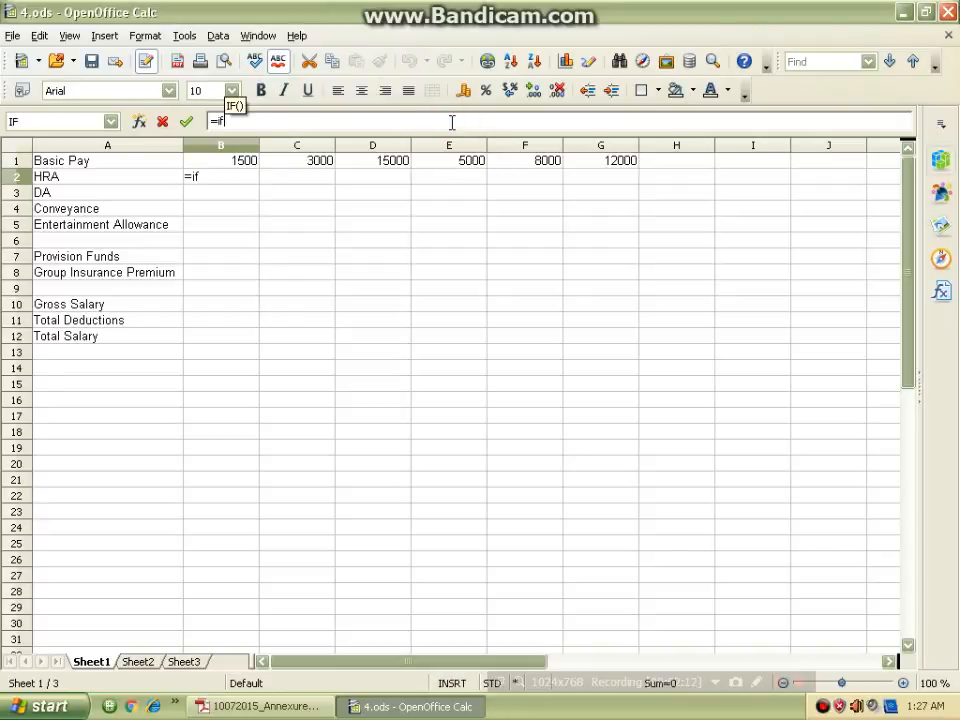
key("BackSpace")
type("IF(")
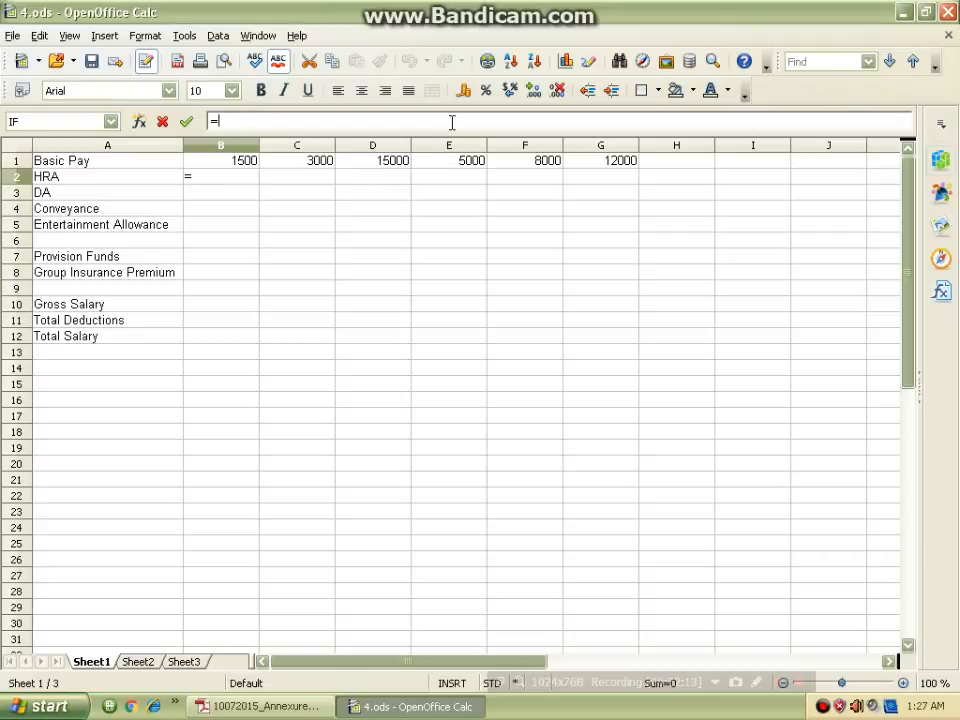
type(")")
key("Left")
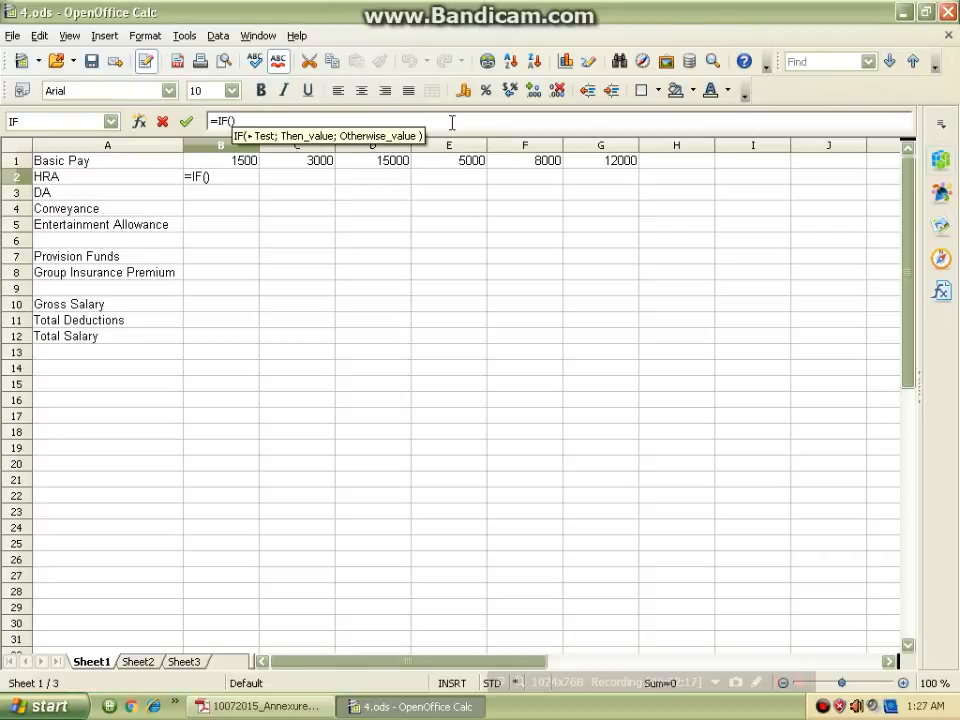
- Set the IF test in B2 to B1>3000, ending with a semicolon for the then-value
left_click(243, 164)
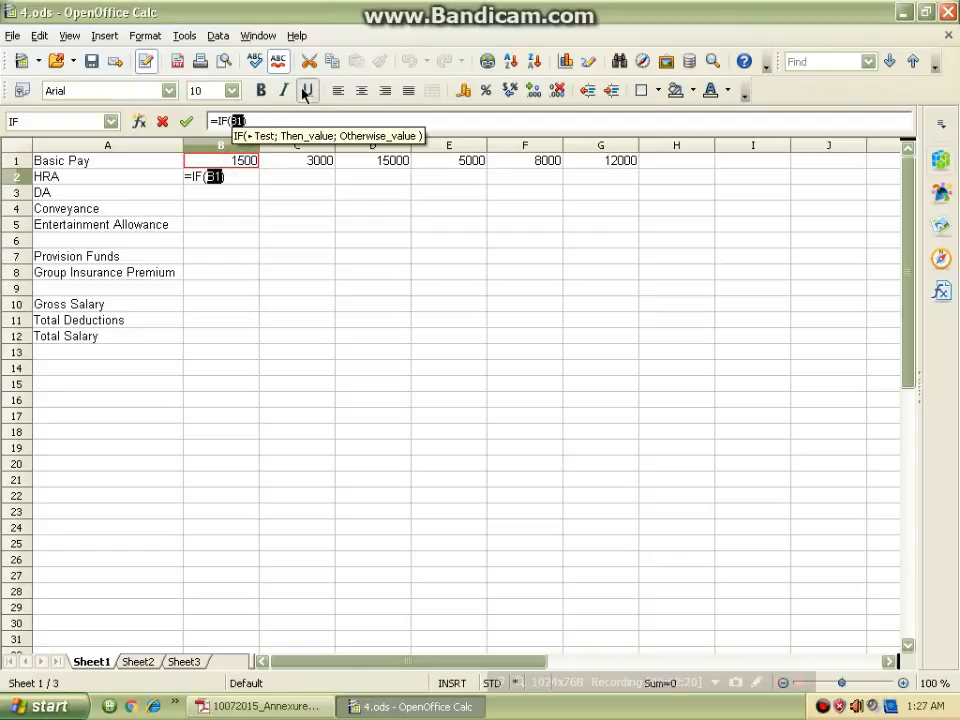
key("Right")
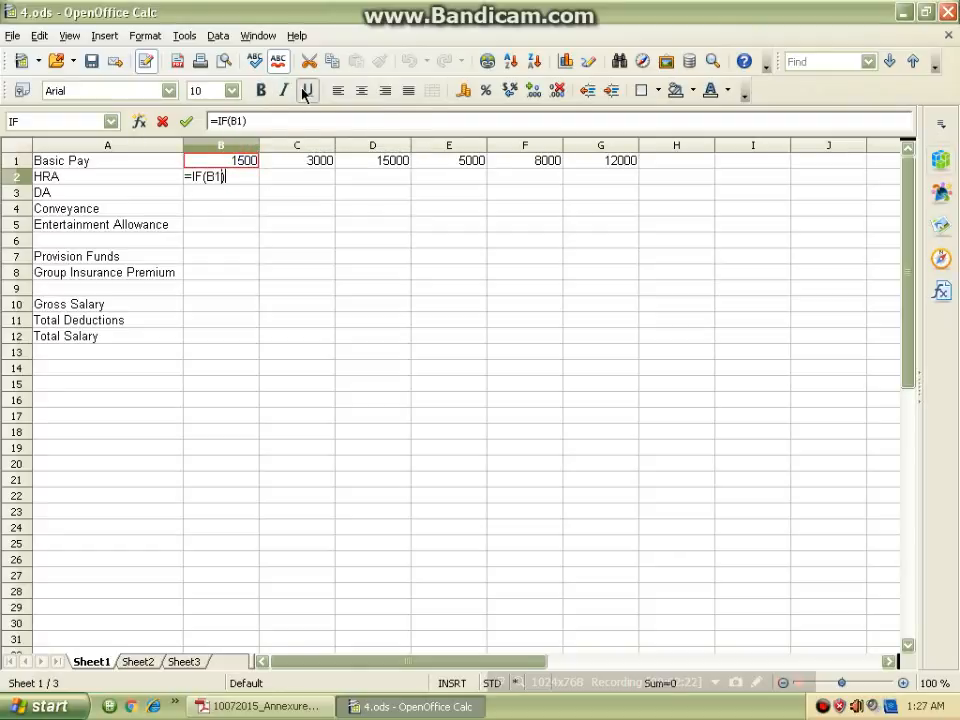
key("BackSpace")
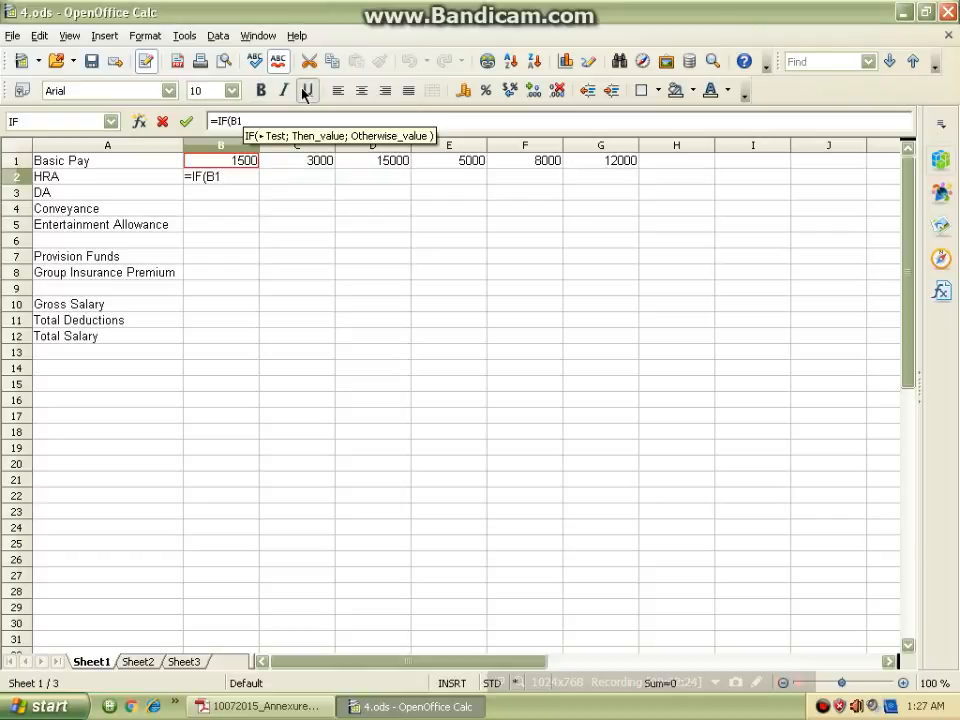
type(">")
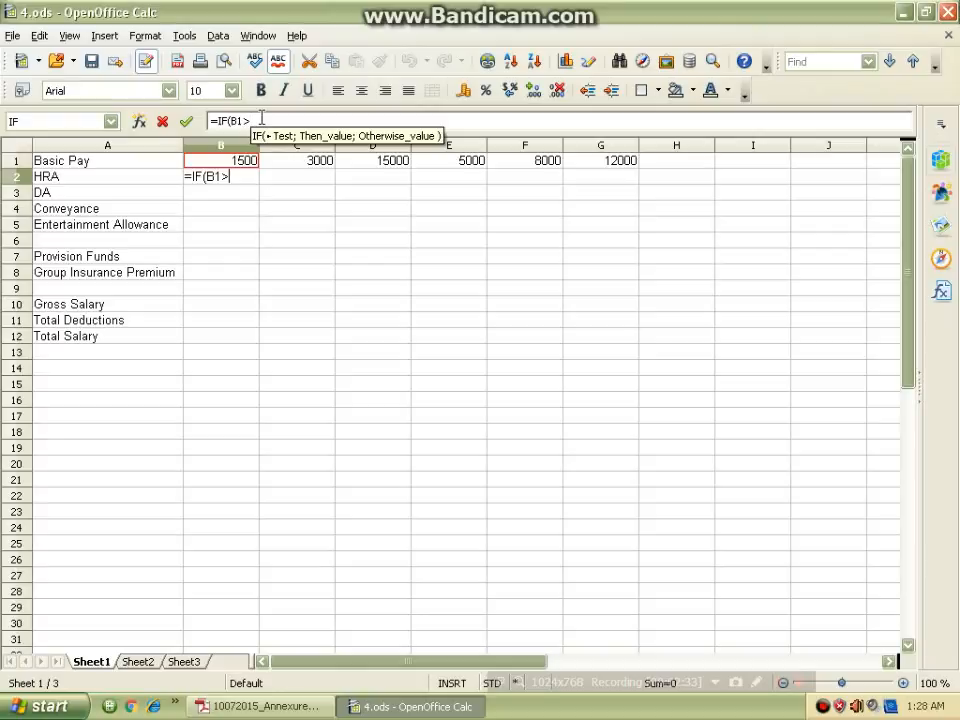
type("3")
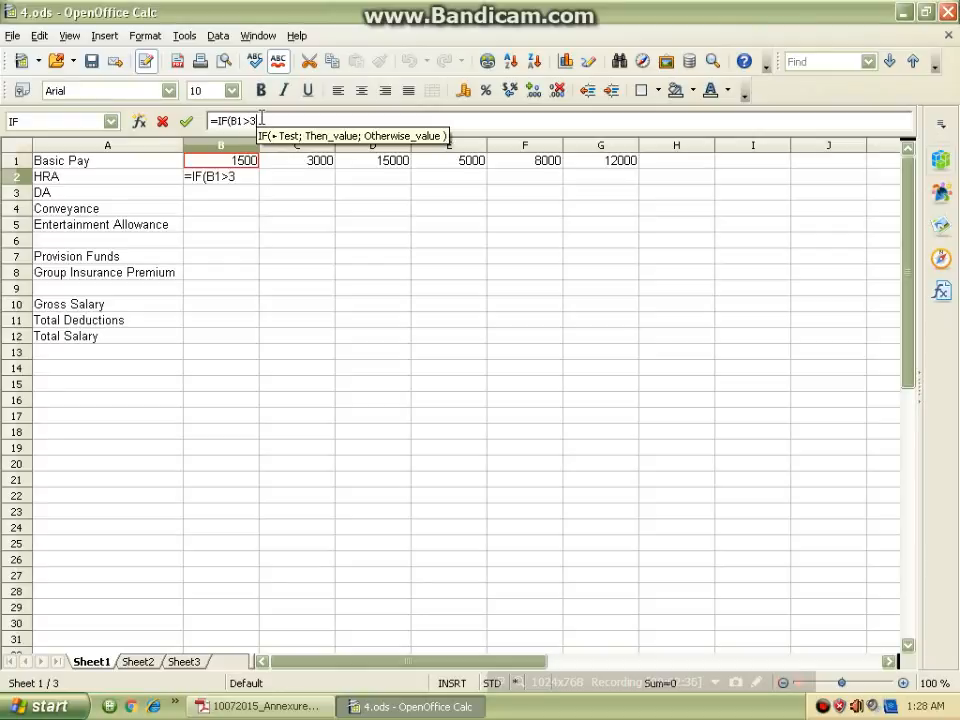
type("000")
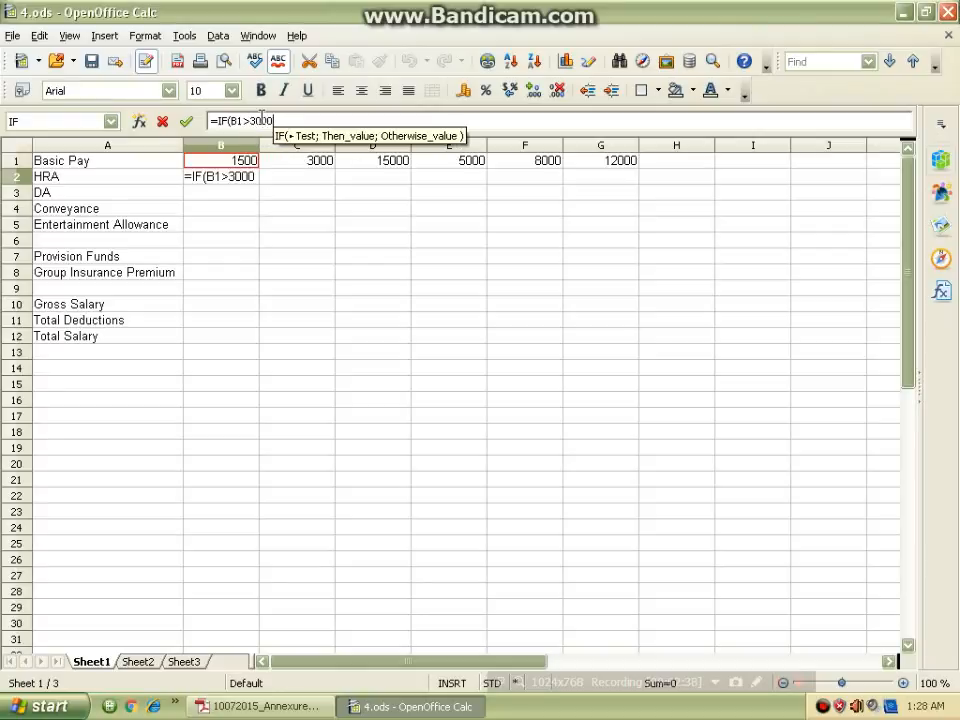
type(";")
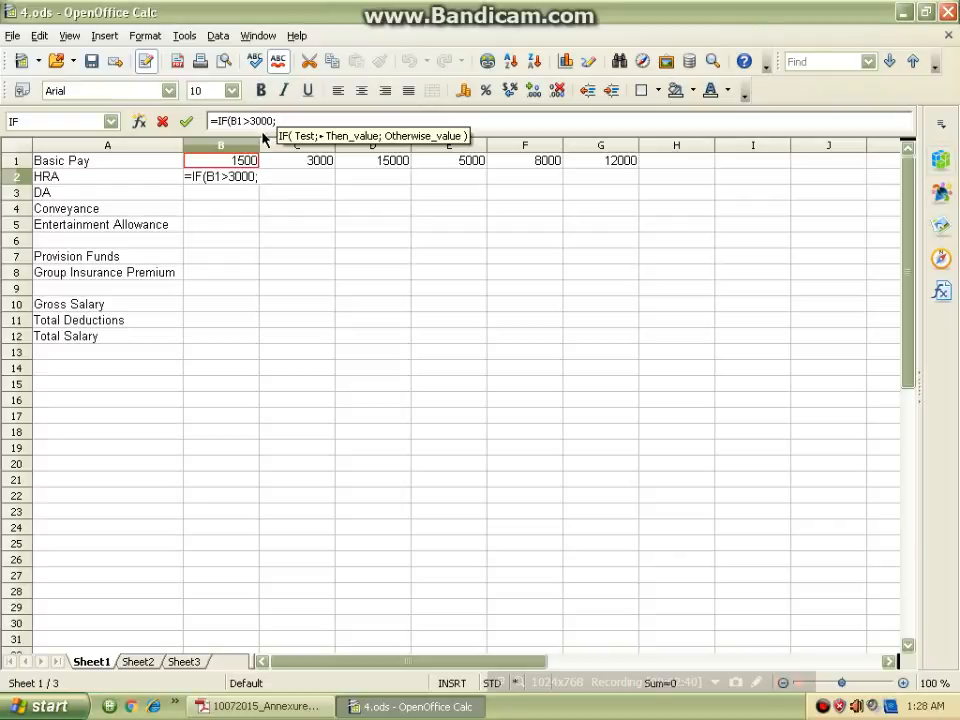
- Check the HRA rate for Basic above 3000 in the Adobe Reader PDF, and enter 0.2*B1; as B2's then-value in OpenOffice Calc
left_click(298, 707)
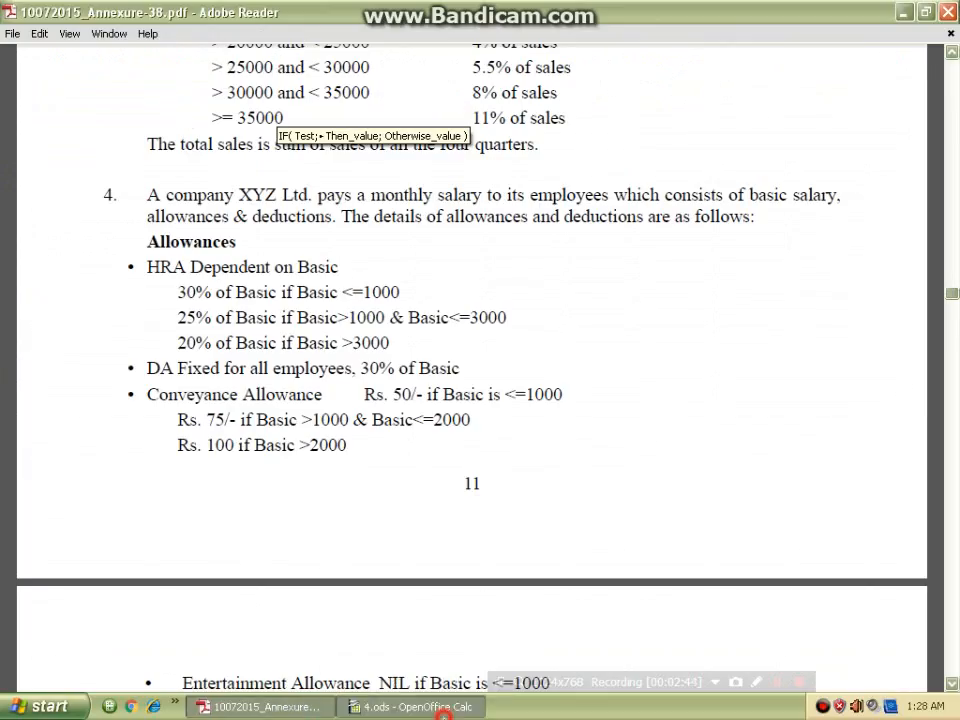
left_click(410, 706)
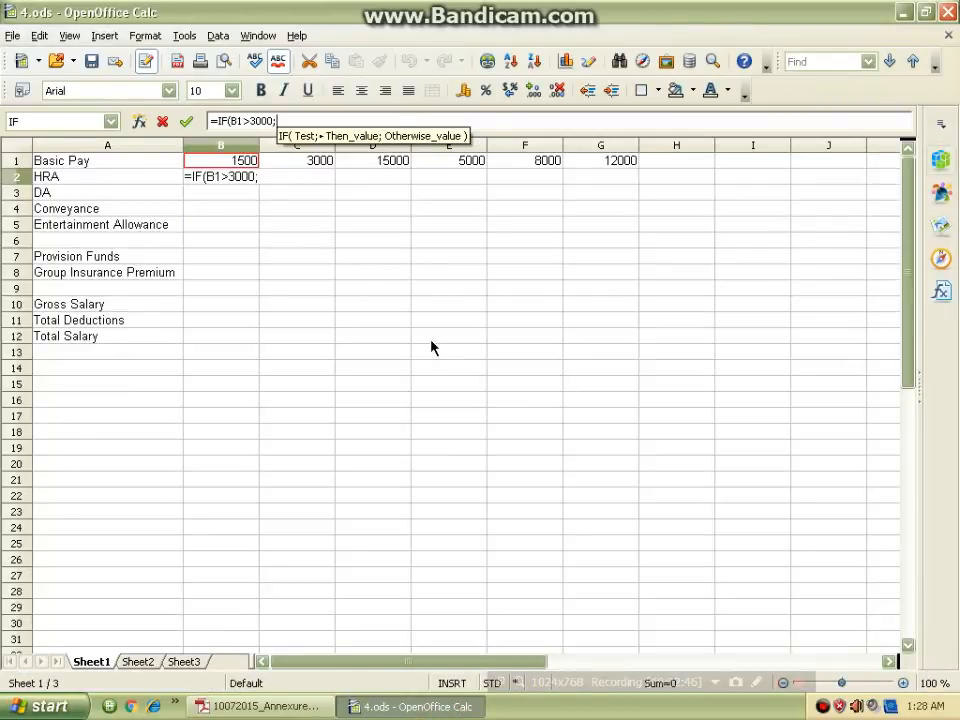
type("0.20")
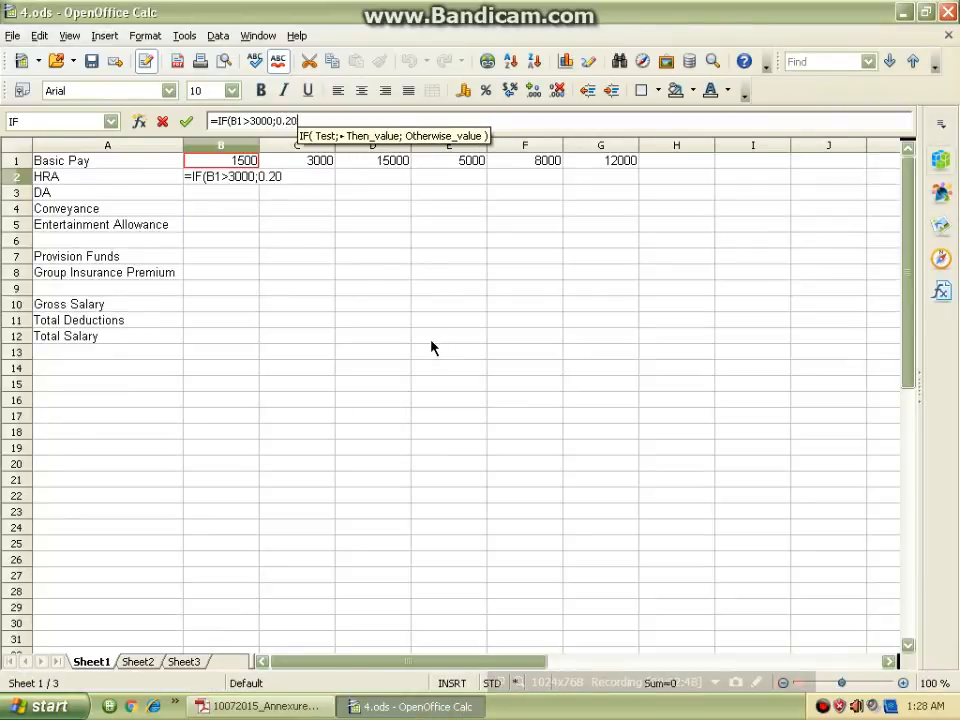
key("BackSpace")
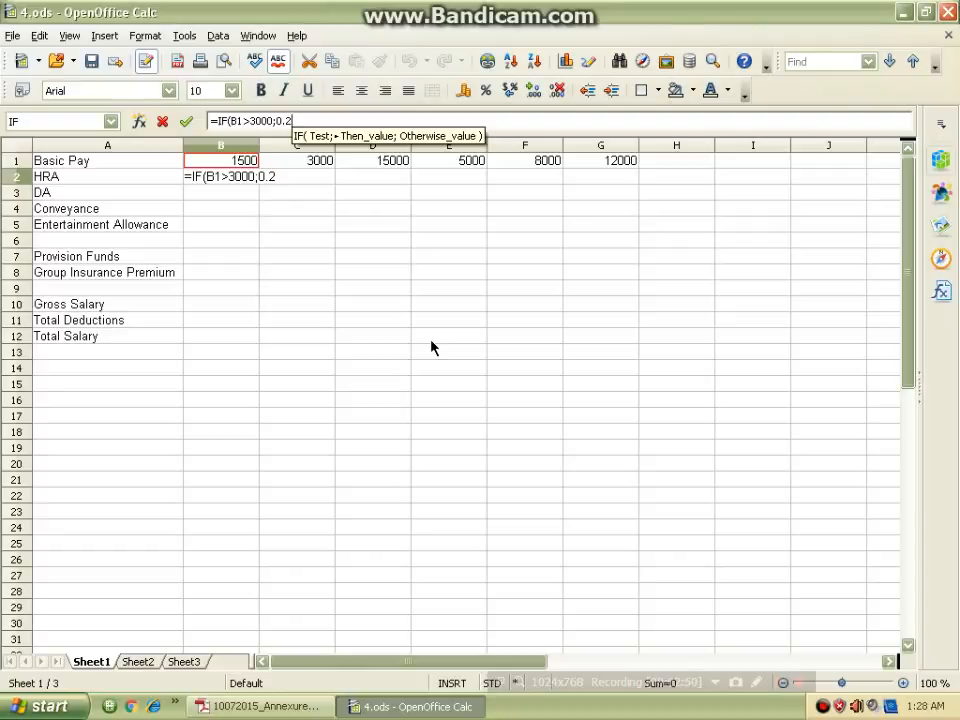
type("*")
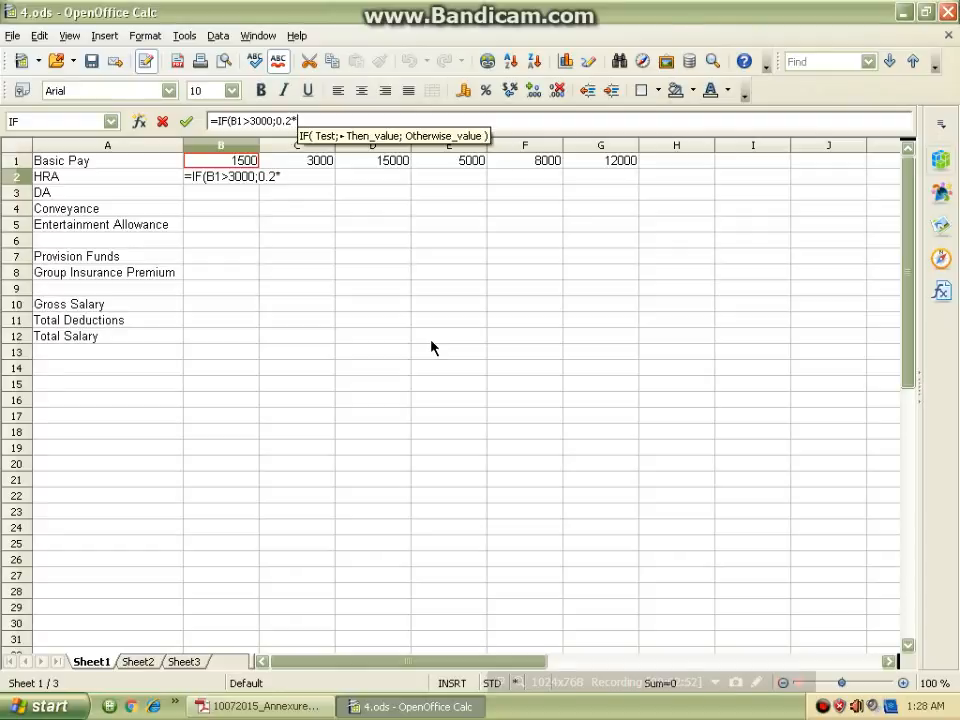
type("B1")
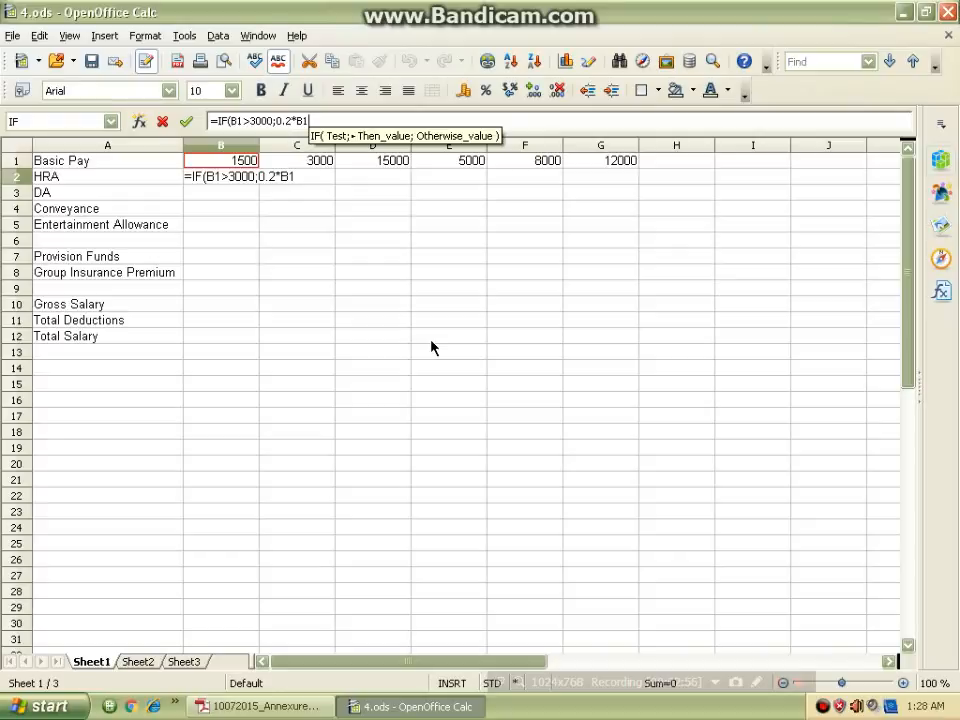
type(";")
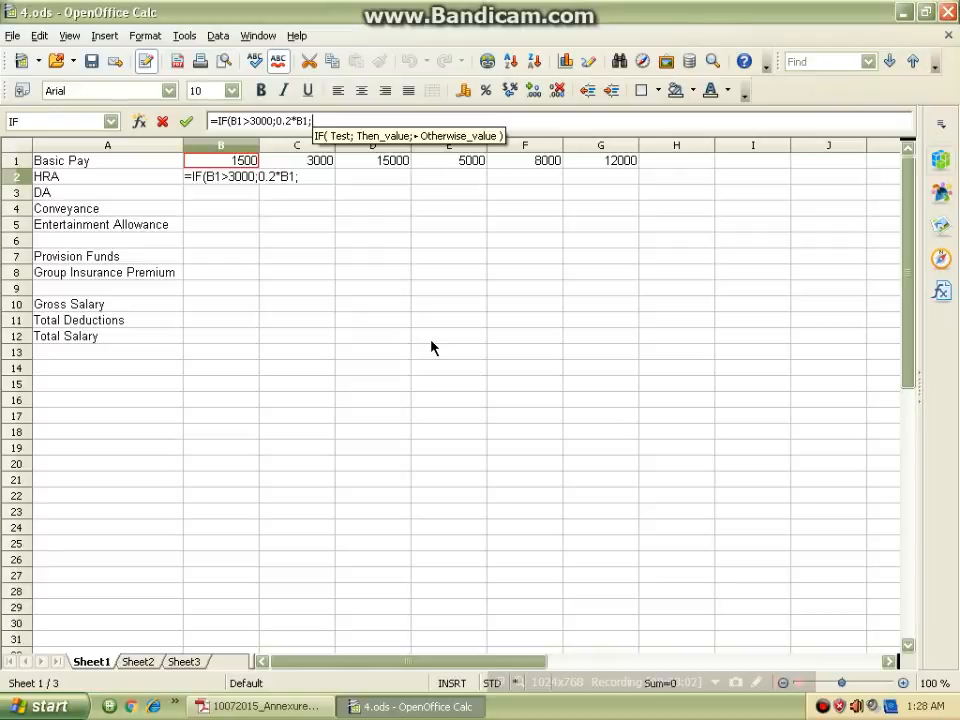
- Nest a second IF as the otherwise value of B2's formula, beginning its test with B1>=
type("IF(")
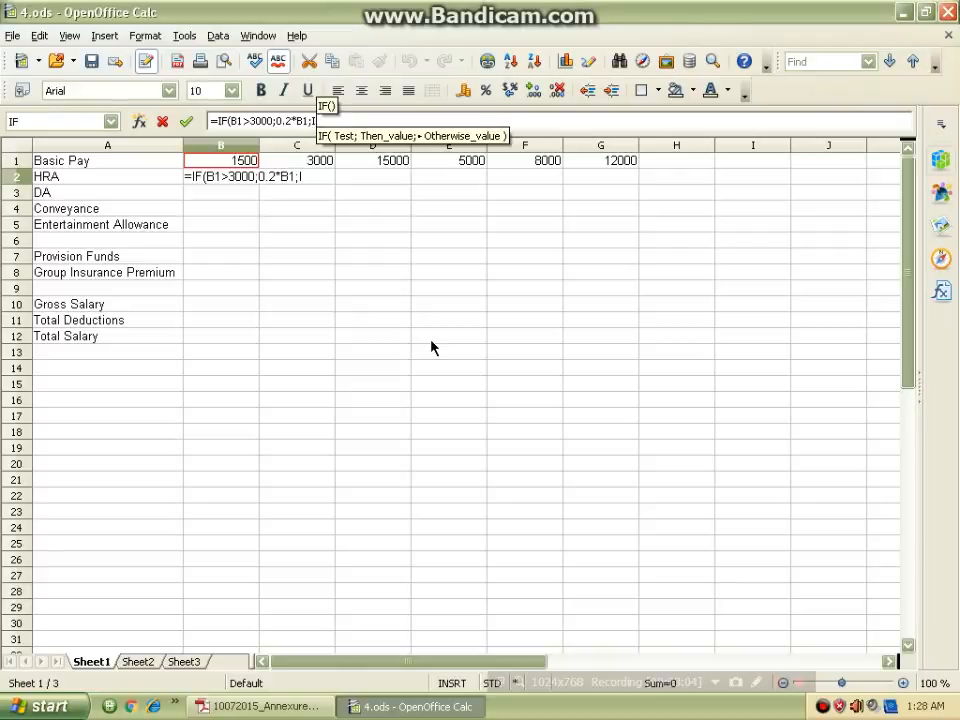
type("))")
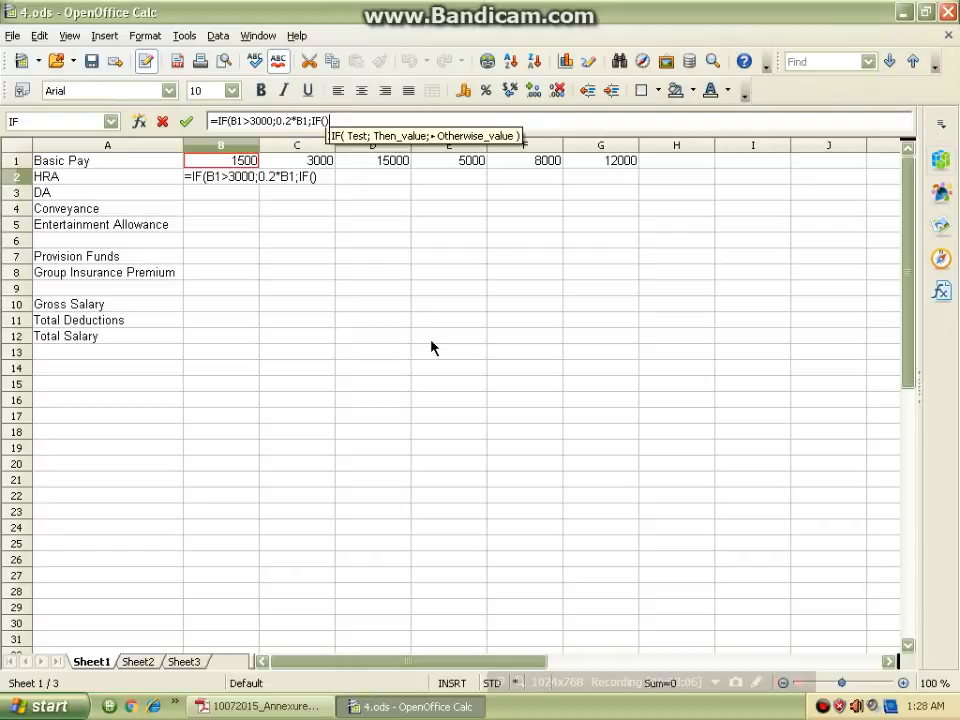
left_click(326, 121)
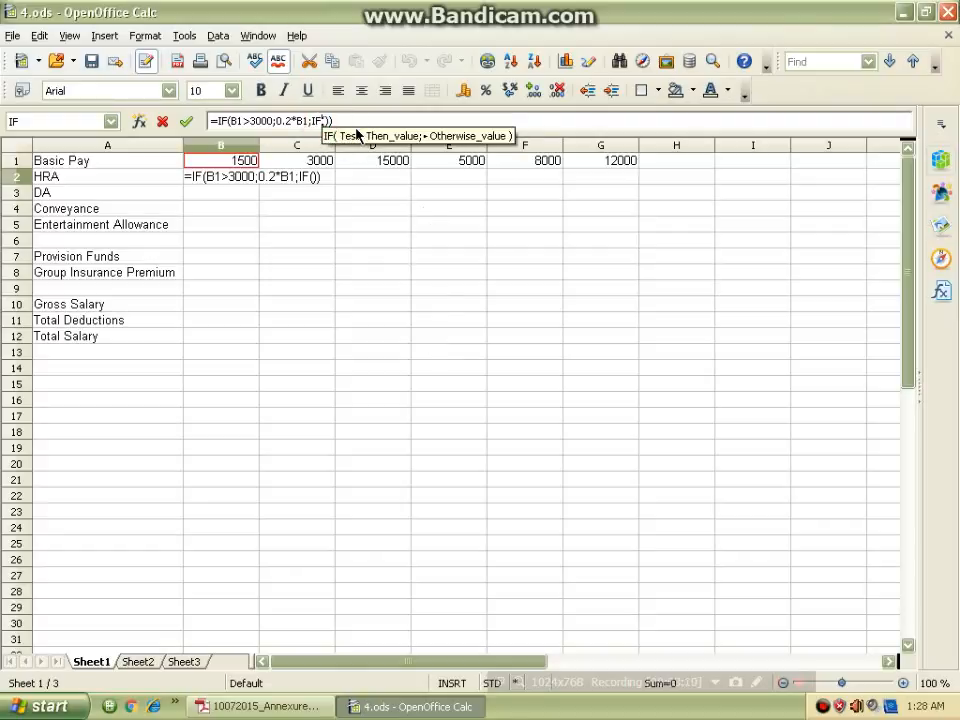
key("Left")
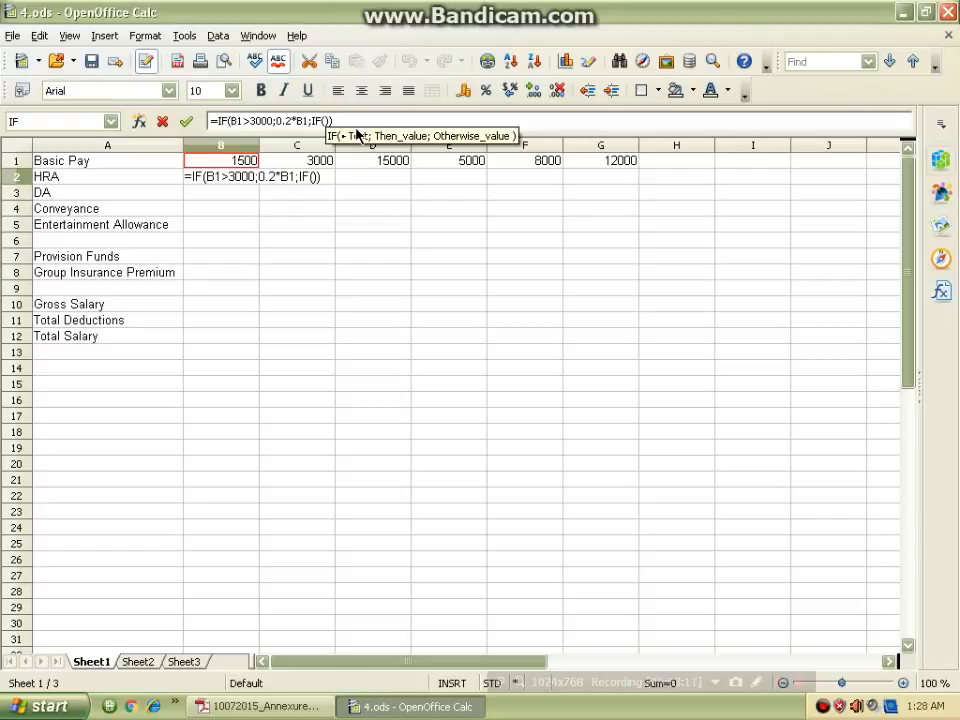
type("B1")
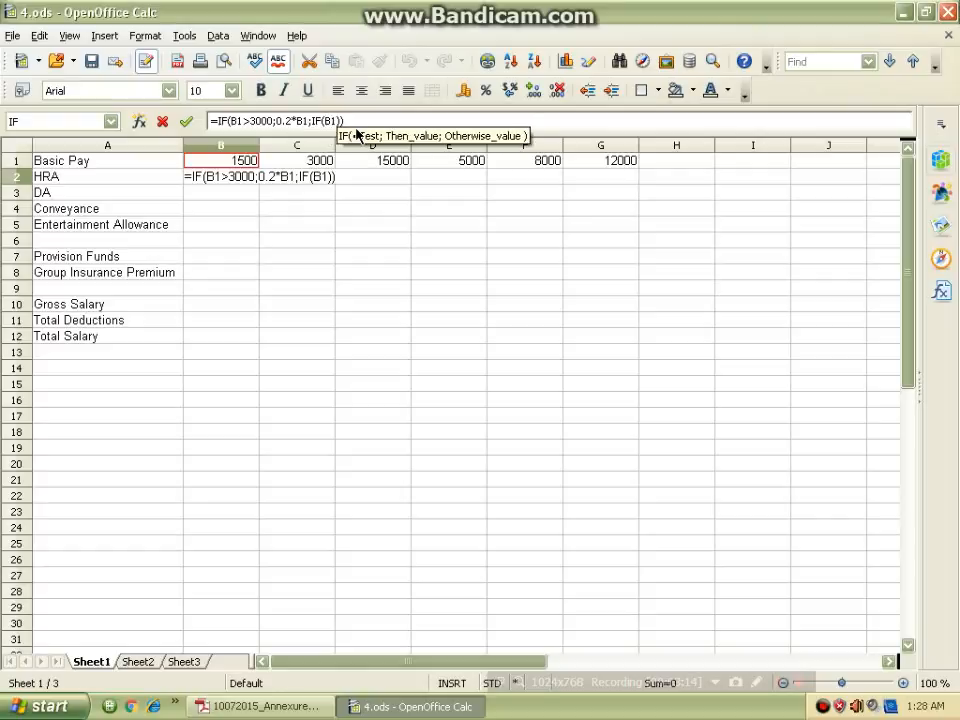
type(">")
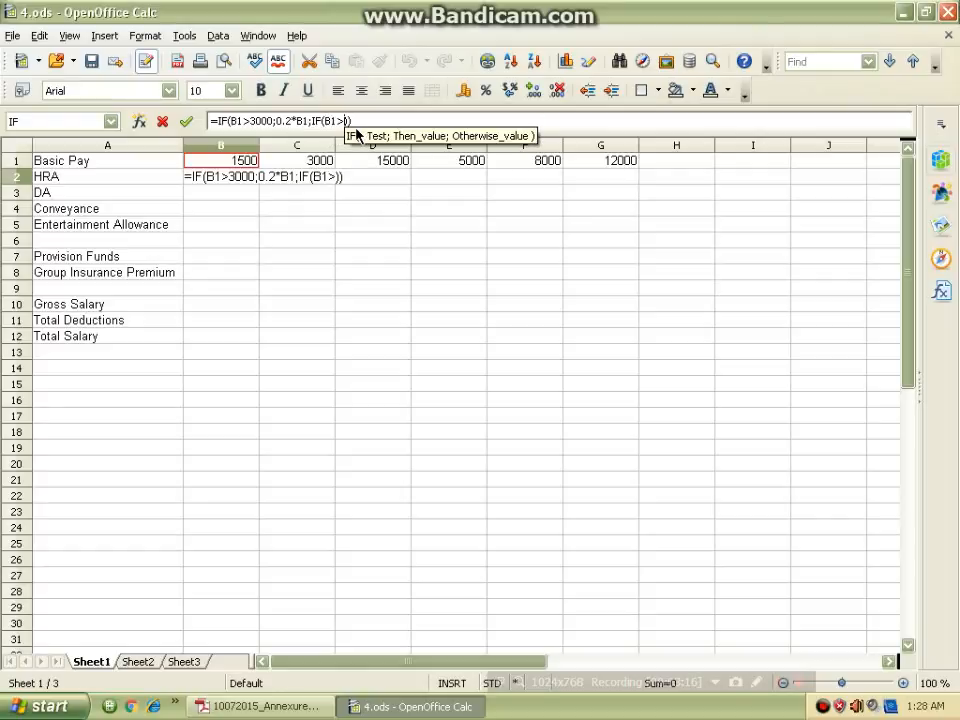
type("=")
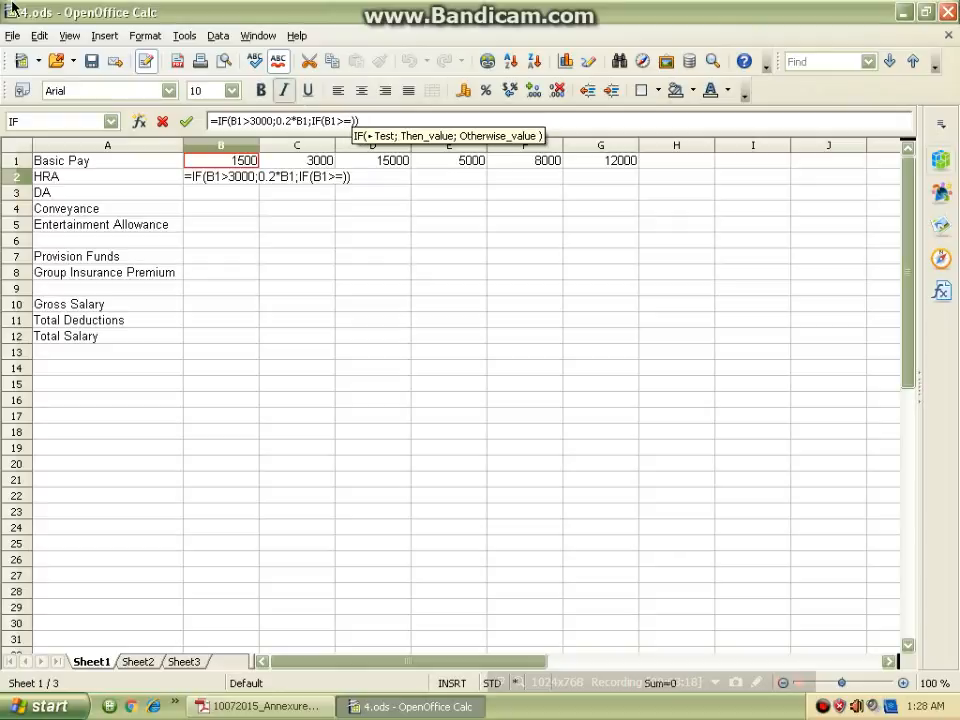
- Recheck the HRA ranges in the Adobe Reader PDF, and set the nested IF's test to B1>1000 in OpenOffice Calc
left_click(258, 706)
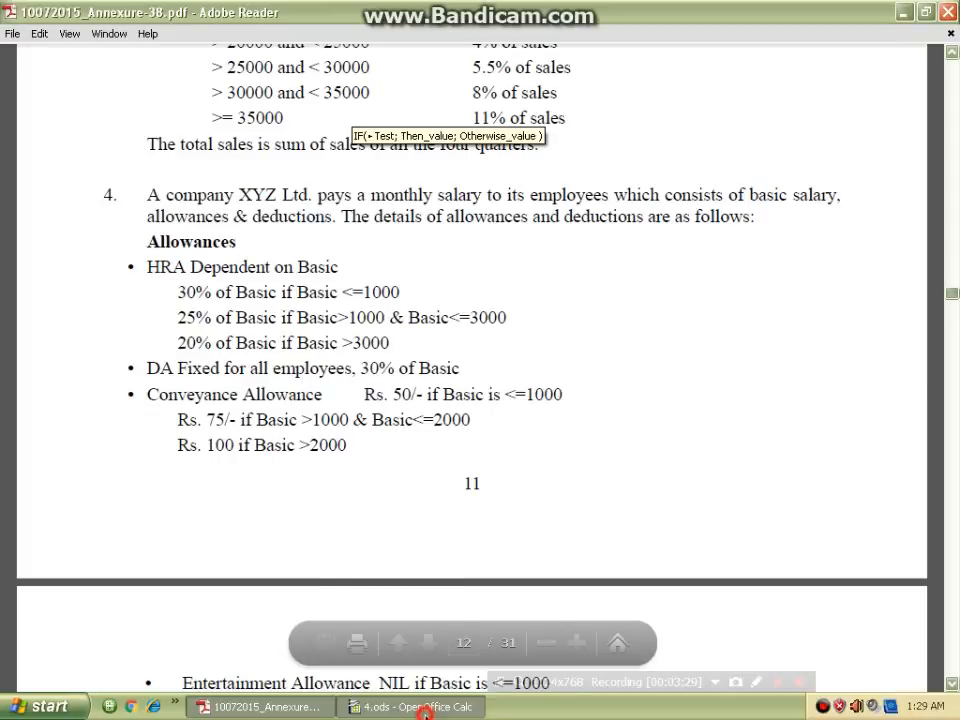
left_click(425, 705)
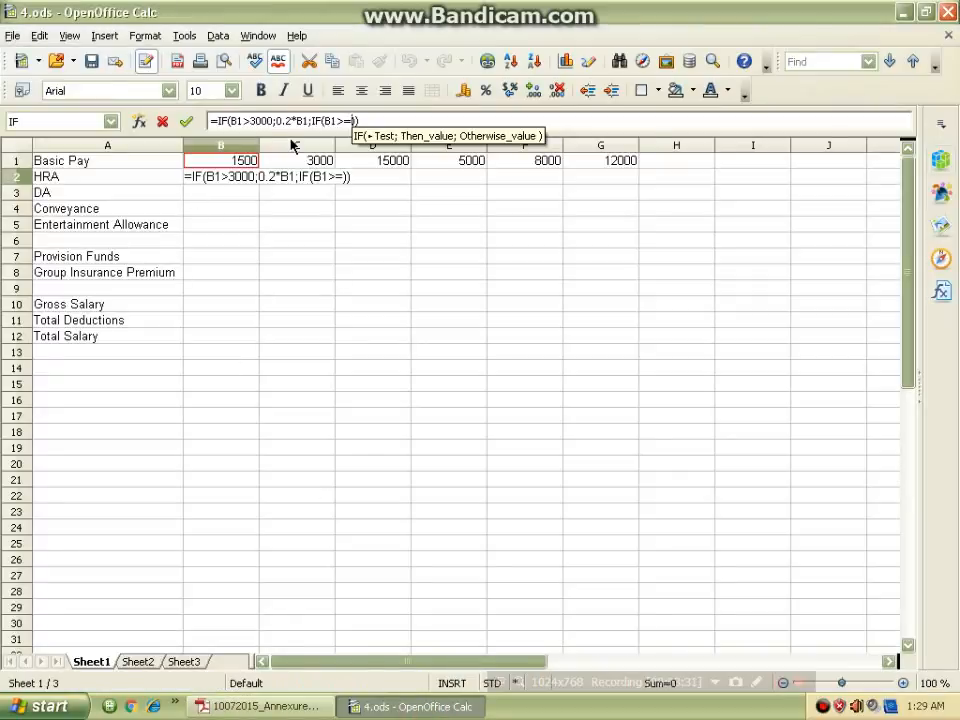
key("BackSpace")
type("100")
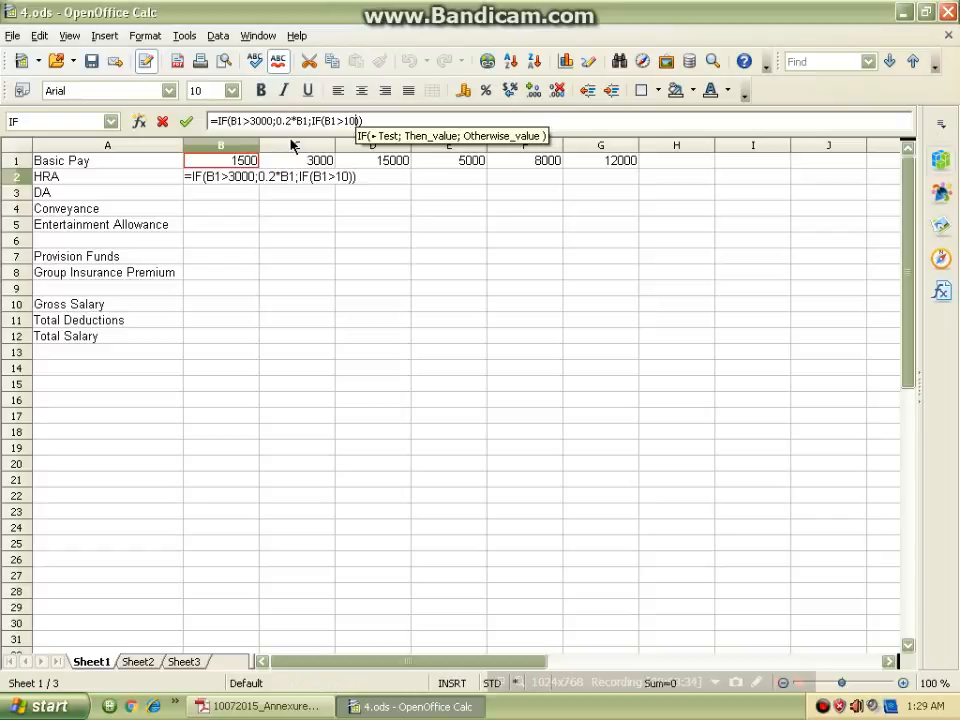
type("0")
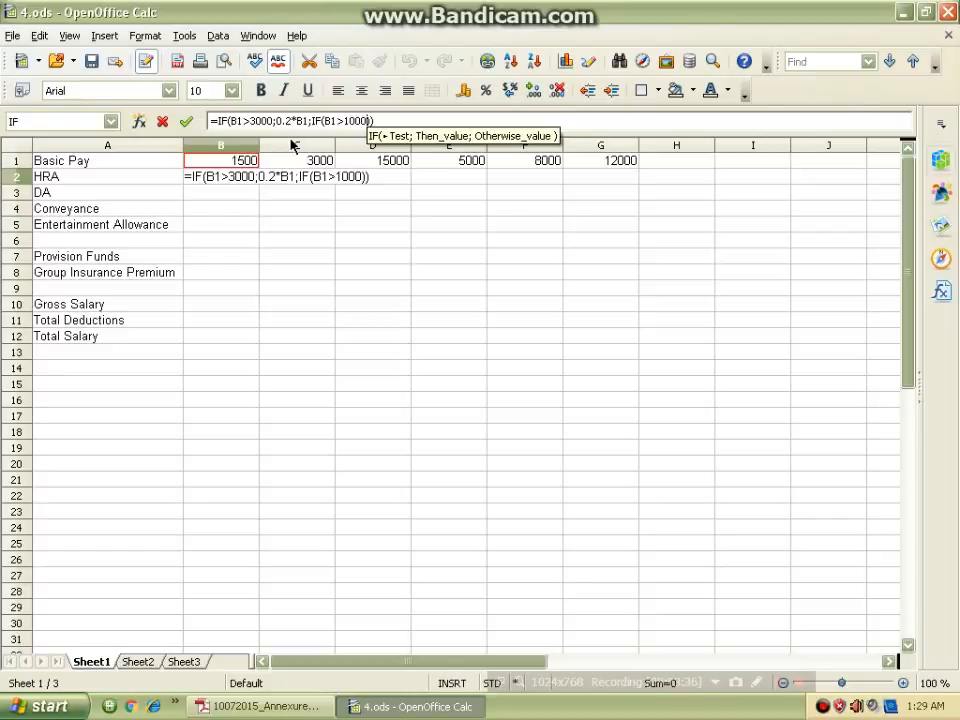
- Check the HRA rate for Basic above 1000 in the Adobe Reader PDF, and enter 0.25*B1; as the nested IF's then-value in OpenOffice Calc
left_click(258, 706)
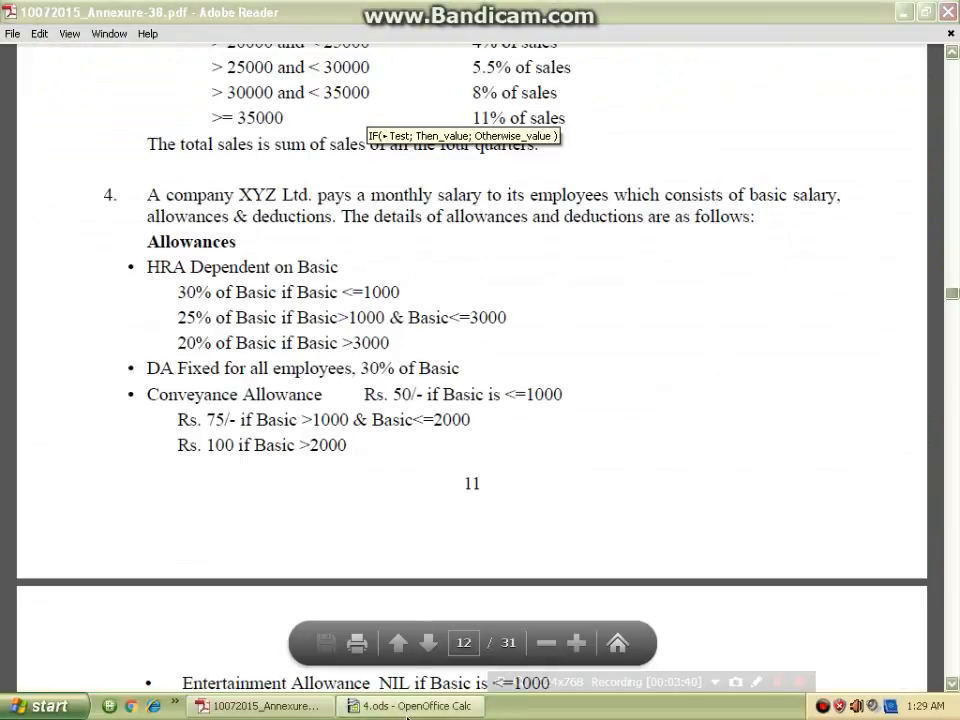
left_click(420, 706)
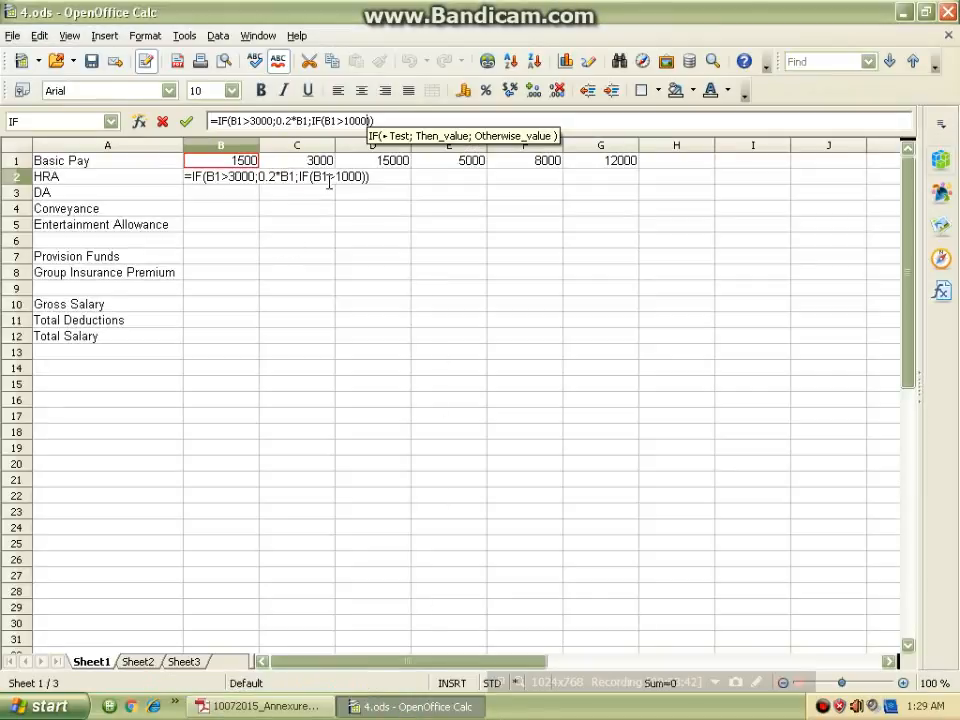
type(";")
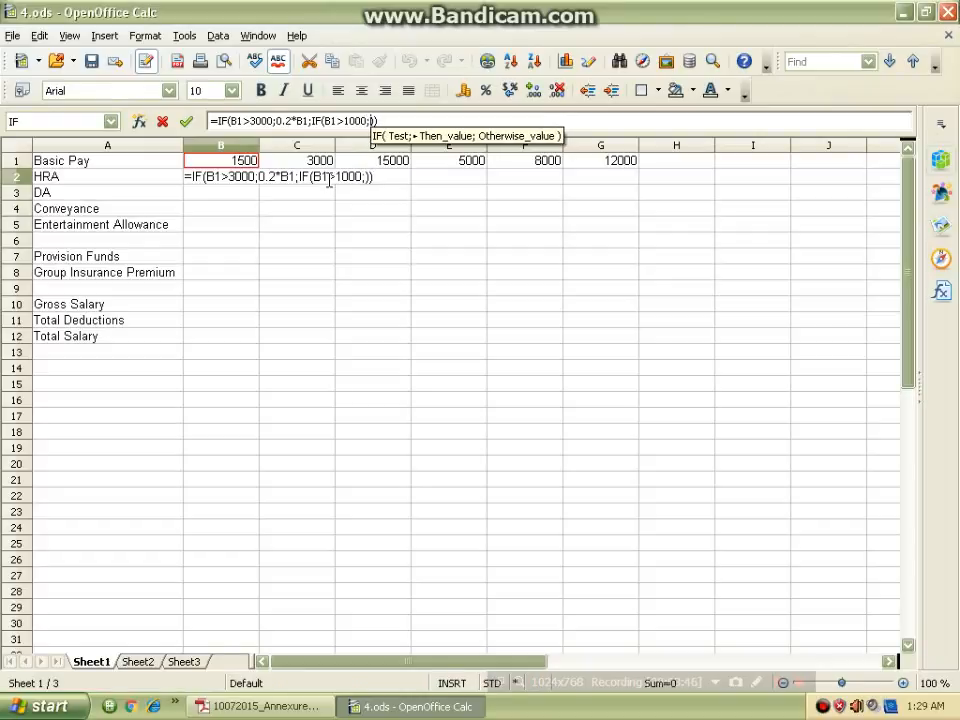
type("0.2")
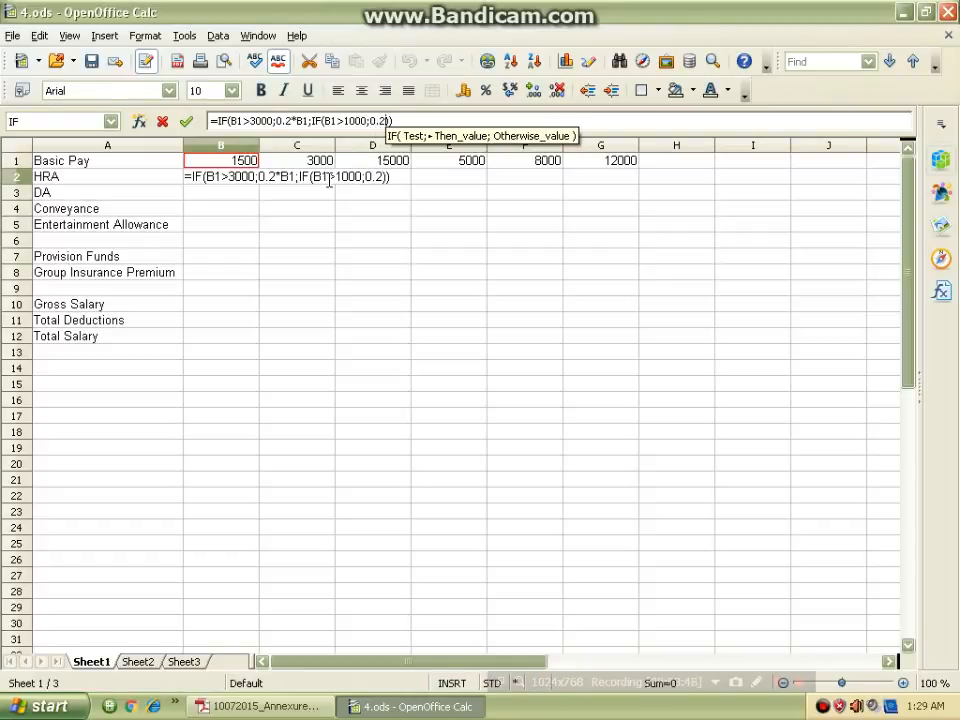
type("58")
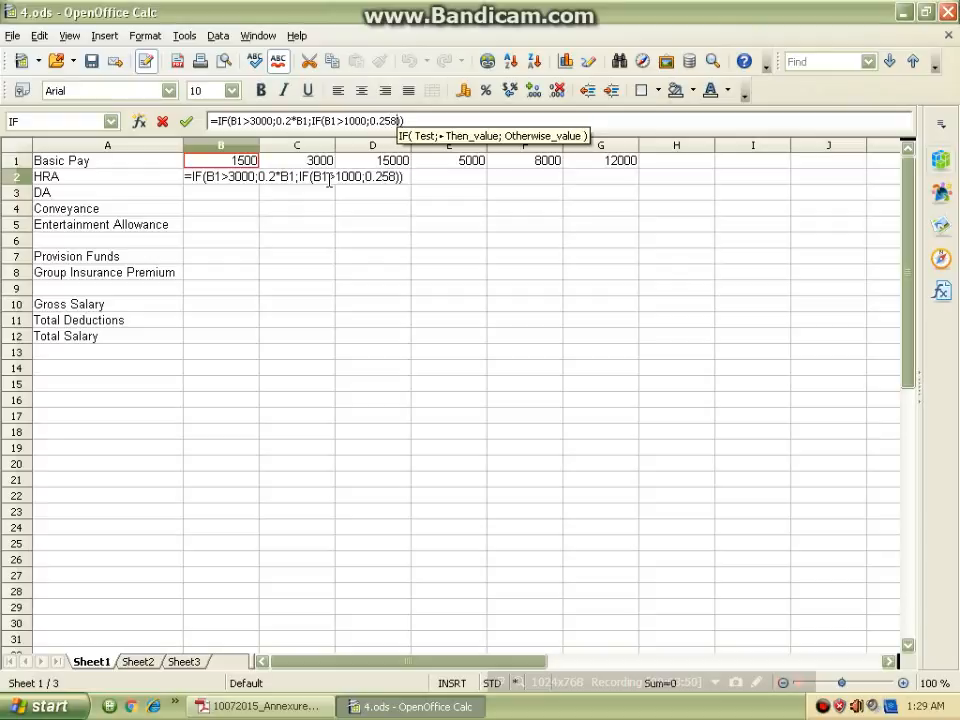
type("B1")
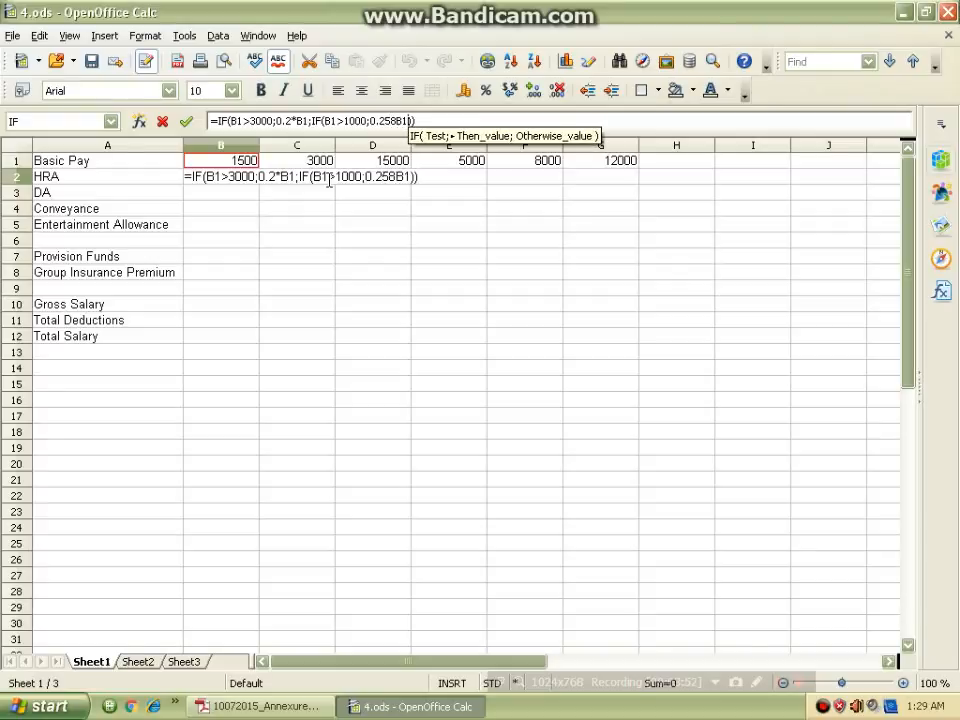
key("BackSpace")
key("BackSpace")
key("BackSpace")
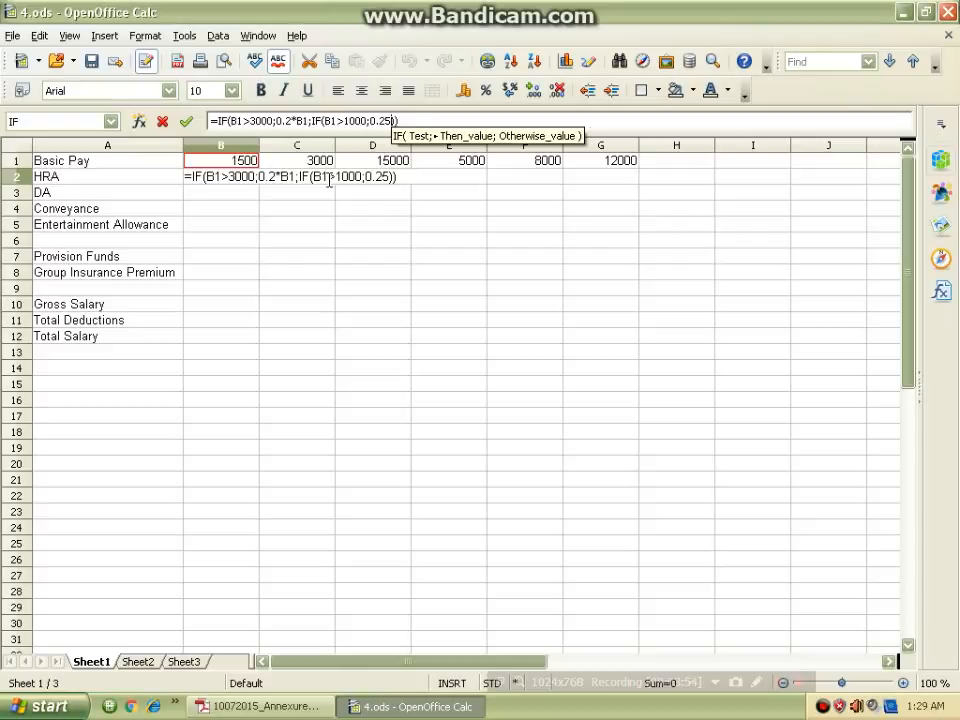
type("*B1")
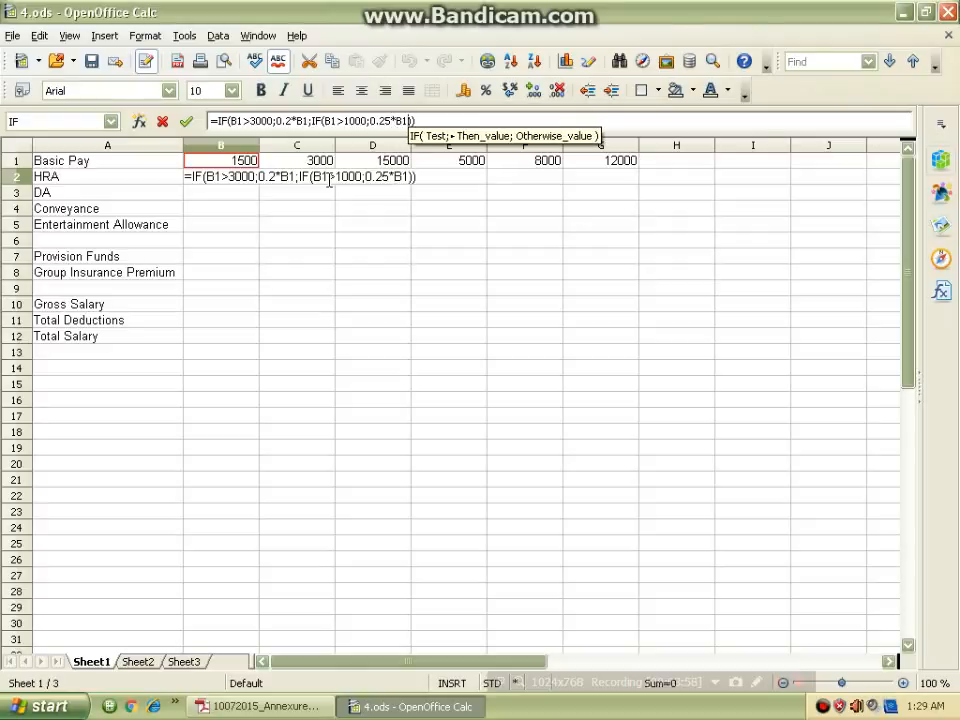
type(";")
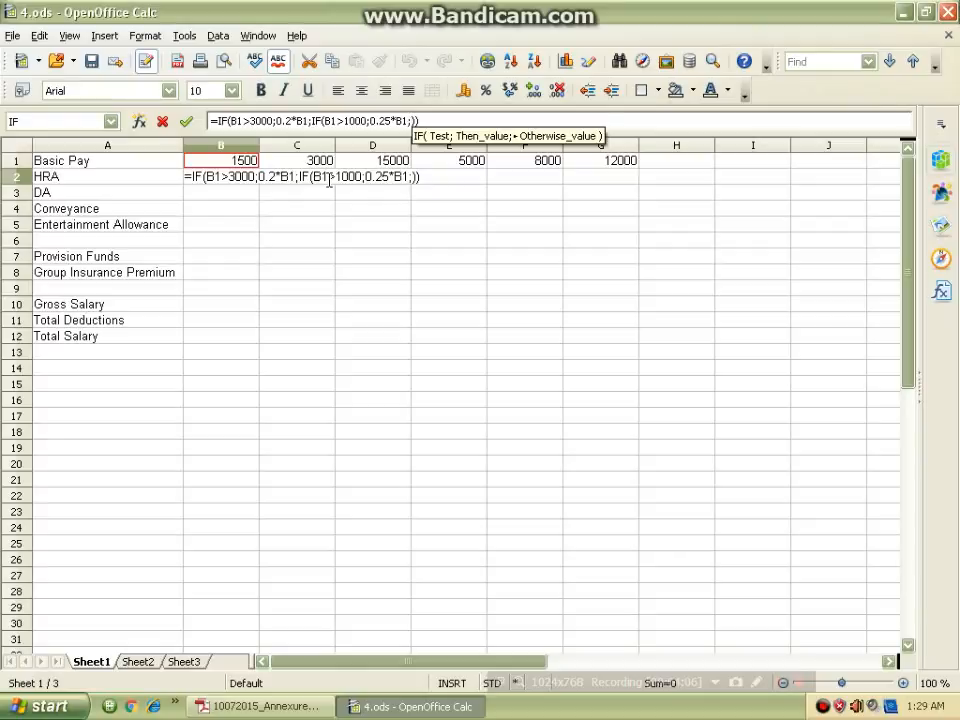
- Review the remaining HRA range in the Adobe Reader PDF, and nest a third IF in B2's formula in OpenOffice Calc, starting its test with B1
left_click(309, 709)
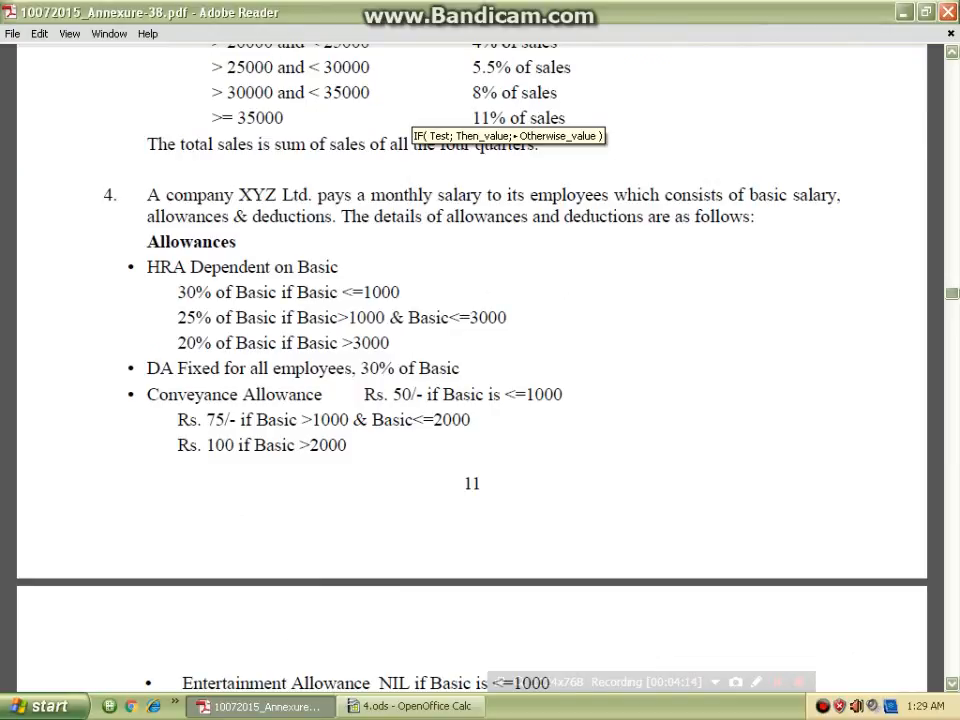
left_click(415, 706)
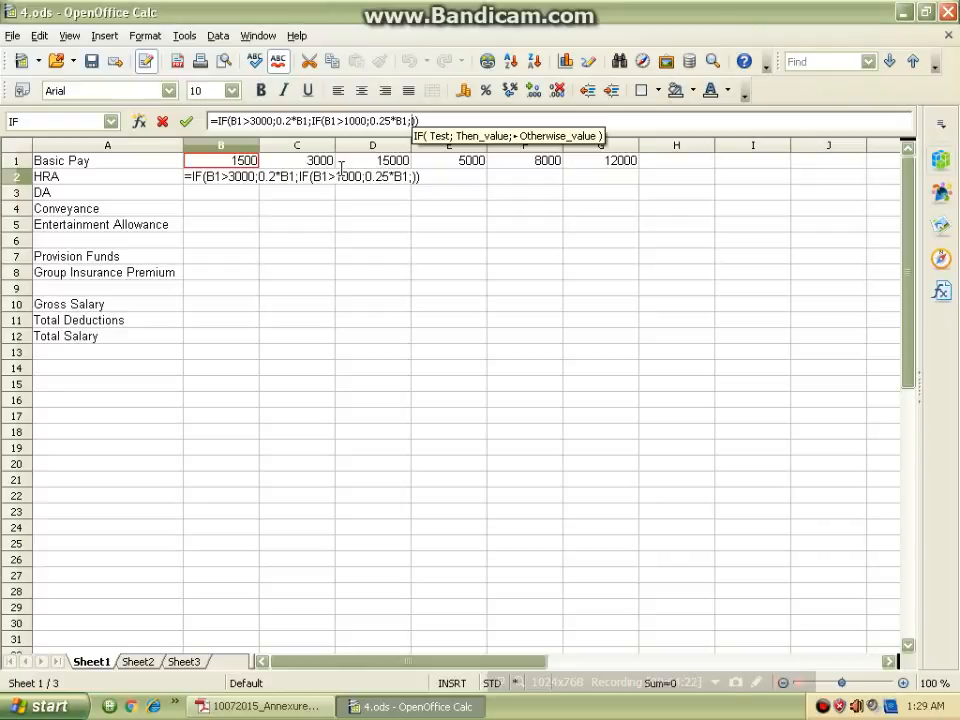
type("IF")
key("Return")
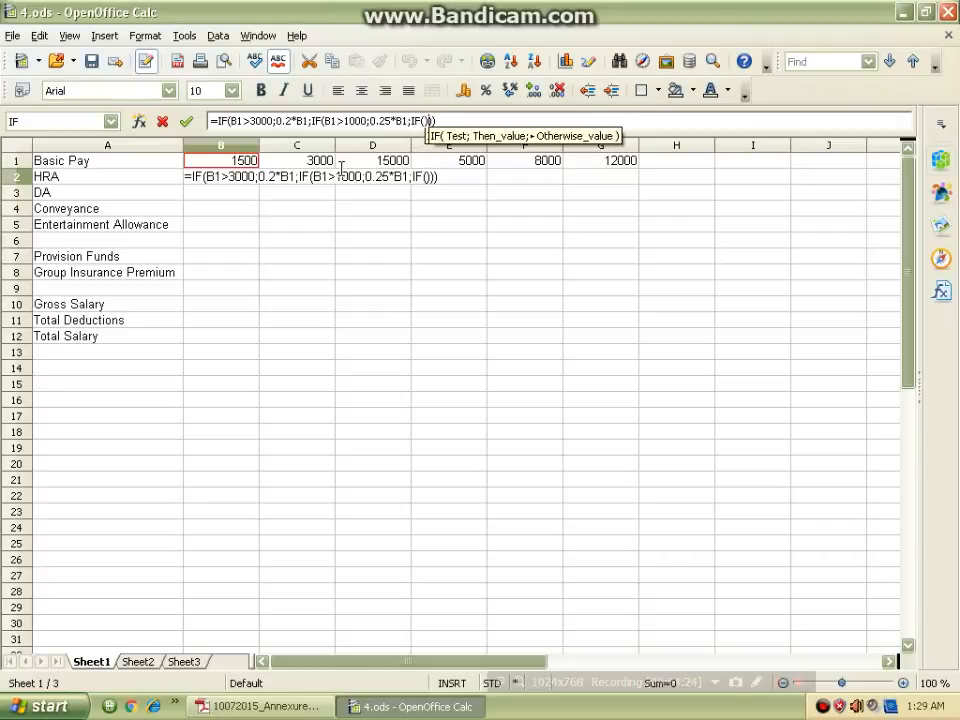
key("Left")
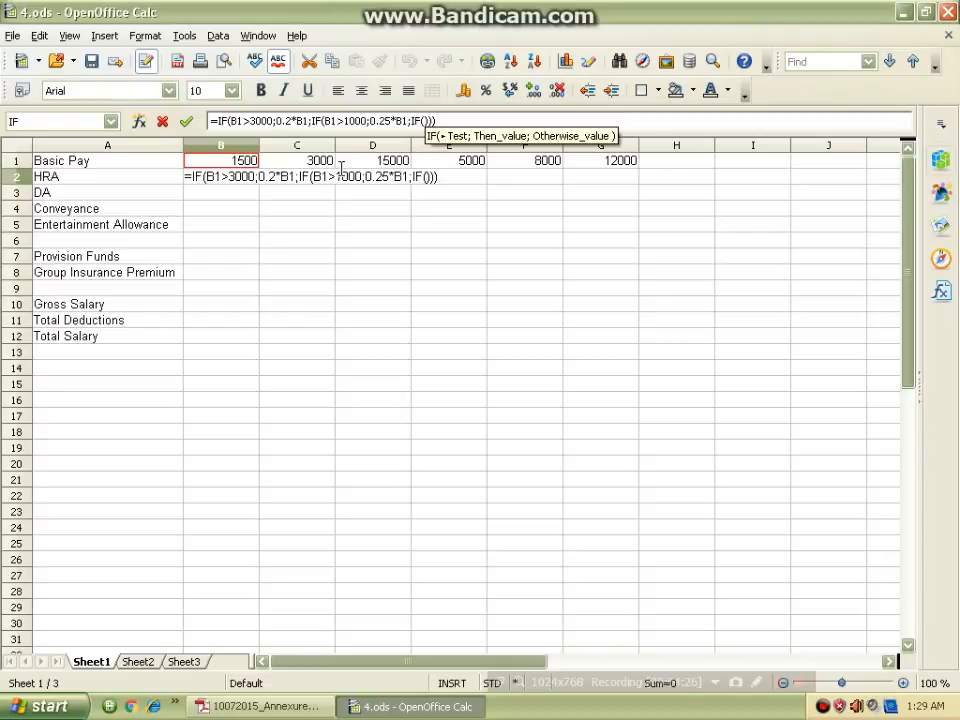
type("B1")
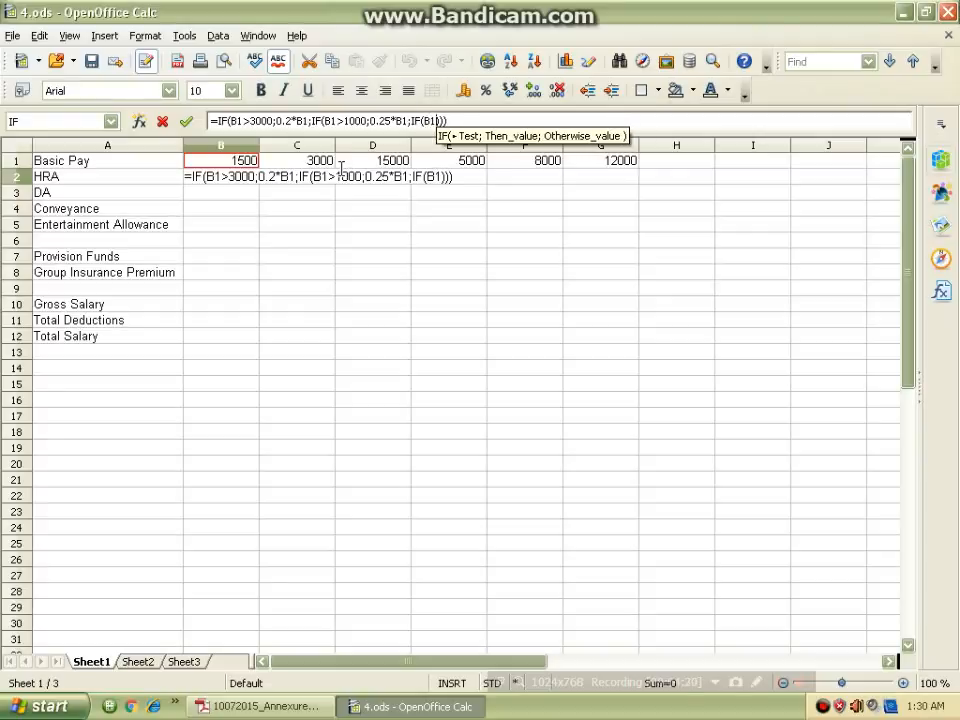
- Recheck the lowest HRA range in the Adobe Reader PDF, and complete the third IF's test as B1<=1000; in OpenOffice Calc
left_click(290, 706)
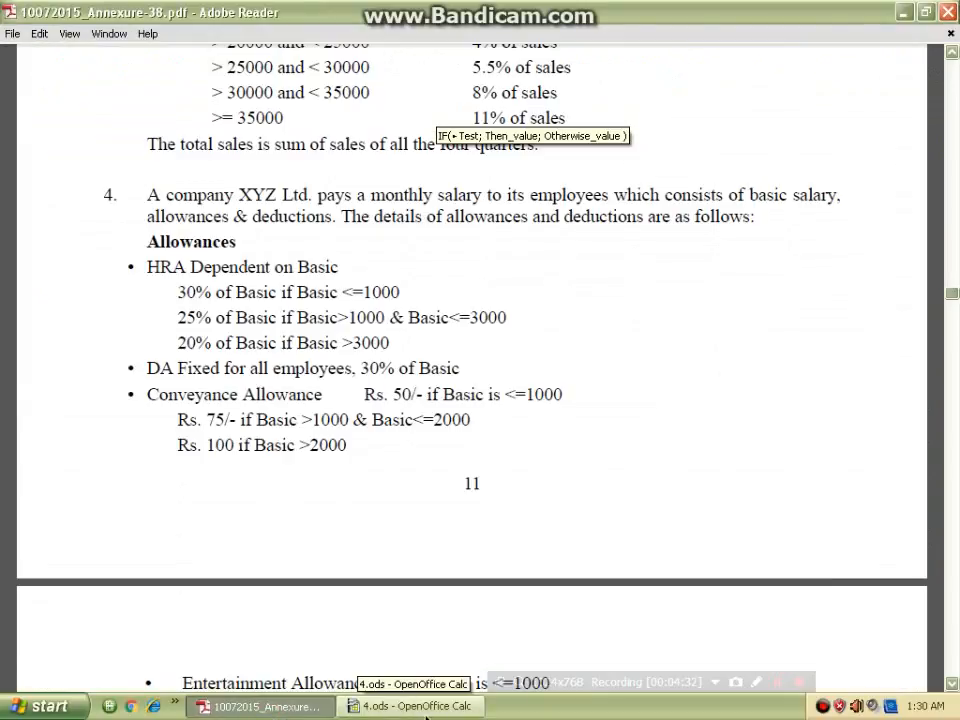
left_click(426, 705)
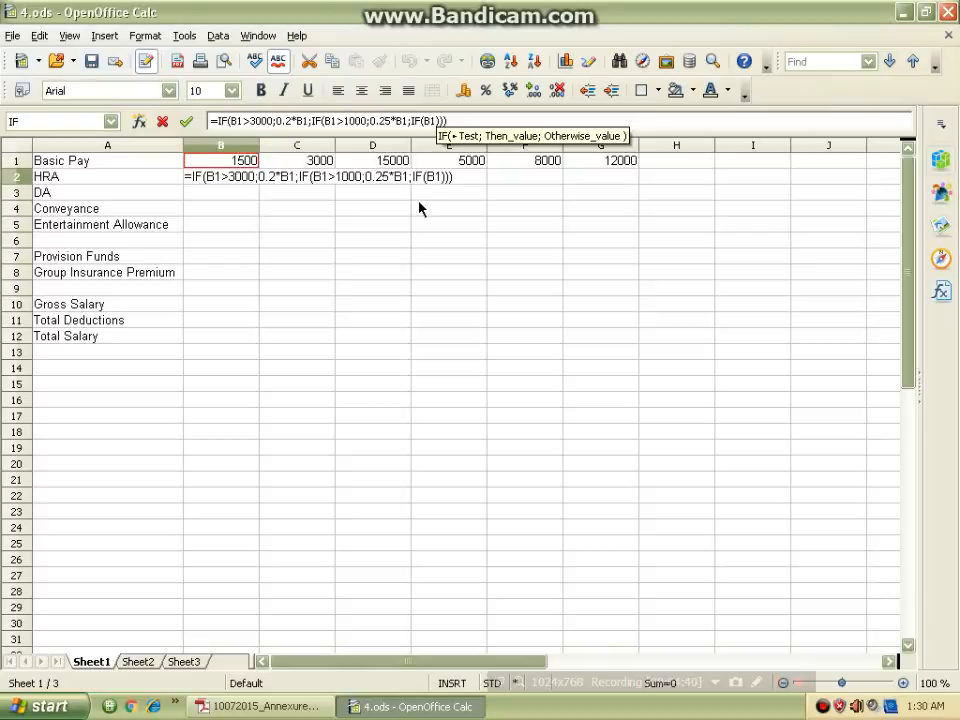
type("<=")
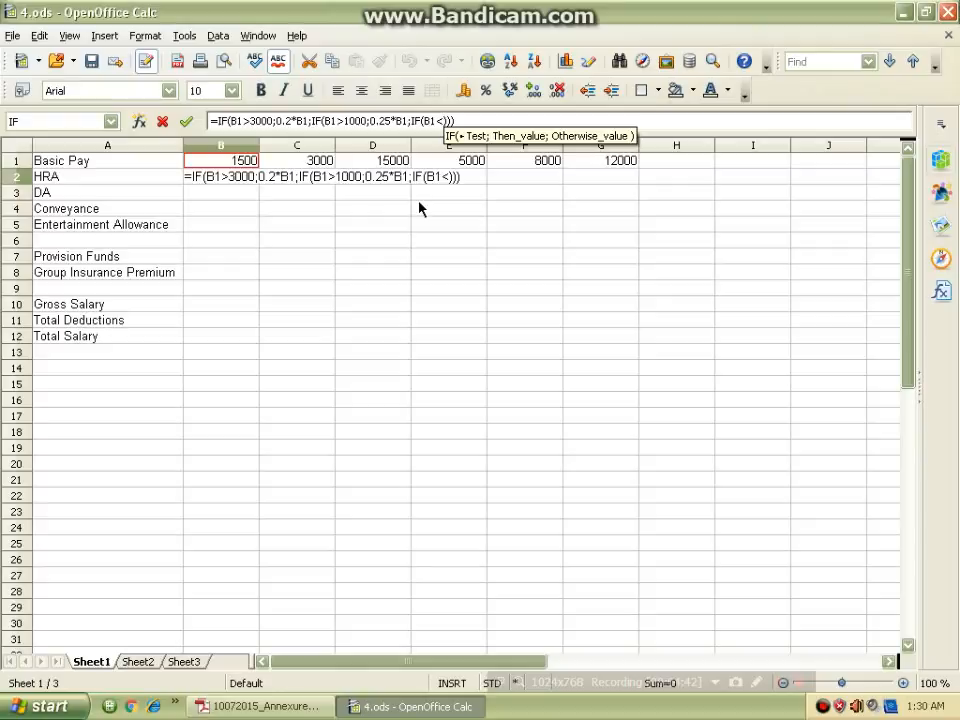
type("1000")
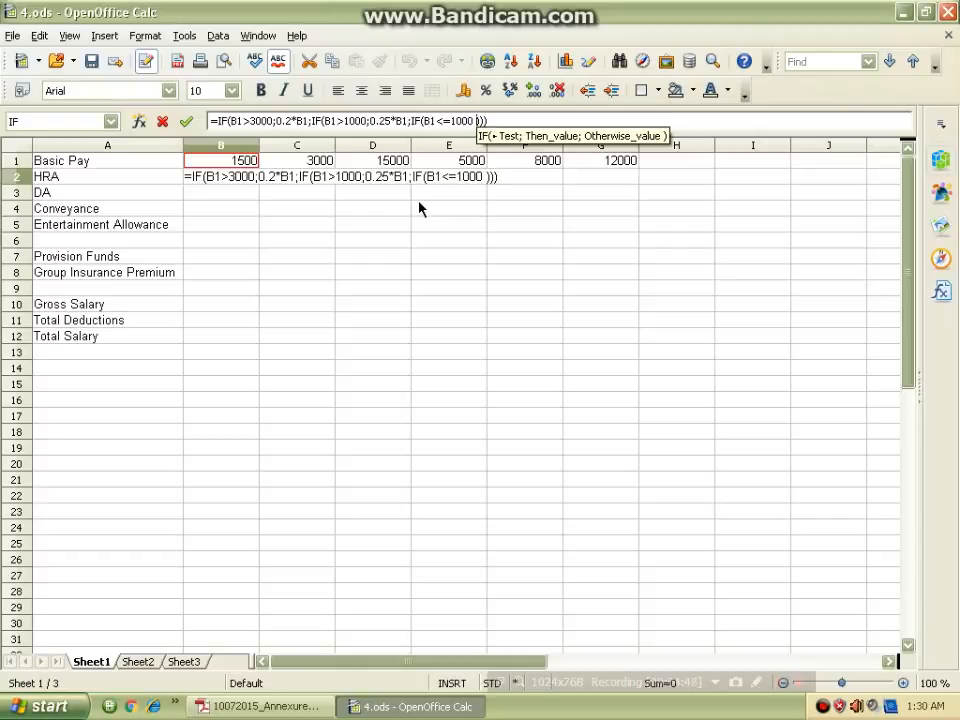
key("BackSpace")
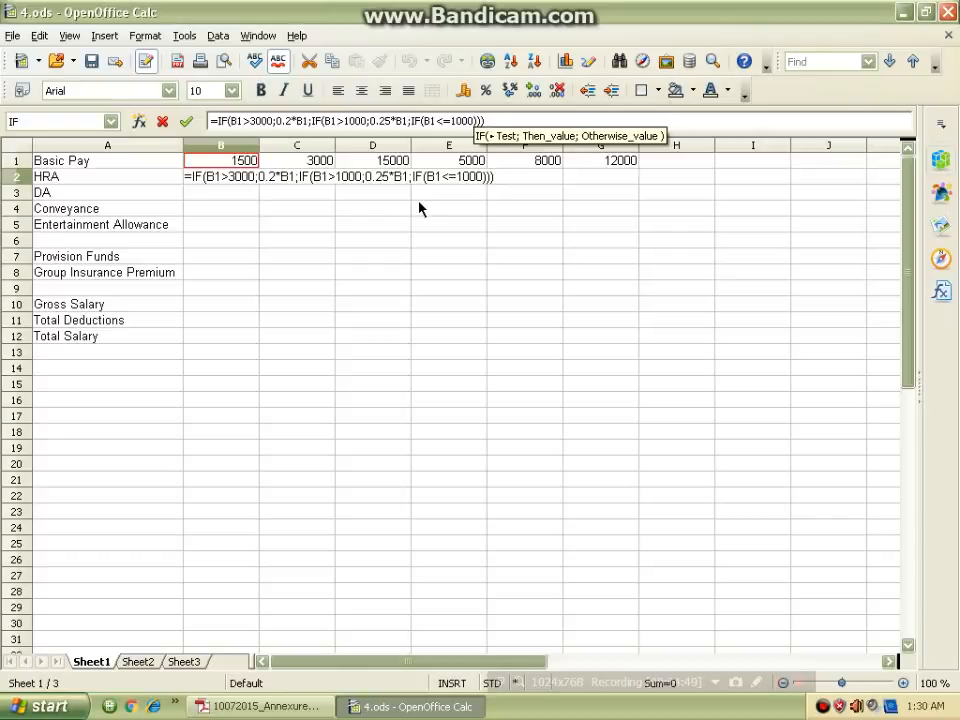
type(";")
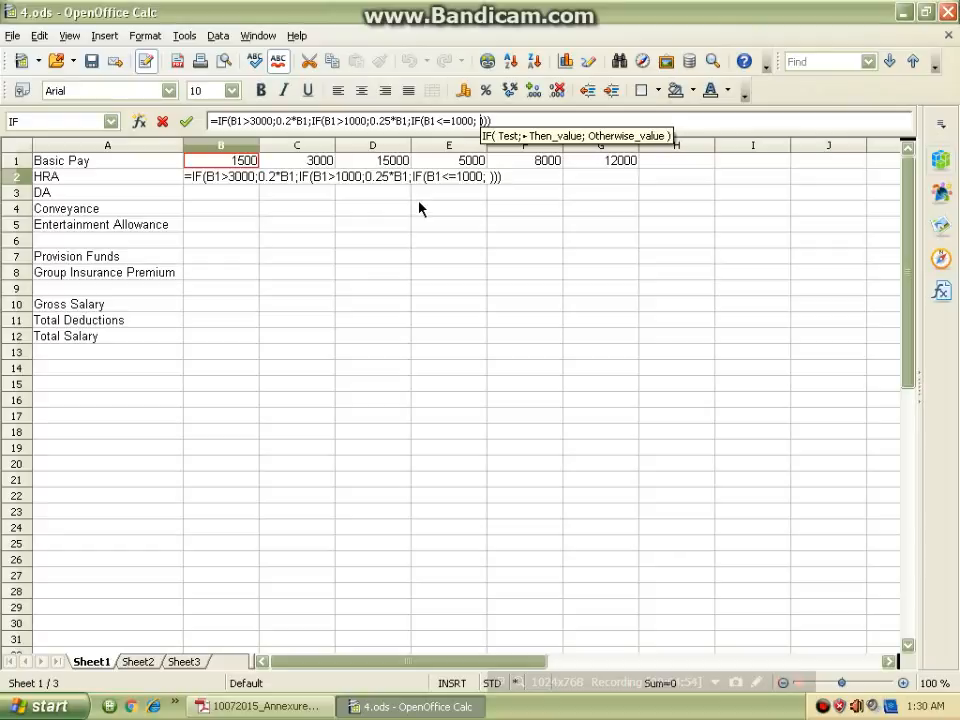
- Check the lowest range's HRA rate in the Adobe Reader PDF, and finish B2's formula in OpenOffice Calc with 0.3*B1 as the third IF's then-value
left_click(300, 706)
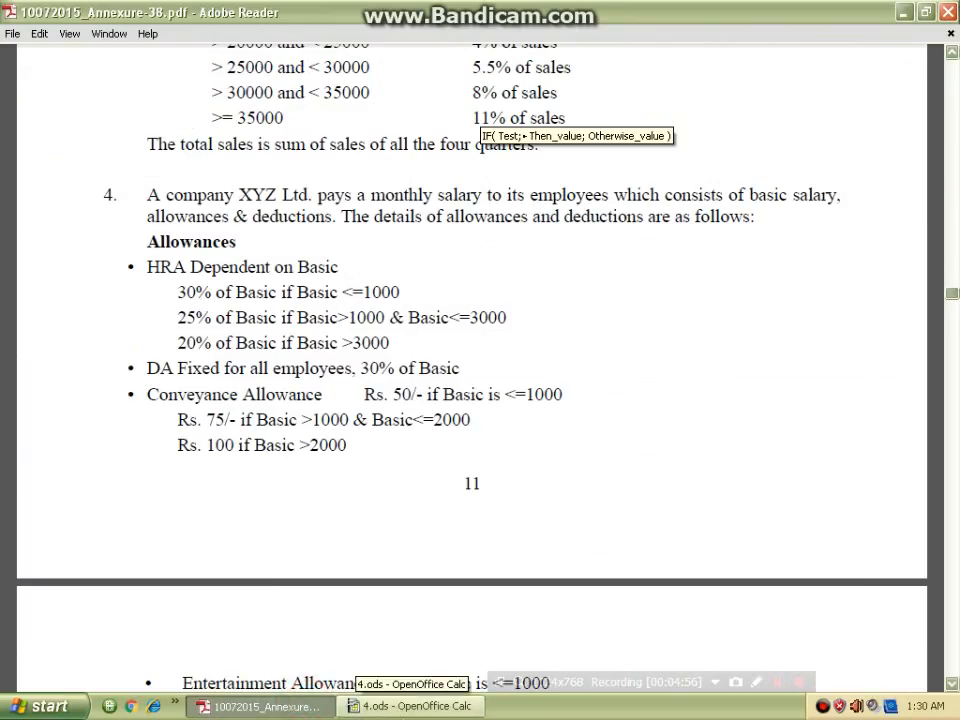
left_click(410, 706)
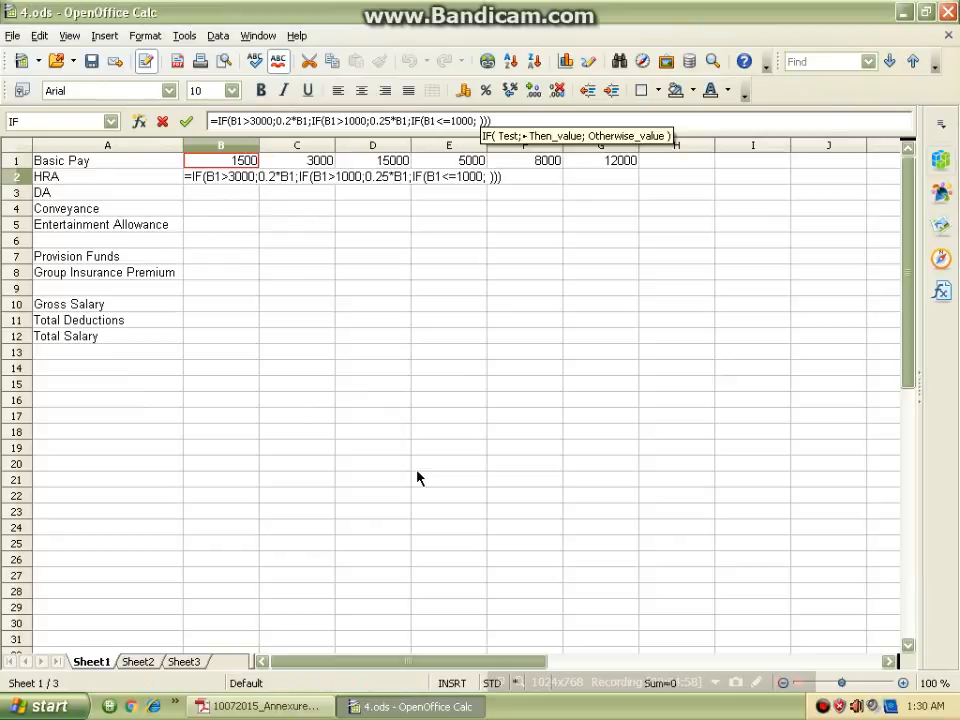
key("BackSpace")
type("0.3")
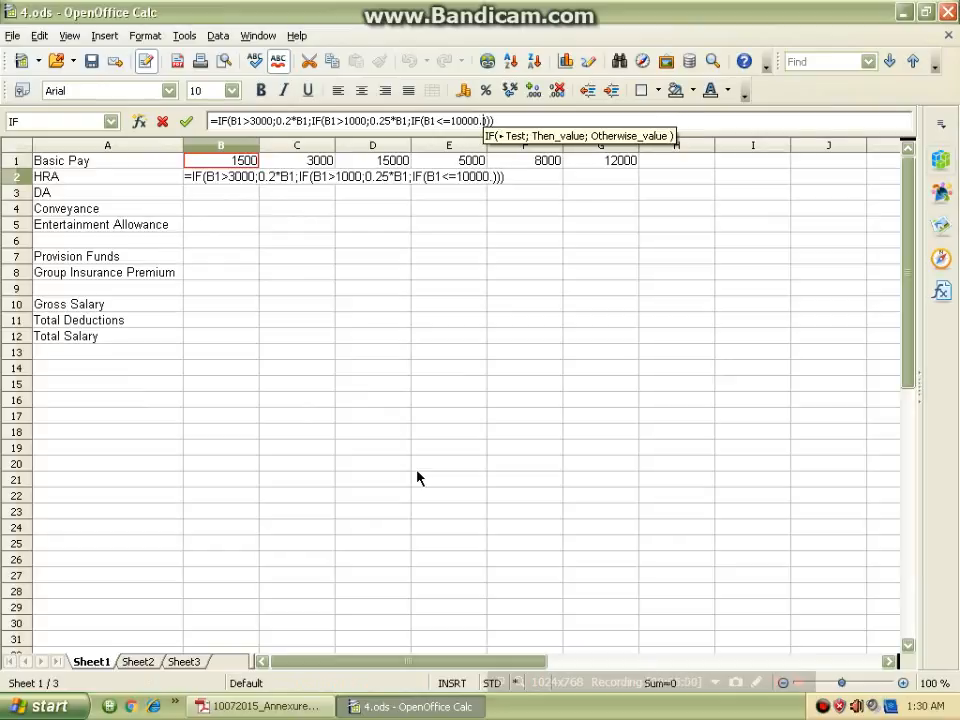
key("BackSpace")
key("BackSpace")
key("BackSpace")
key("BackSpace")
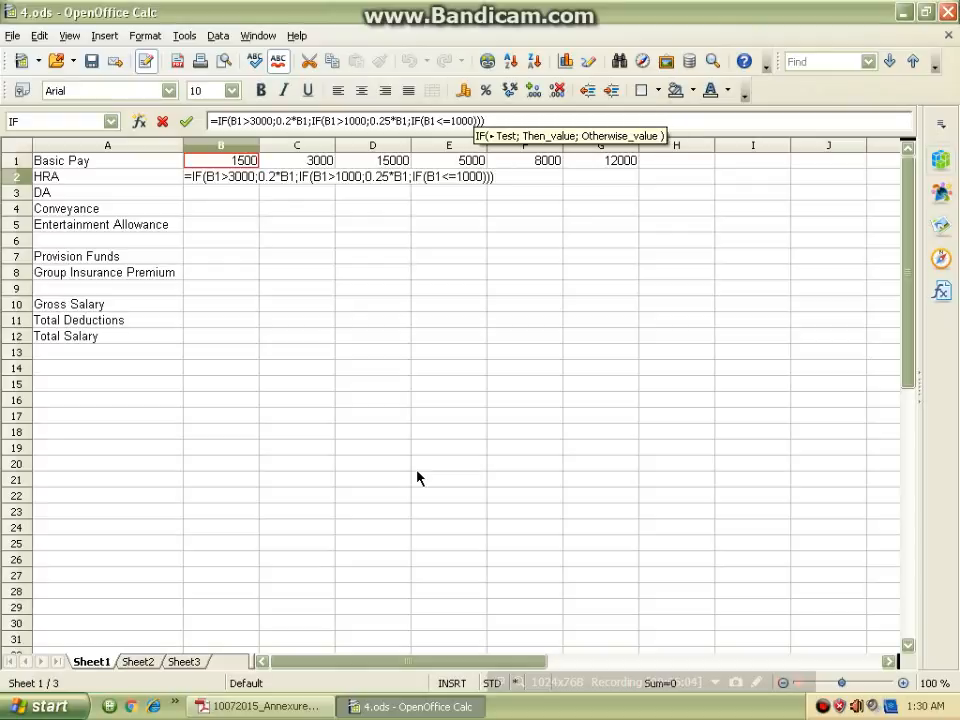
type("; 0.3")
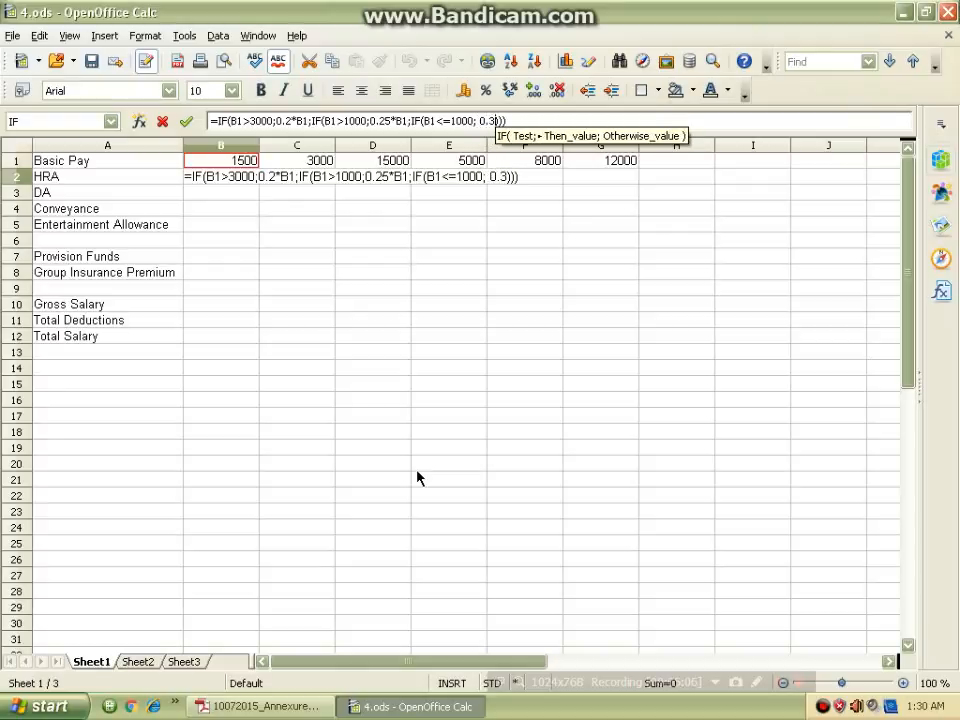
type("*")
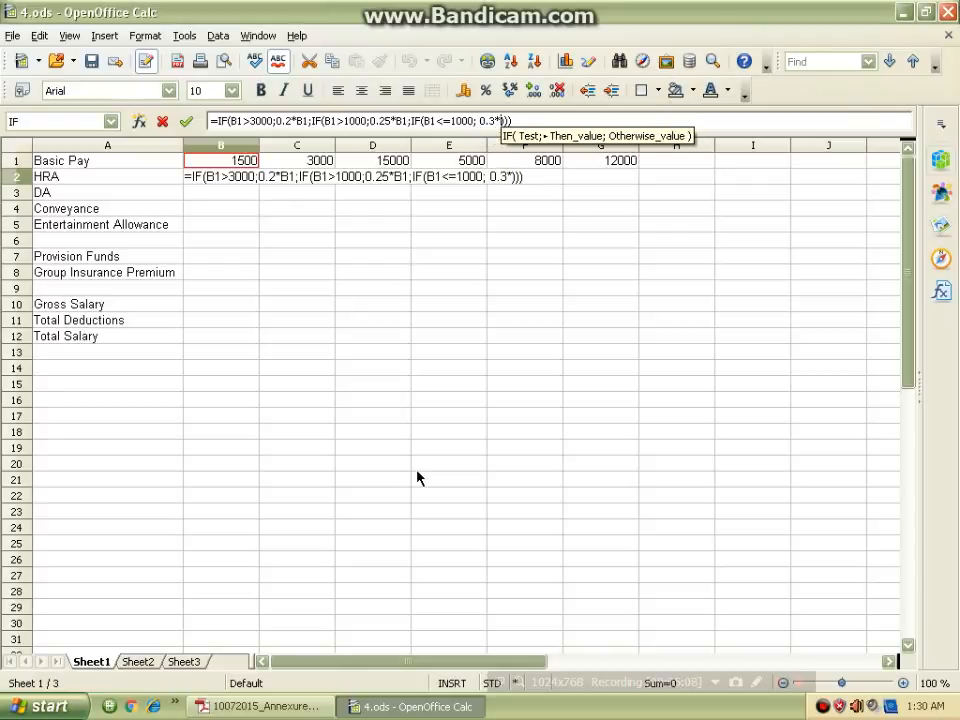
type("B1")
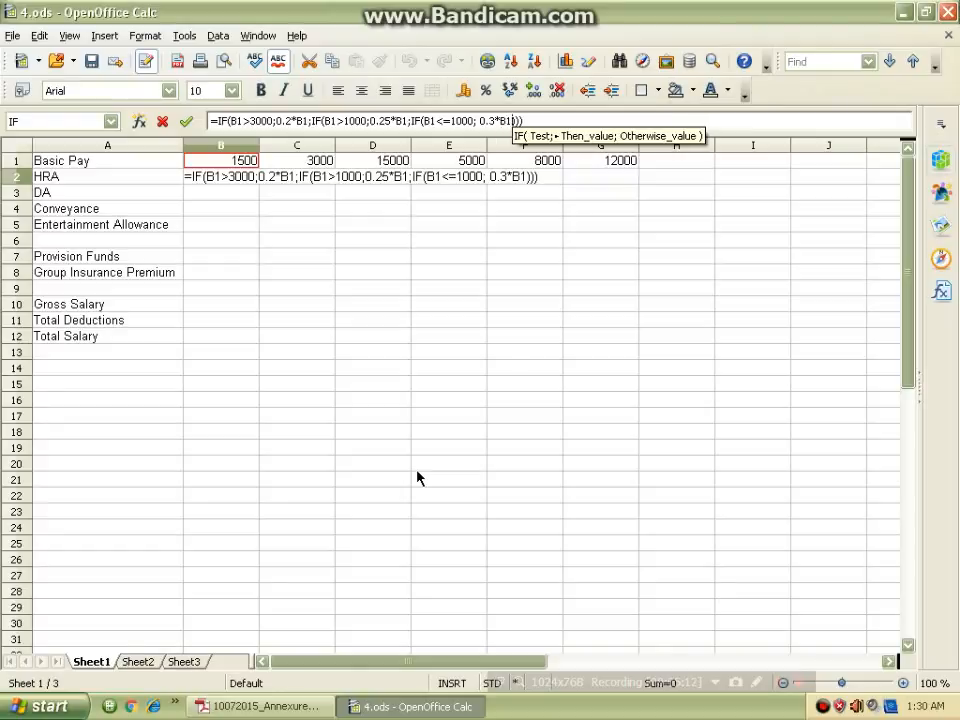
key("Return")
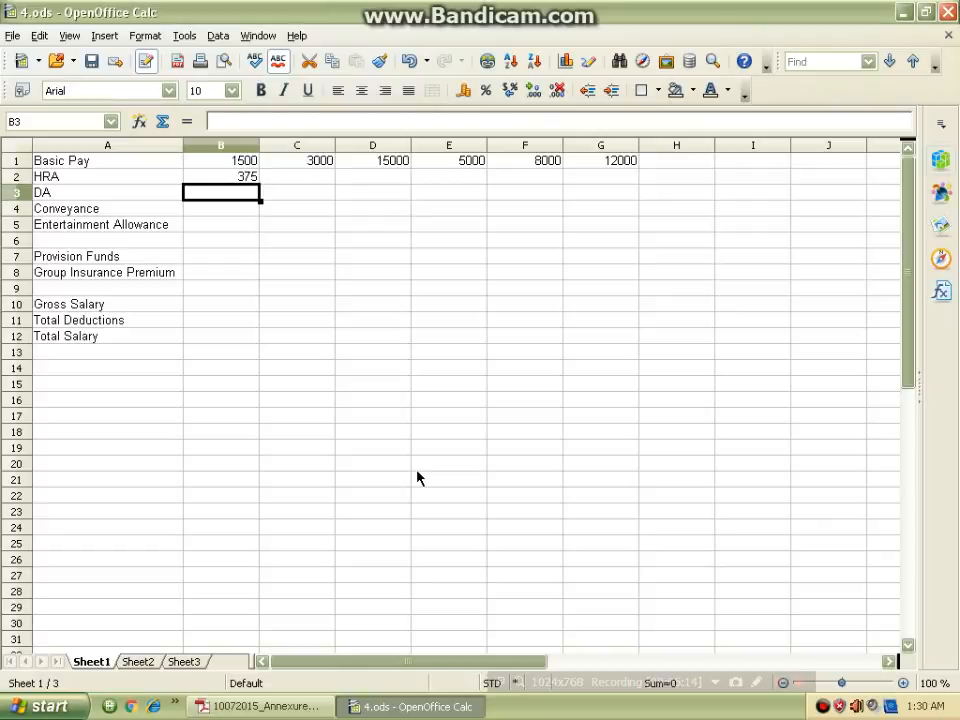
- Fill the HRA formula from B2 across the row through G2
left_click(246, 164)
left_click(254, 180)
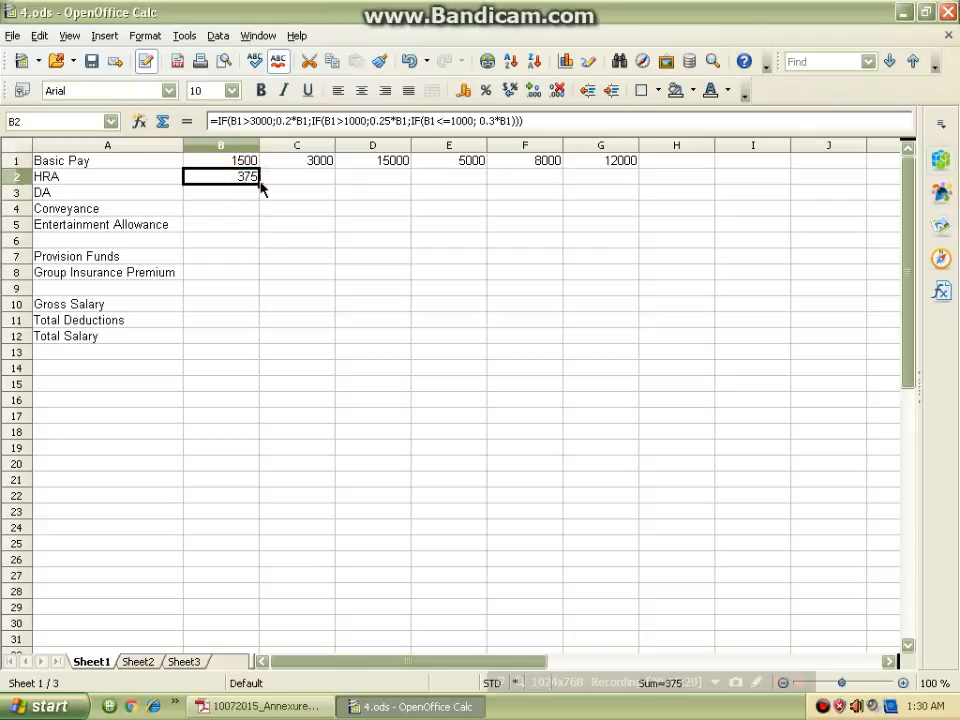
left_click(260, 184)
left_click(244, 182)
left_click_drag(260, 185, 600, 184)
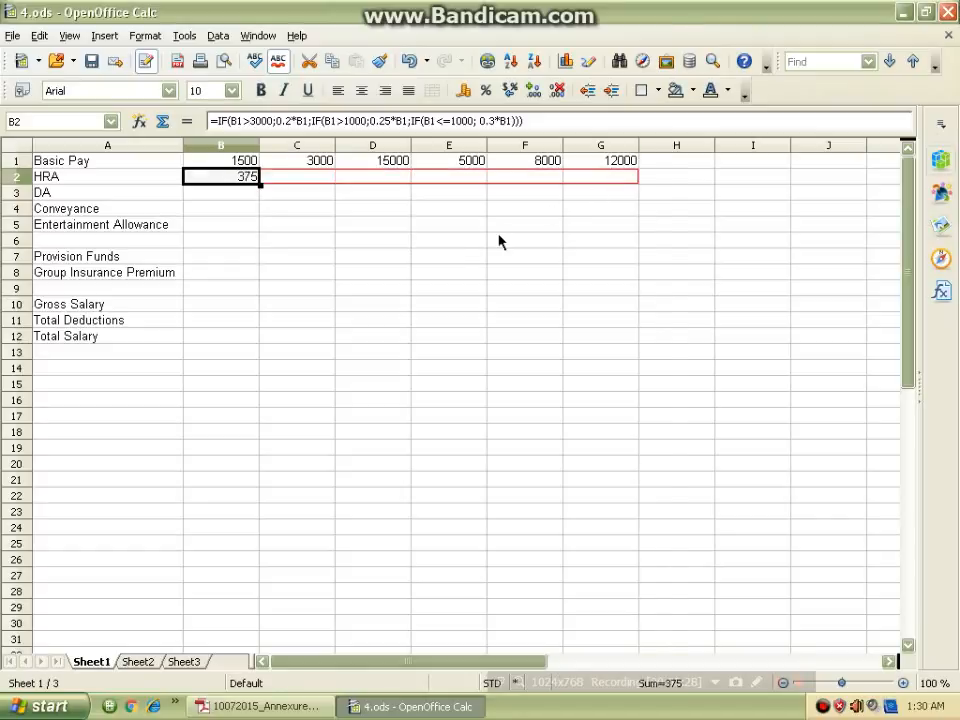
- Select B3 for DA, check the DA rule in the Adobe Reader PDF, and return to OpenOffice Calc
left_click(240, 198)
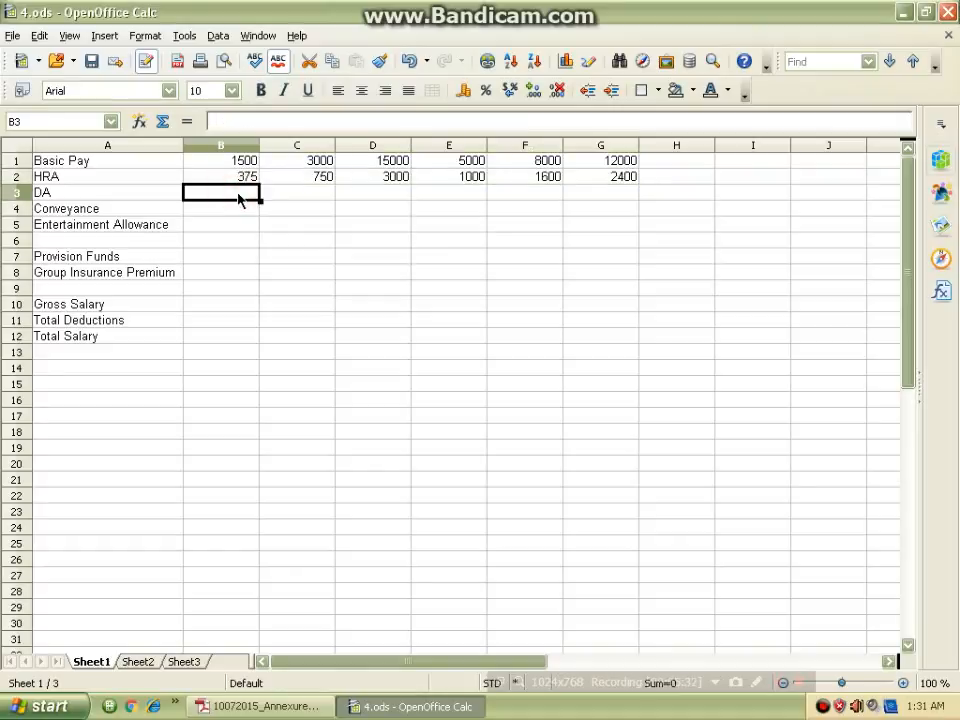
left_click(265, 706)
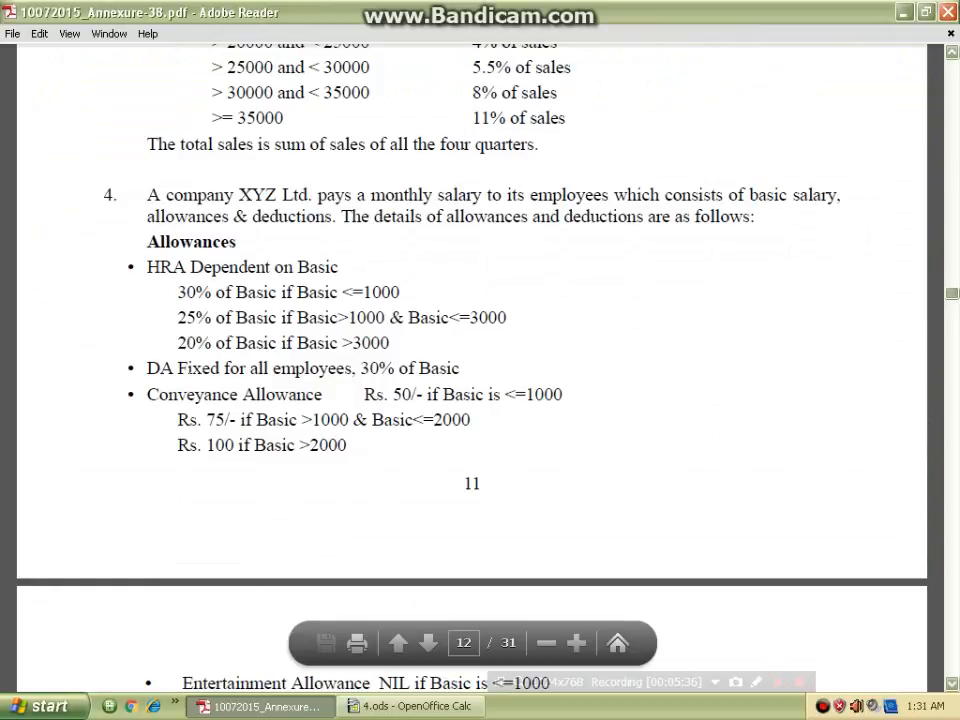
left_click(410, 705)
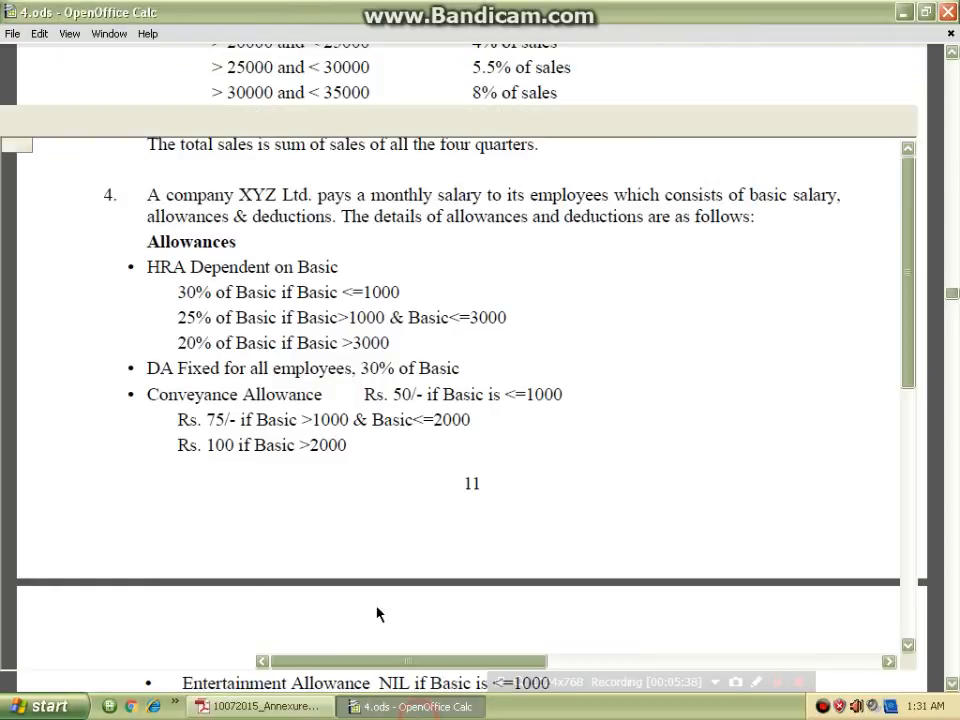
- Enter =0.3*B1 as the DA formula in B3 and fill it across the row through G3
left_click(274, 117)
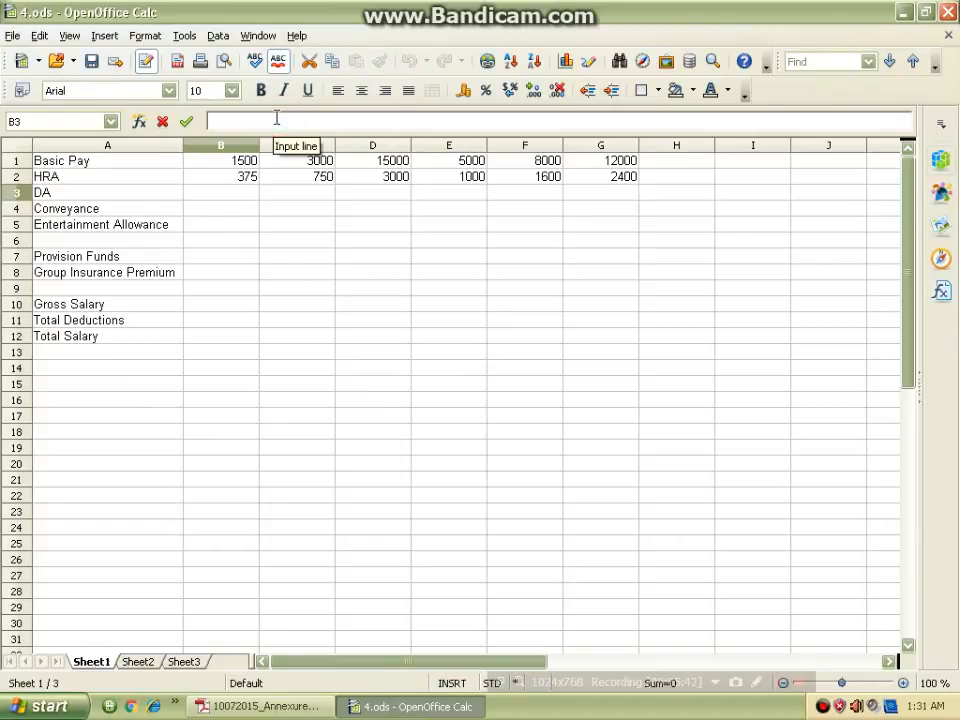
type("=0.3")
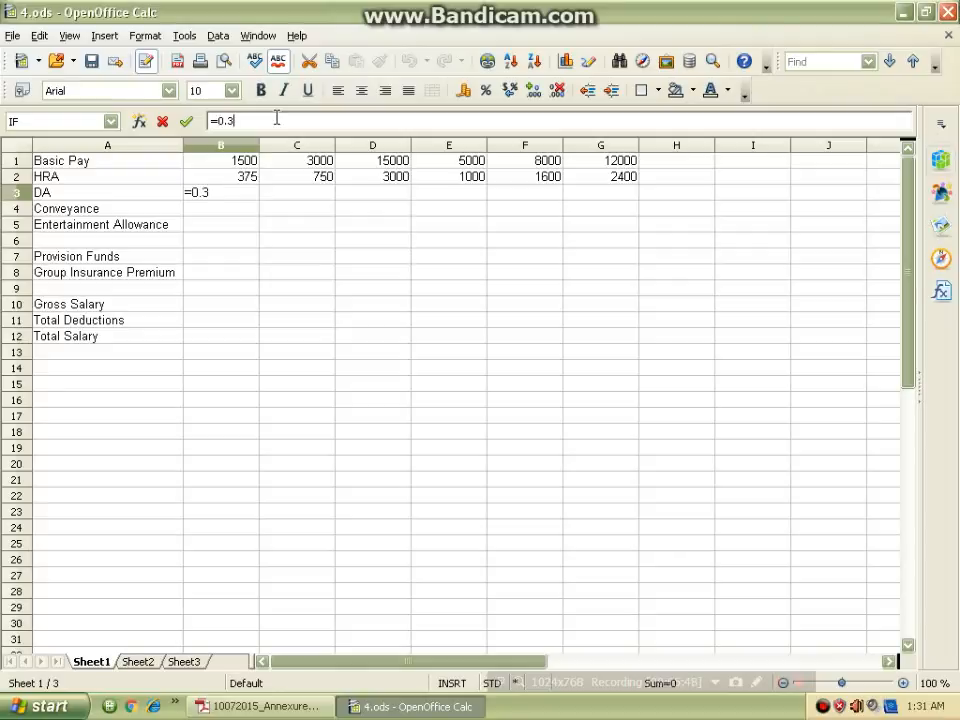
type("*B1")
key("Return")
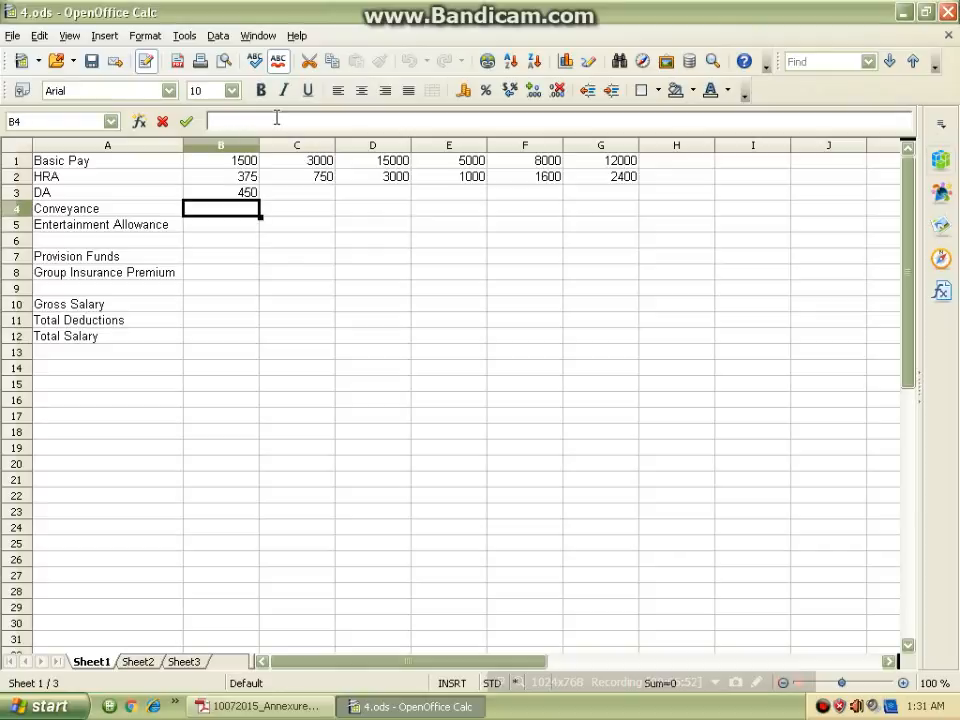
left_click(245, 196)
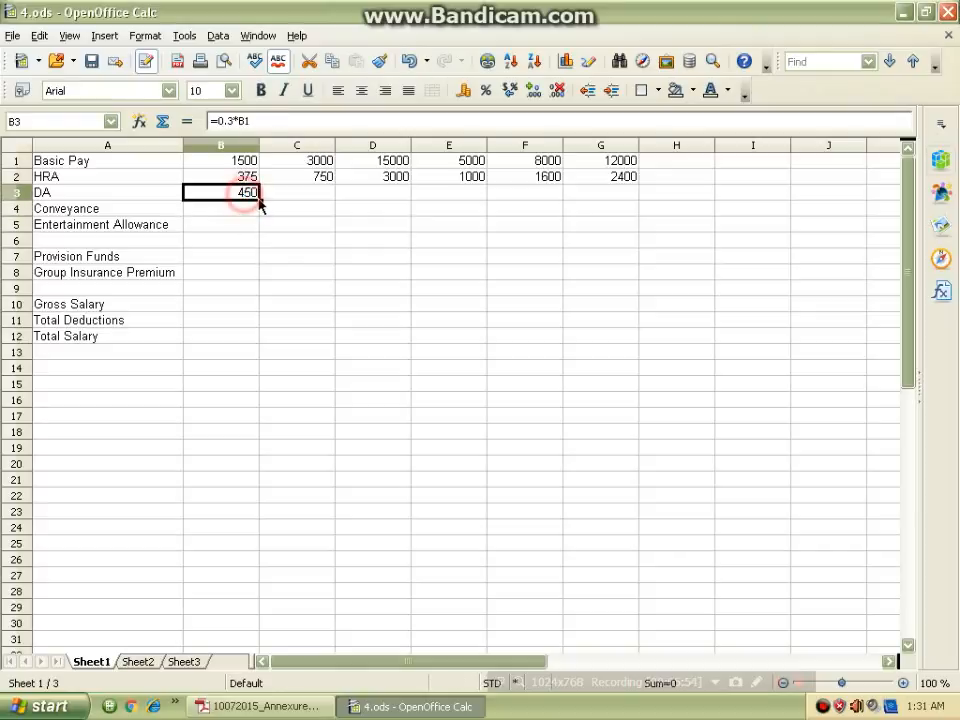
left_click_drag(259, 200, 606, 194)
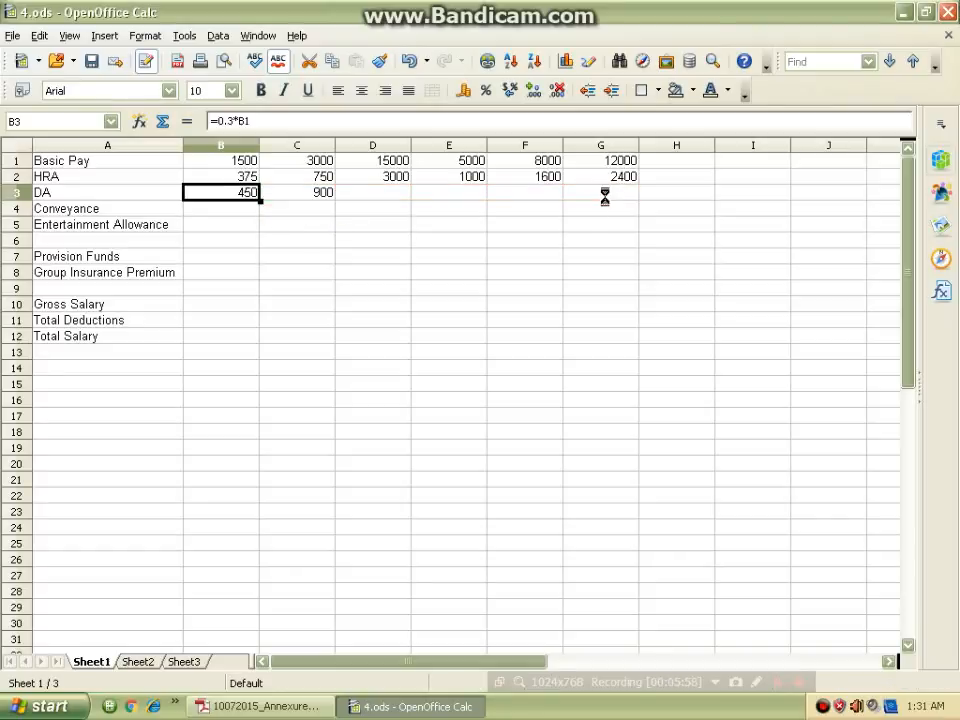
- Check the Conveyance Allowance rules in the Adobe Reader PDF, and start B4's formula in OpenOffice Calc as =IF(B1<=1000; for Conveyance
double_click(210, 205)
left_click(247, 701)
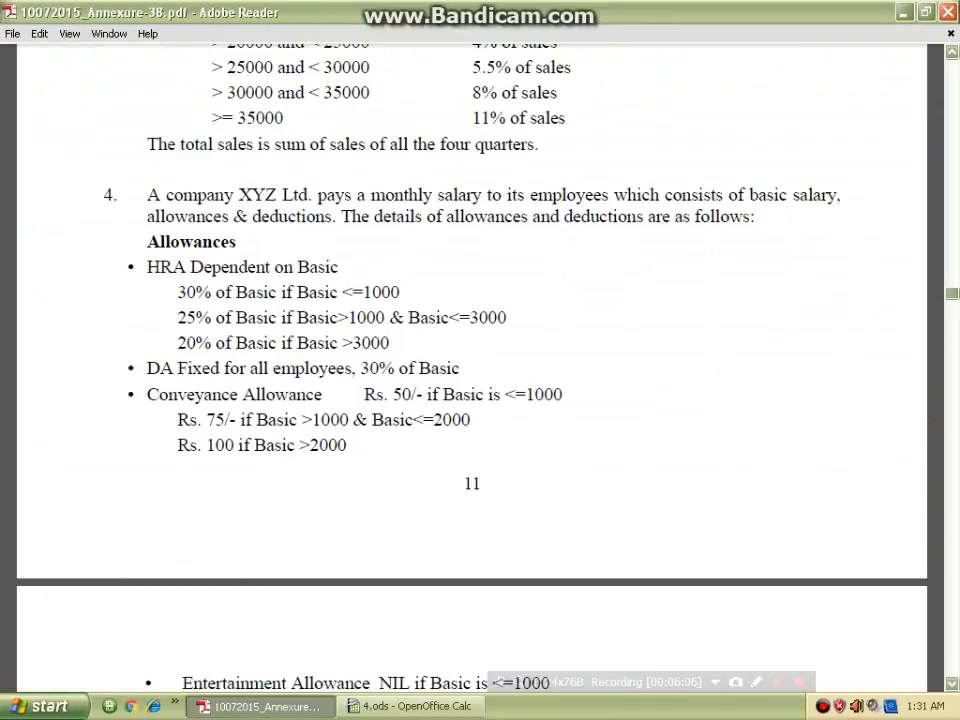
left_click(410, 706)
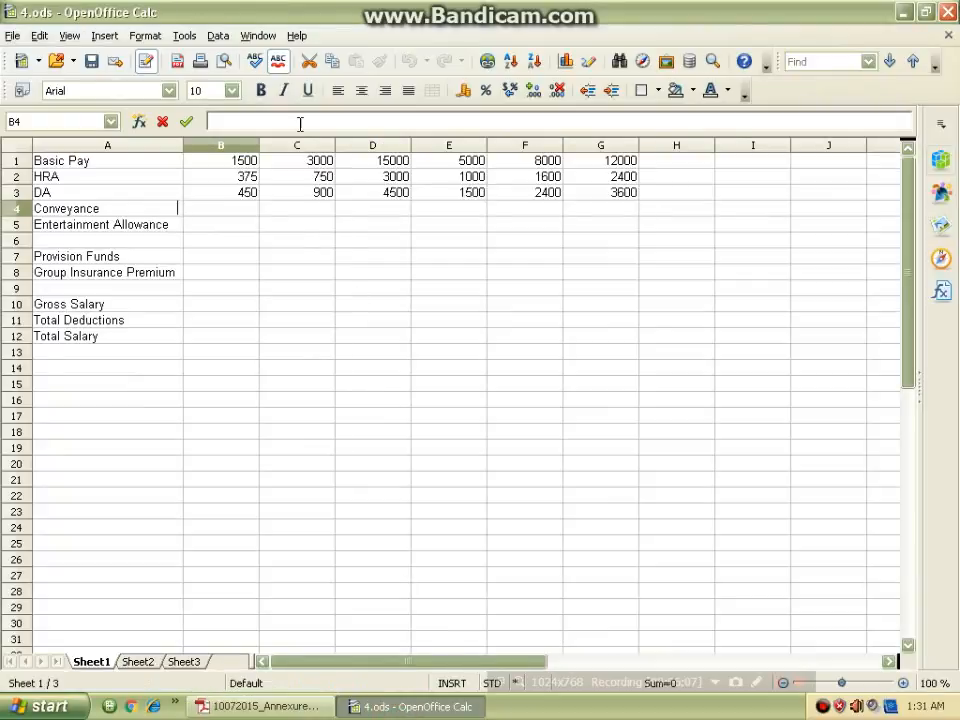
left_click(298, 121)
type("=IF")
key("Return")
left_click(226, 121)
left_click(231, 121)
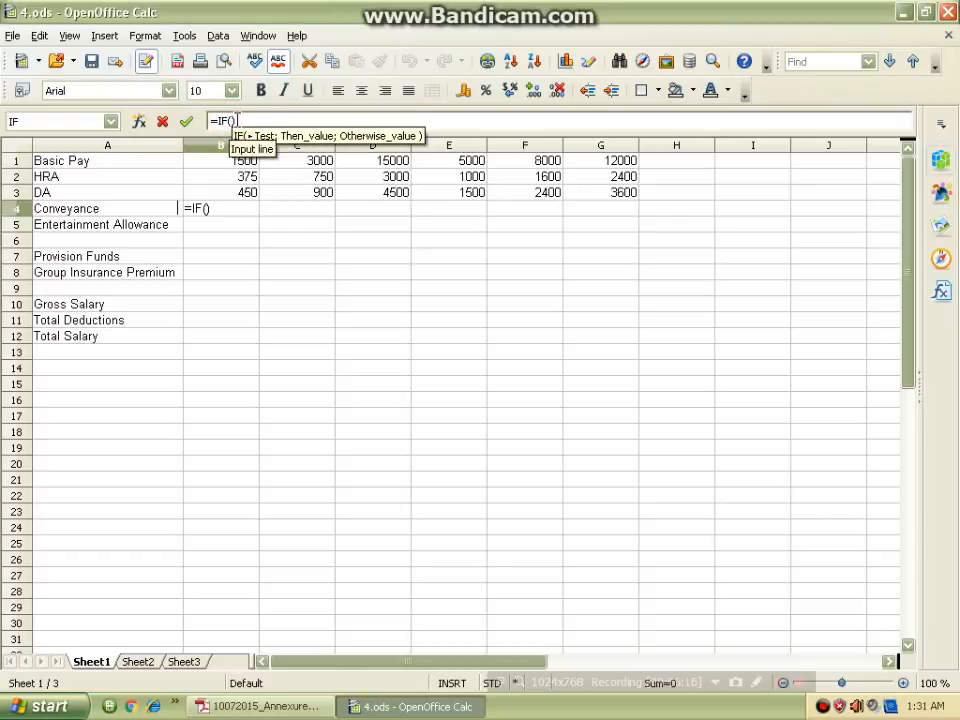
type("B1")
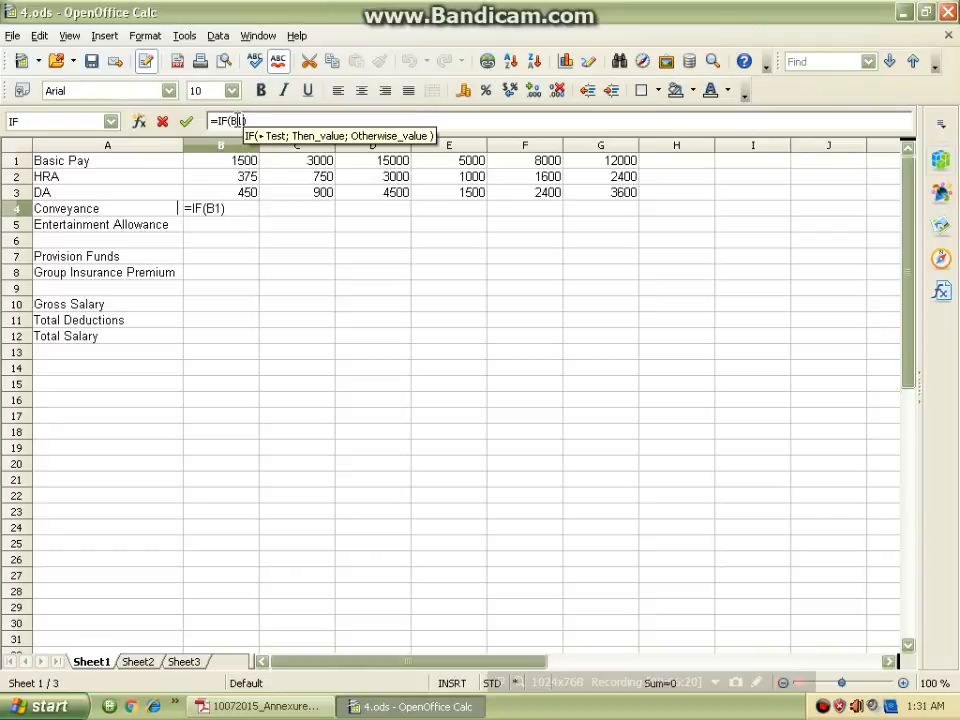
type("<=1000")
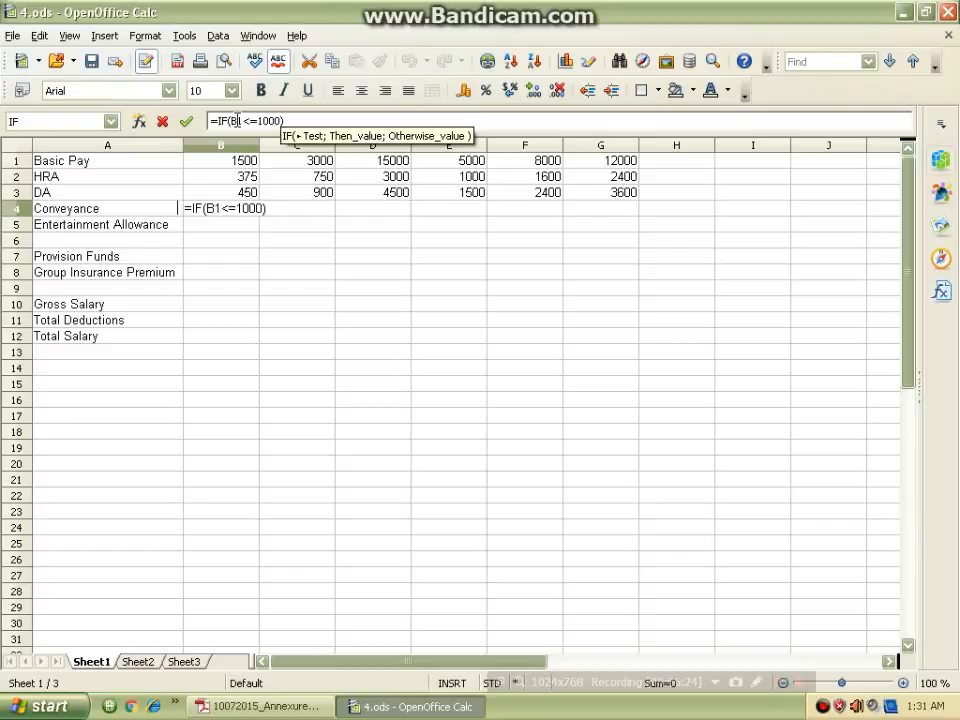
type(";")
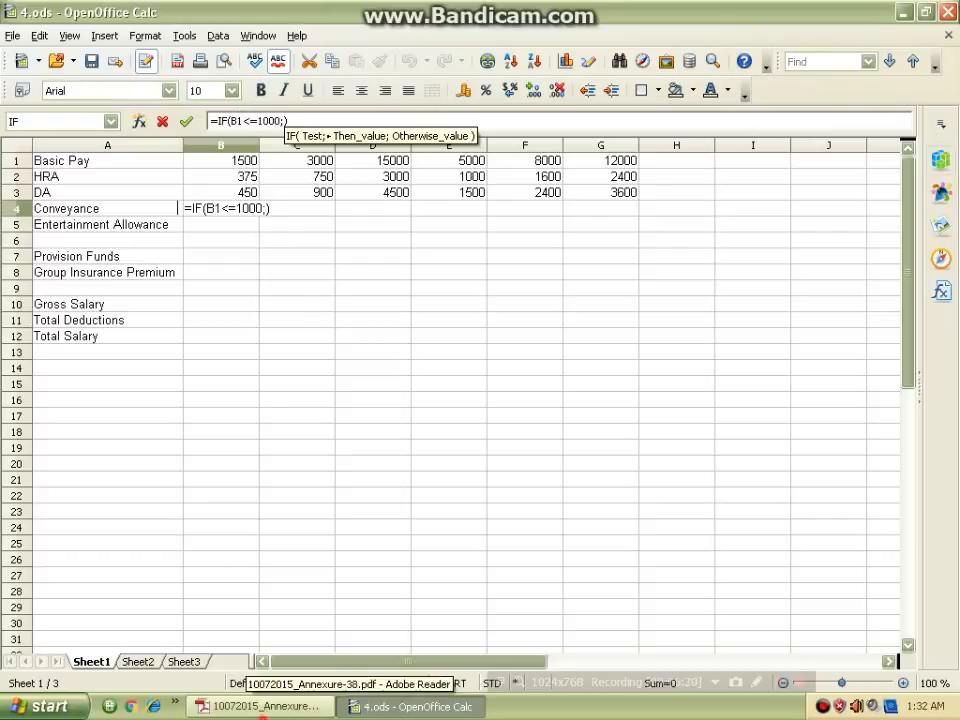
- Check the lowest conveyance amount in the Adobe Reader PDF, and in OpenOffice Calc add then-value 50 and a nested IF starting B1< to B4's formula
left_click(258, 706)
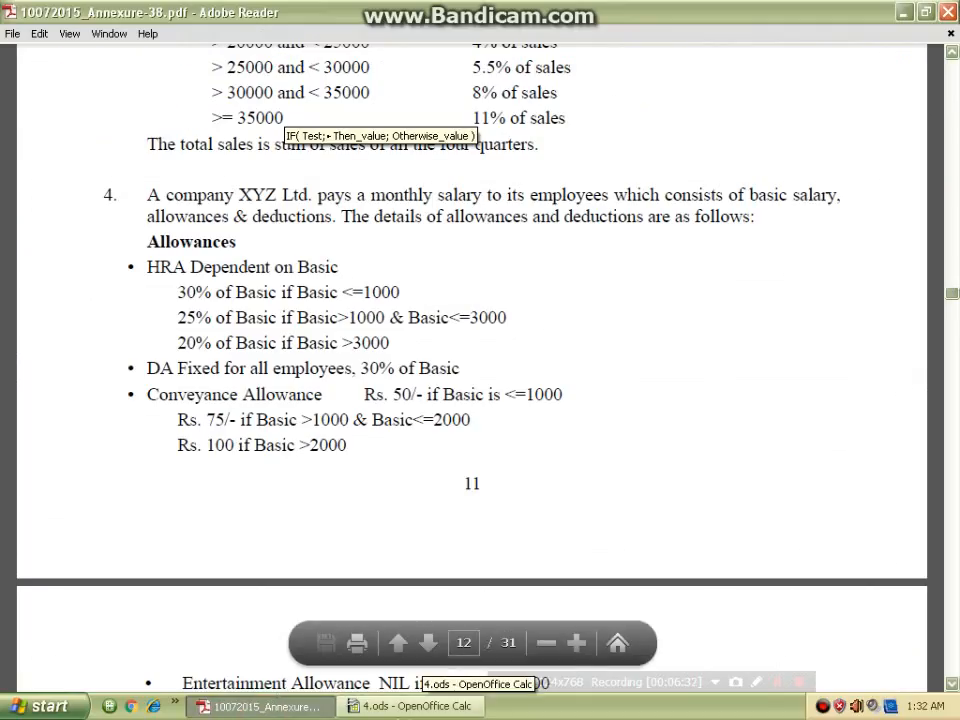
left_click(408, 706)
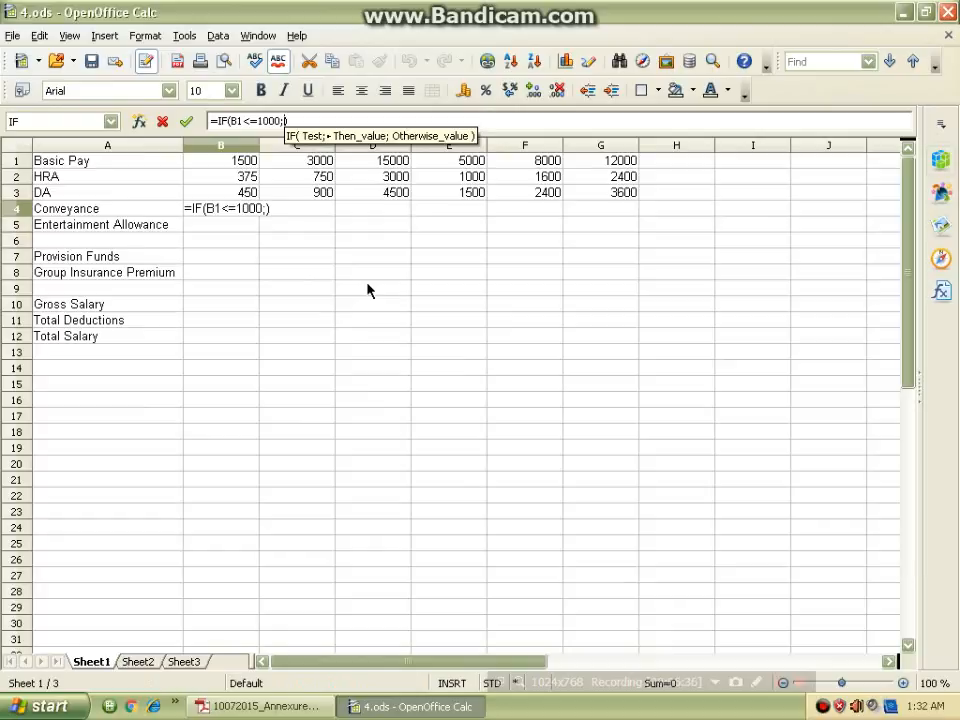
type("50")
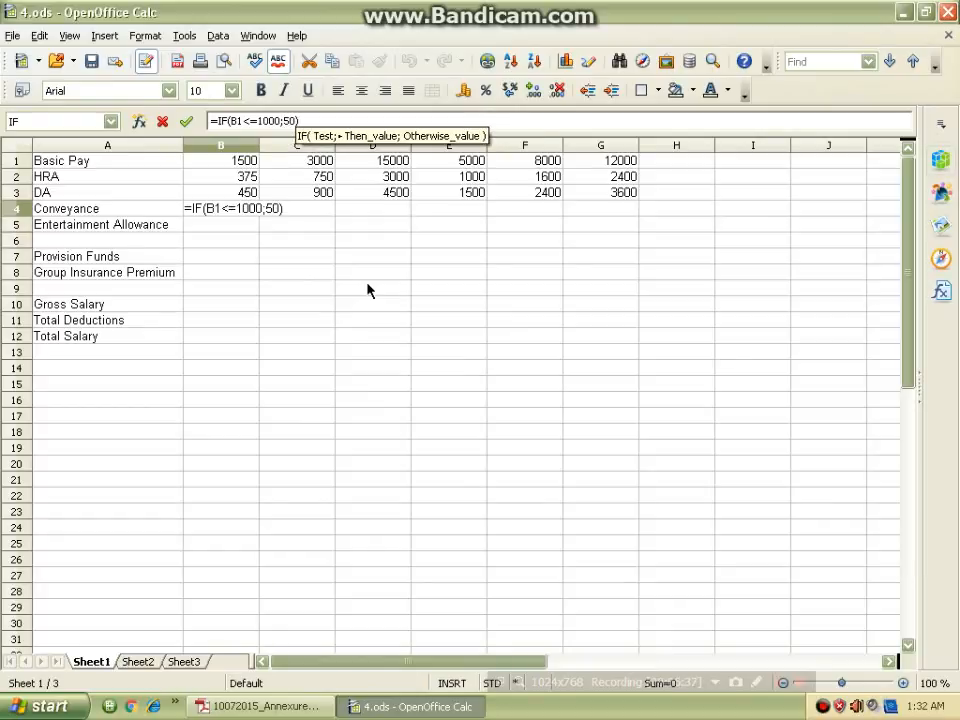
type("; ")
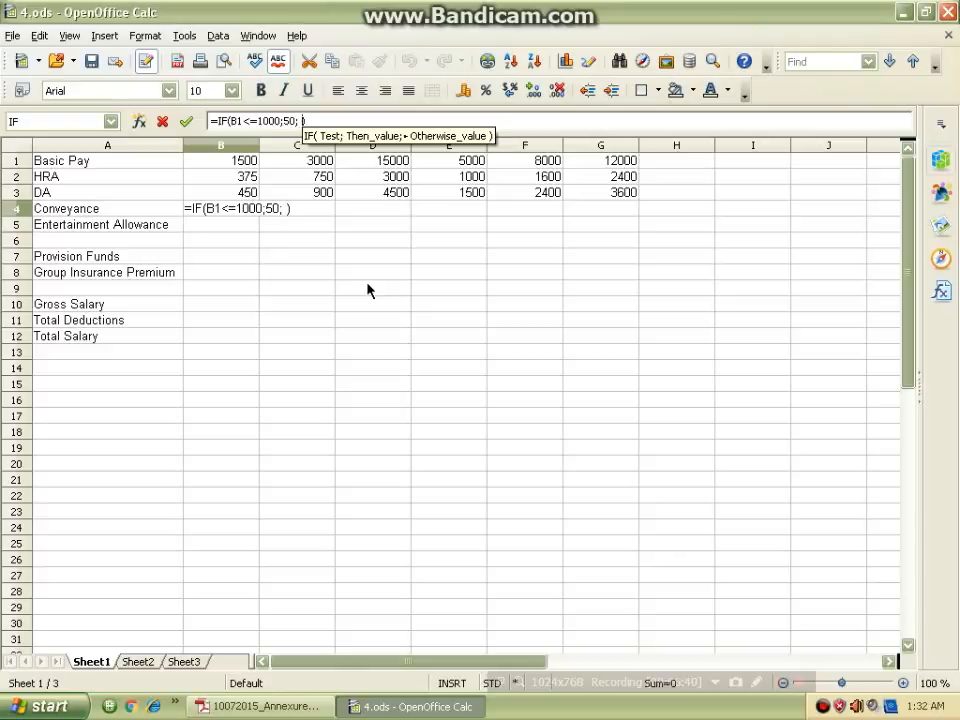
type("IF(")
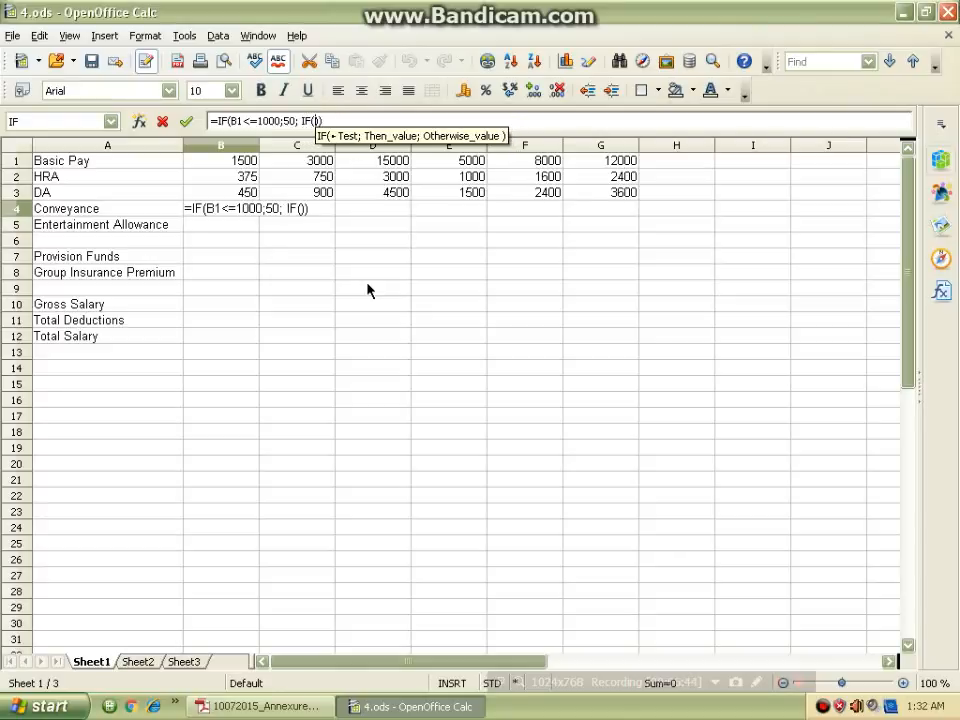
type("B1>")
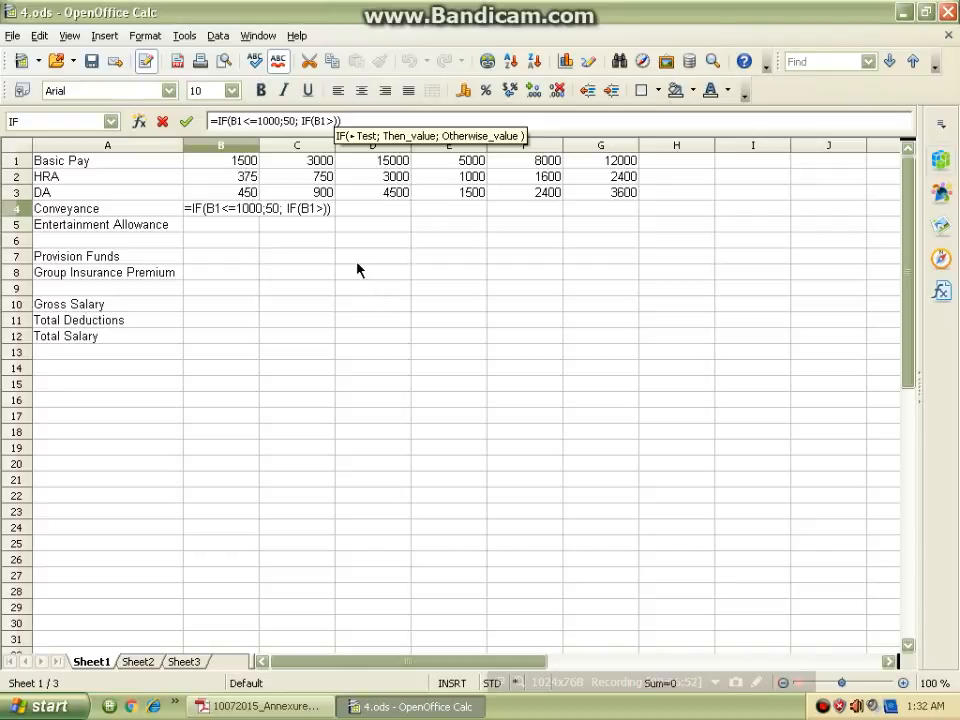
key("BackSpace")
type("<")
- Recheck the middle conveyance range in the Adobe Reader PDF, and complete the nested IF's test in OpenOffice Calc as B1<=3000;
left_click(258, 707)
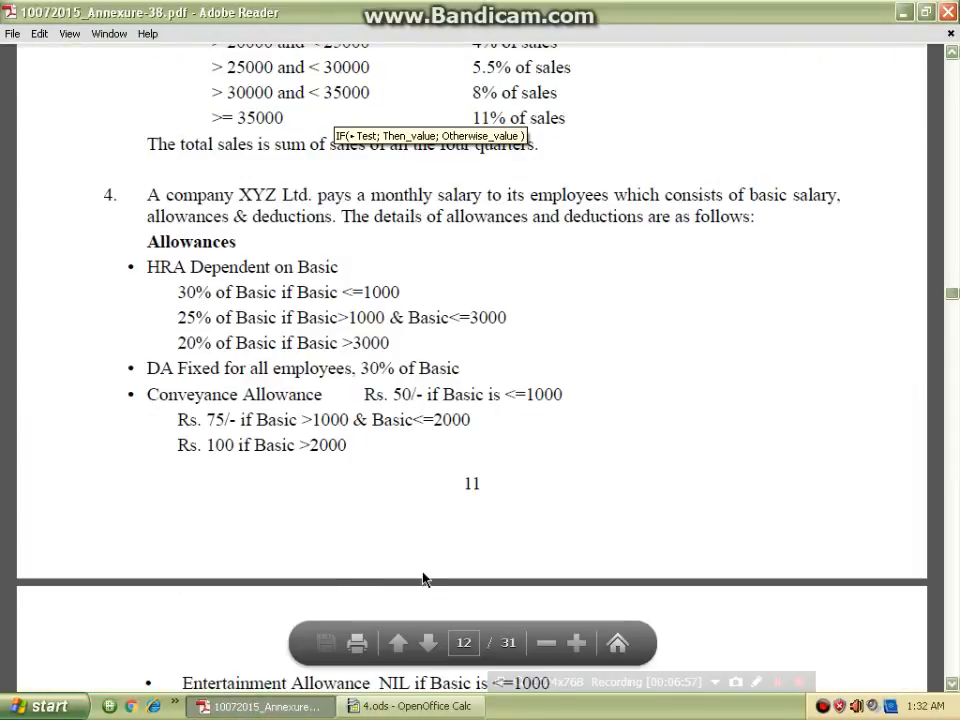
left_click(385, 706)
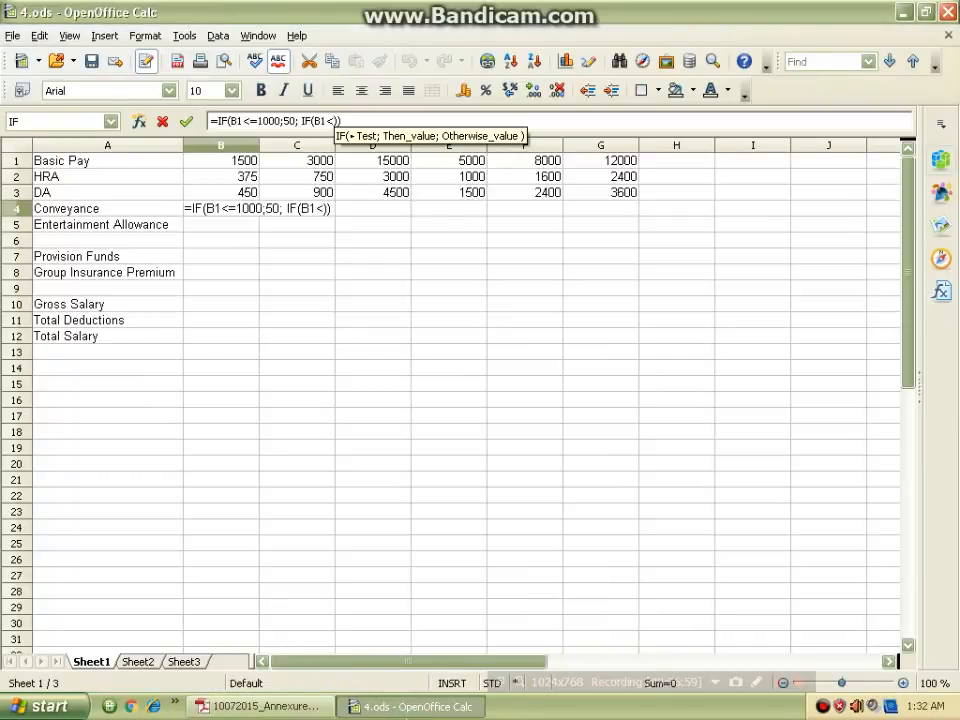
type("=3000")
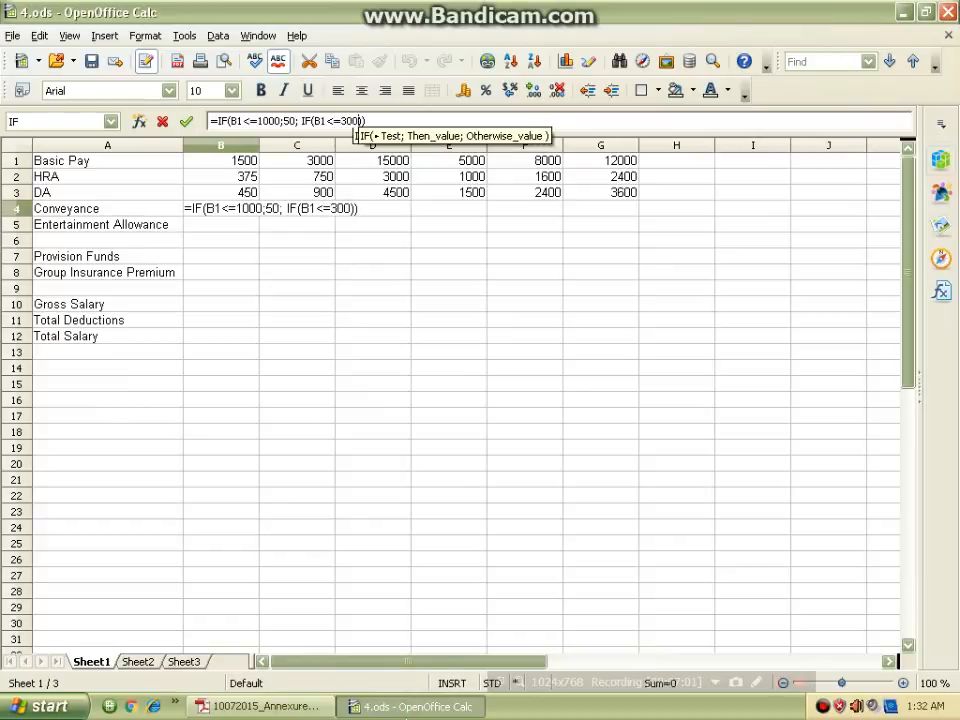
type(";")
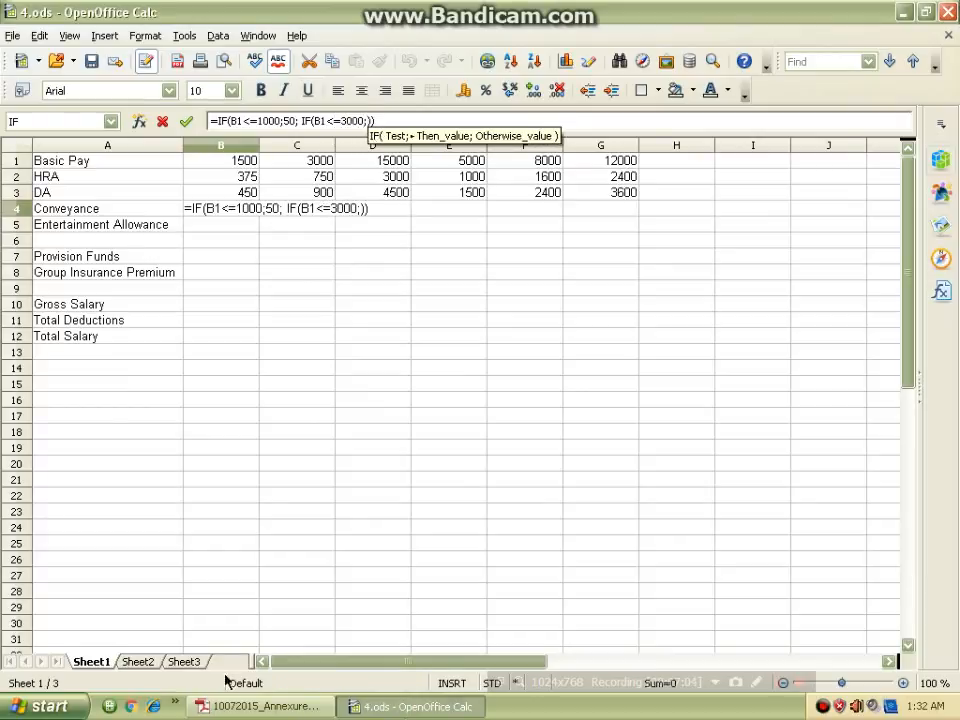
- Check the remaining conveyance amounts in the Adobe Reader PDF, and finish B4's nested IF in OpenOffice Calc with then-value 75 and otherwise-value 100
left_click(256, 706)
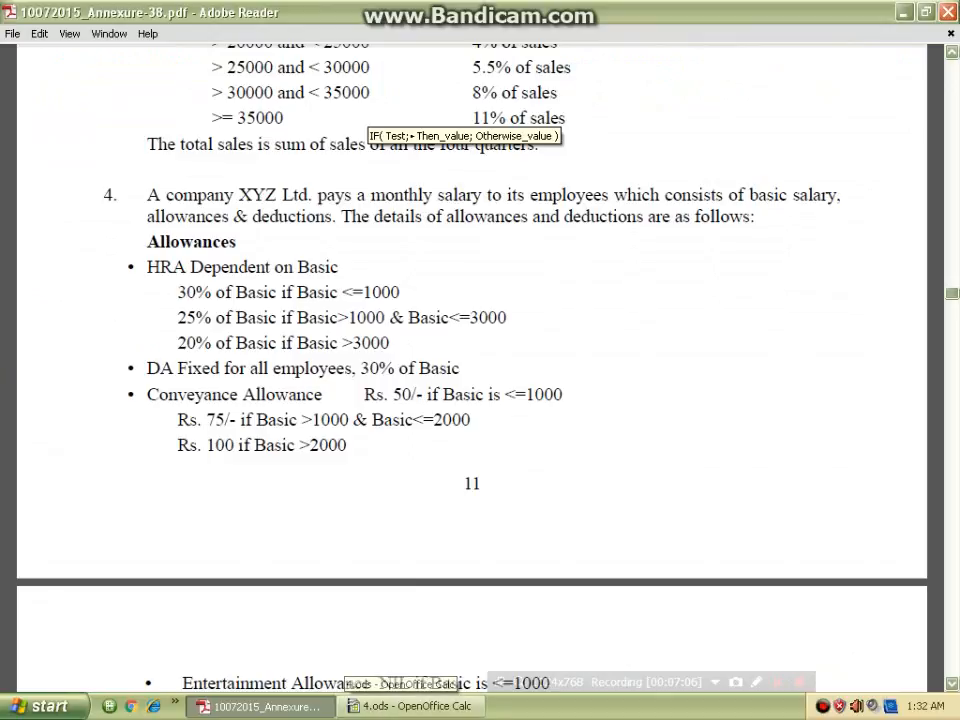
left_click(377, 708)
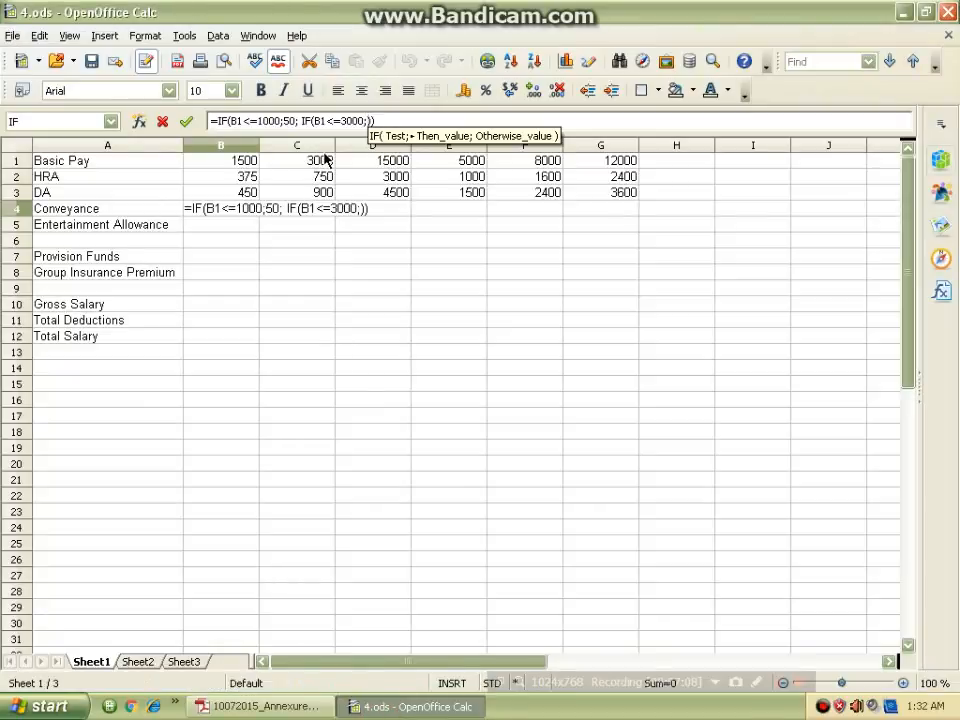
type("47")
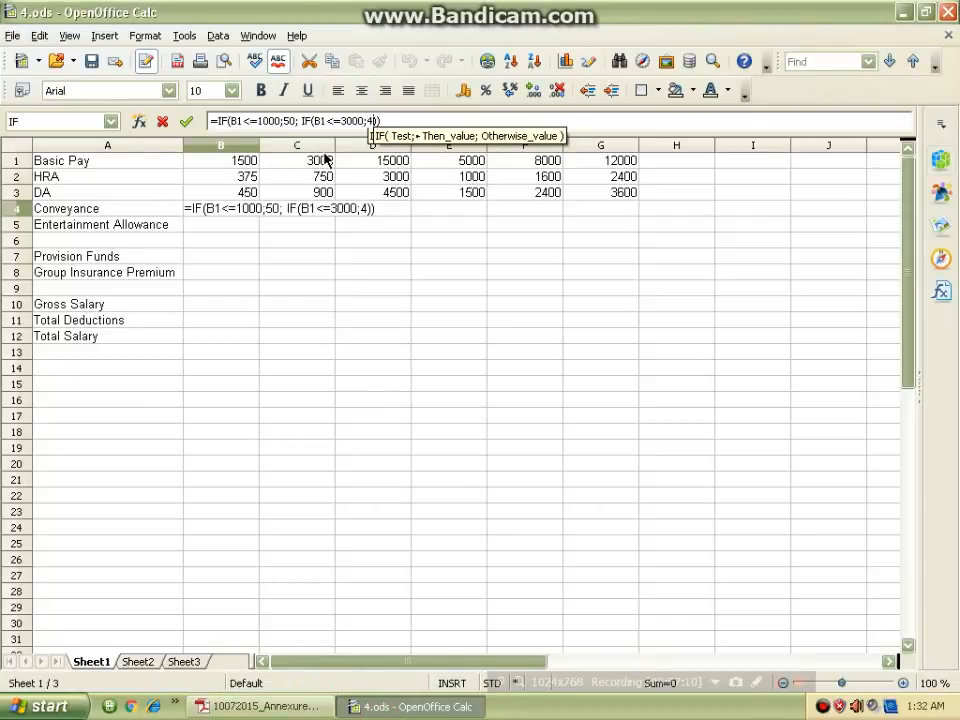
key("BackSpace")
key("BackSpace")
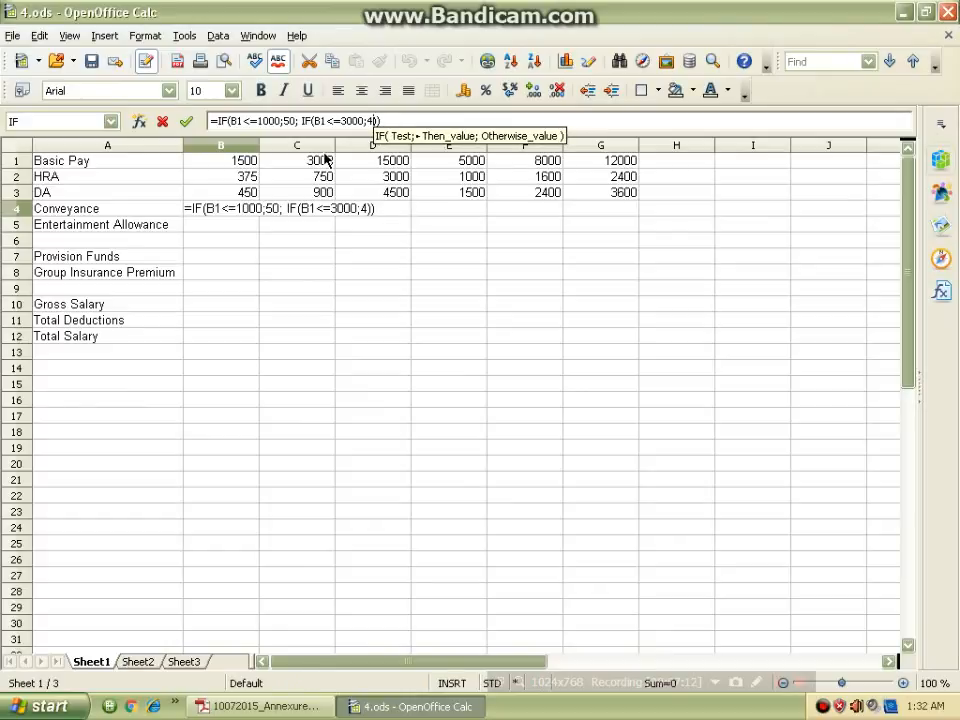
type("5")
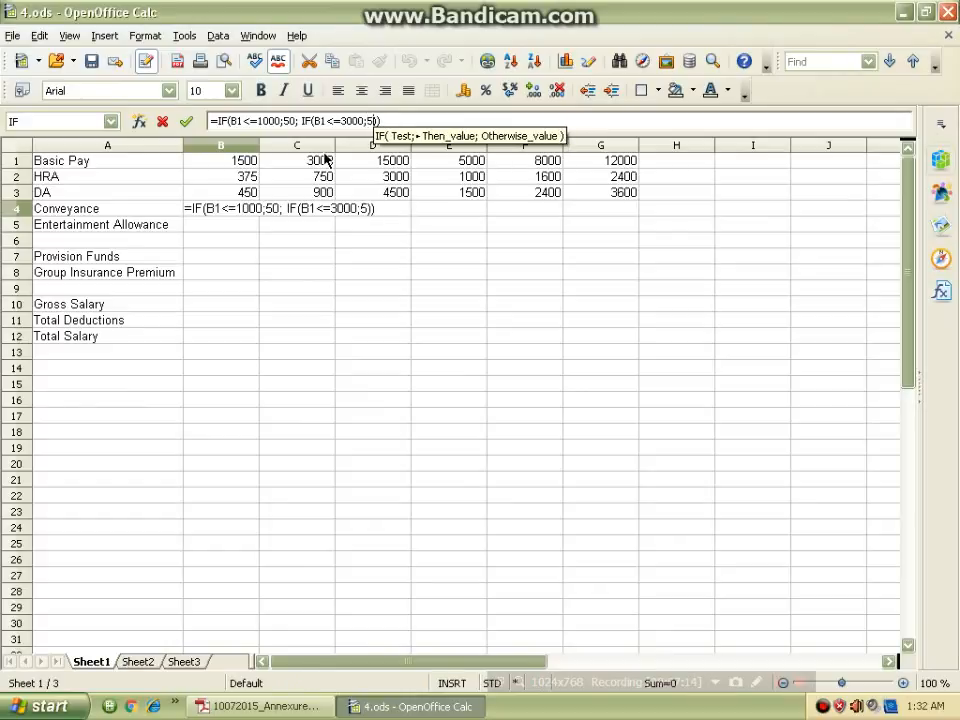
key("BackSpace")
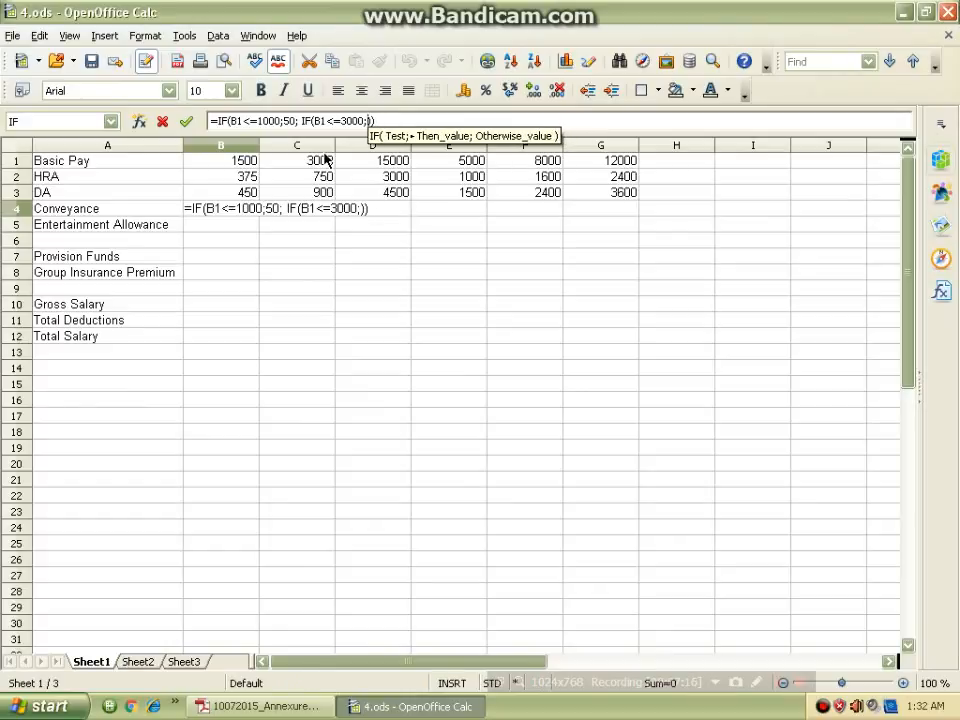
type("75")
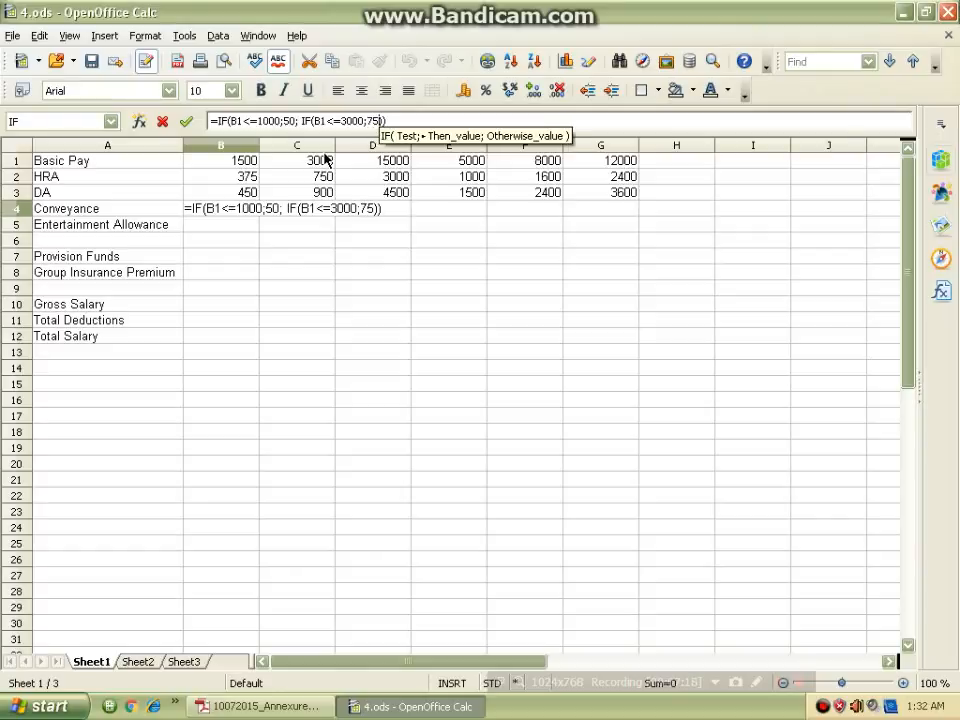
type(";")
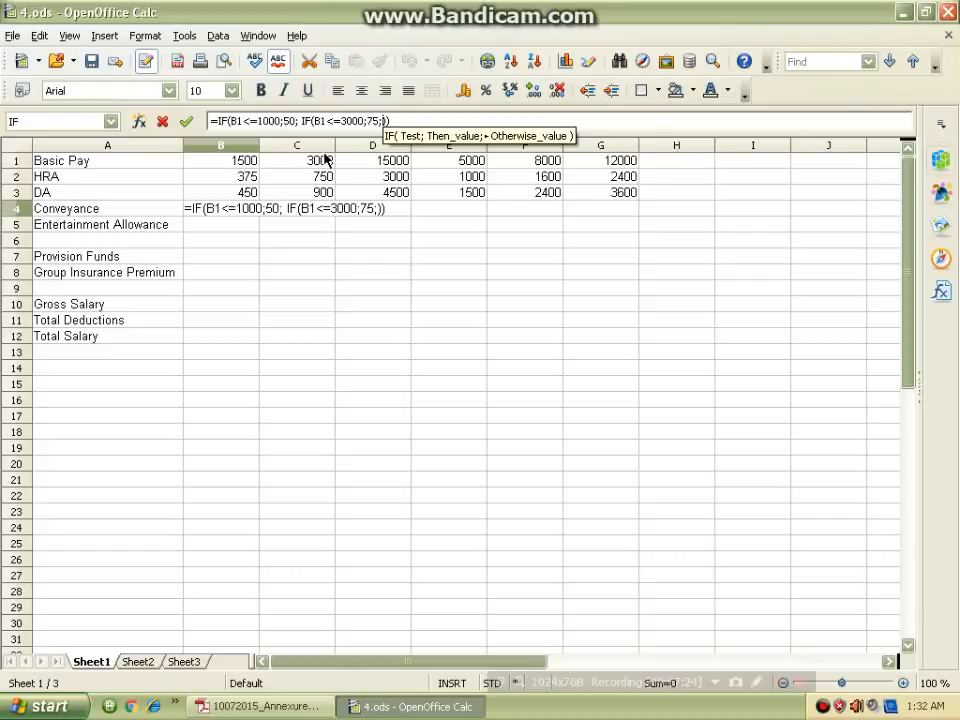
type("100")
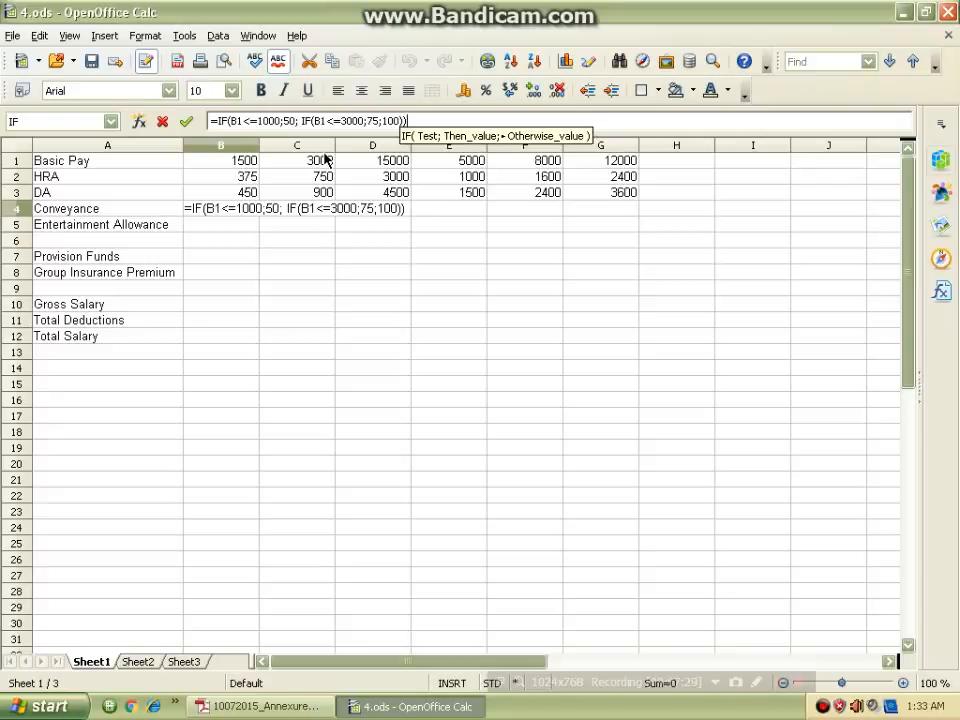
key("Return")
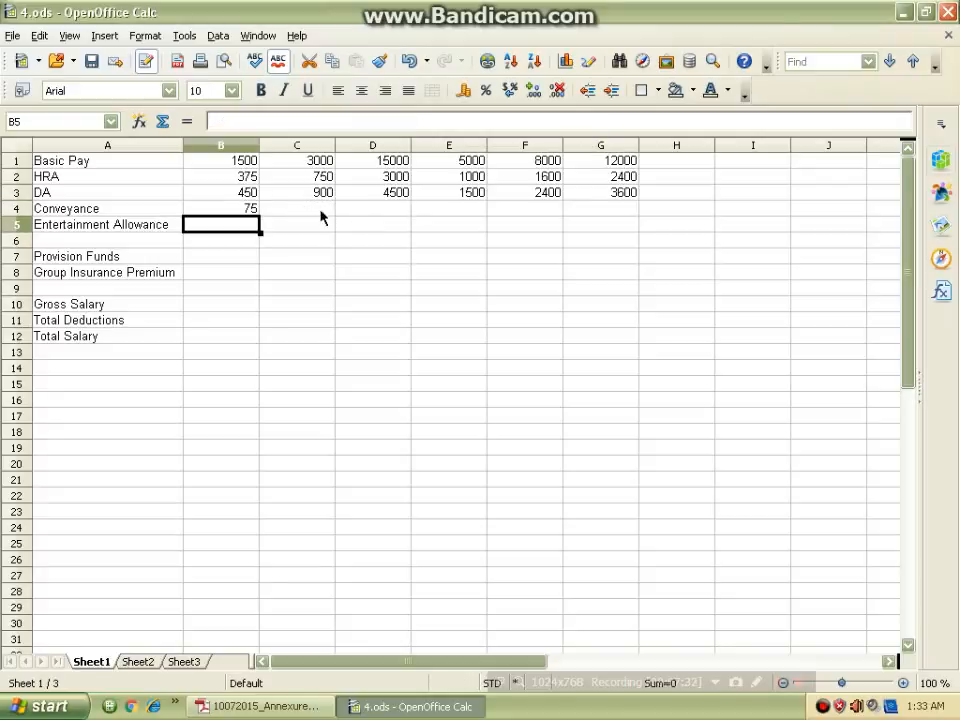
- Copy the Conveyance formula in B4 across row 4 through G4
left_click(242, 210)
left_click(258, 215)
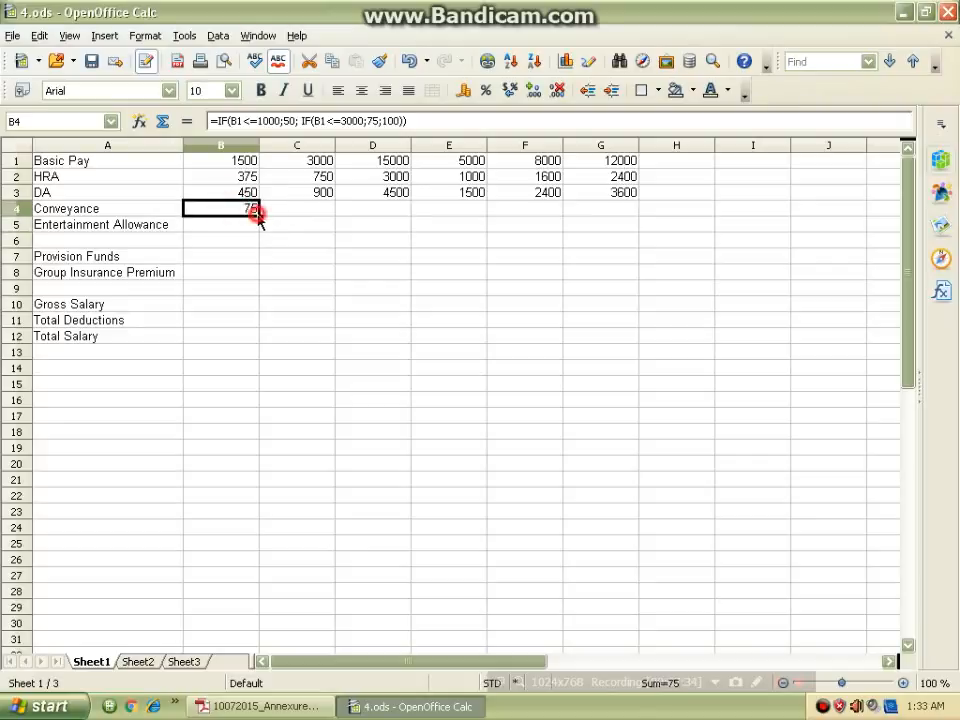
left_click(258, 216)
left_click(262, 217)
left_click_drag(262, 216, 600, 212)
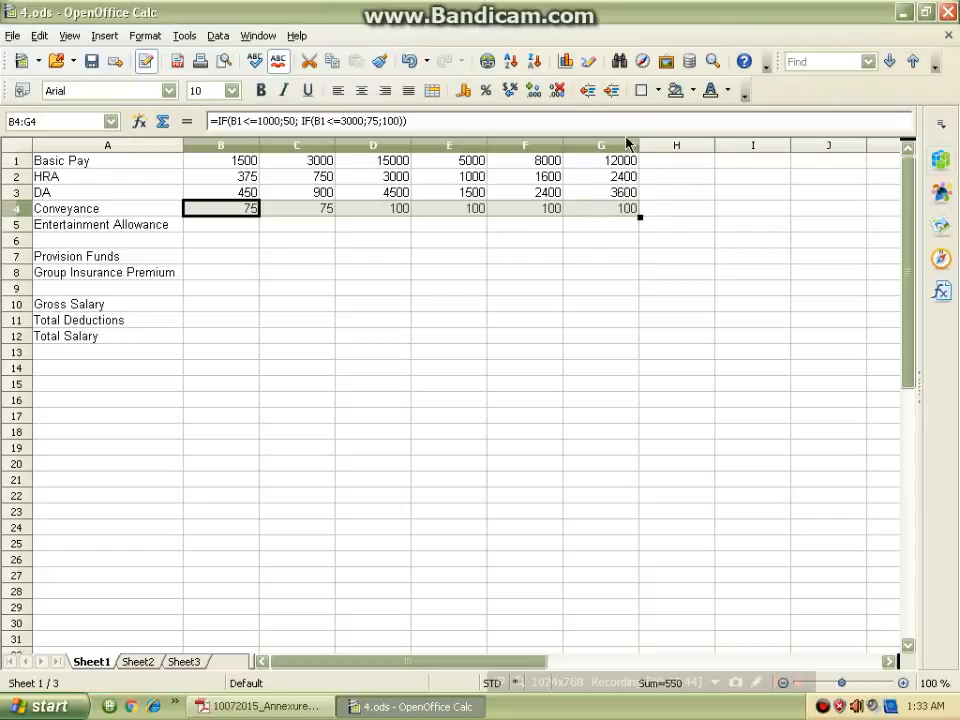
- Check the Entertainment Allowance rules in the Adobe Reader PDF, and start B5's formula in OpenOffice Calc as =IF(B1<=1000;0;
left_click(258, 706)
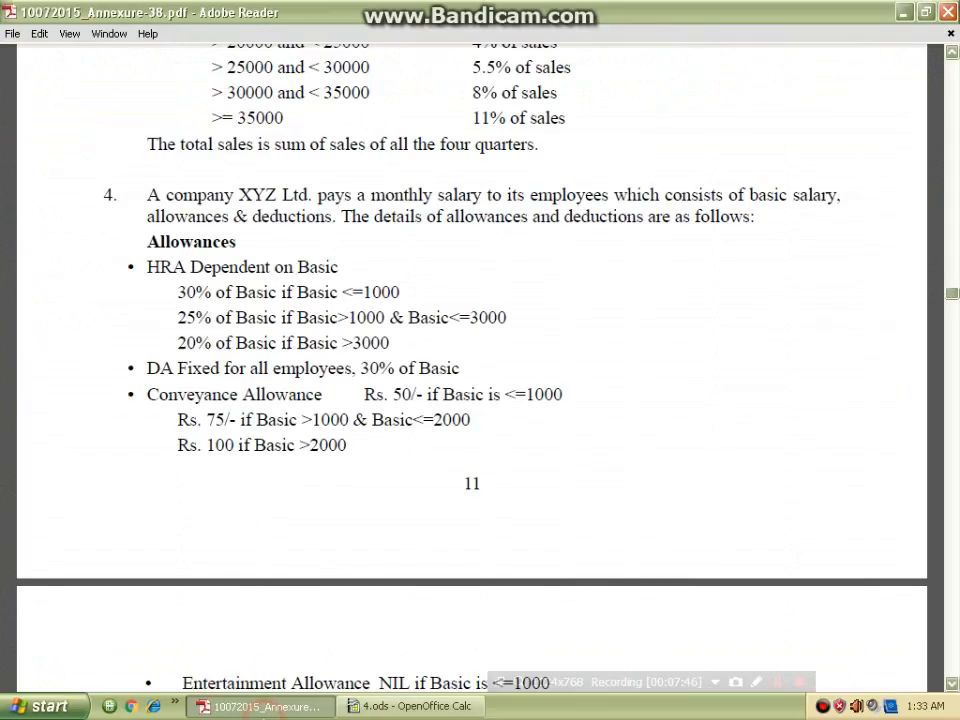
left_click(236, 412)
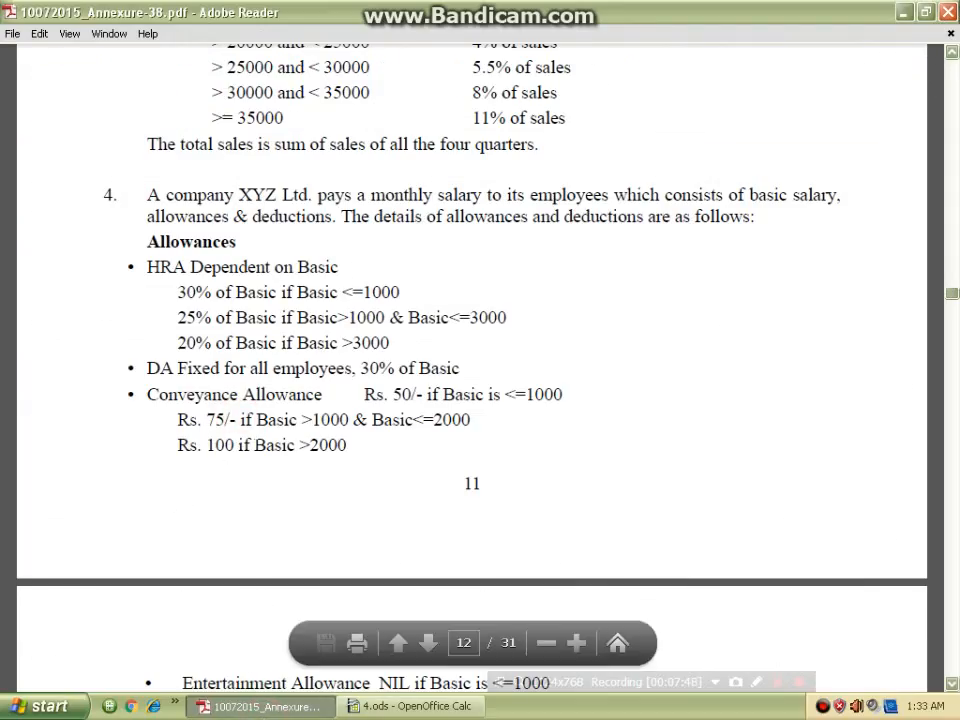
scroll(360, 480, "down", 3)
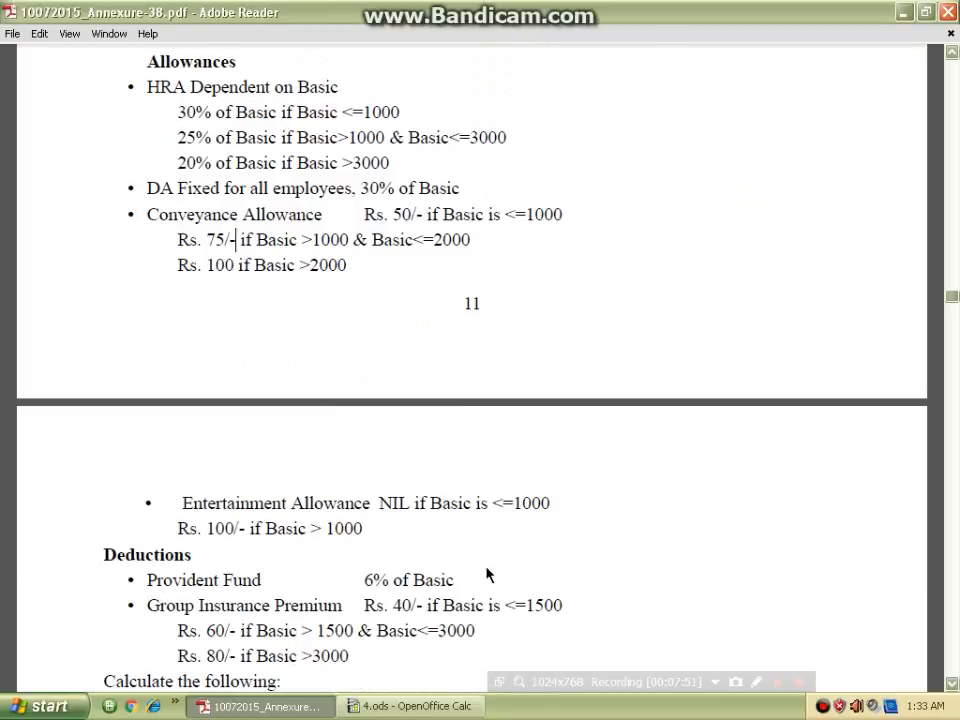
left_click(386, 712)
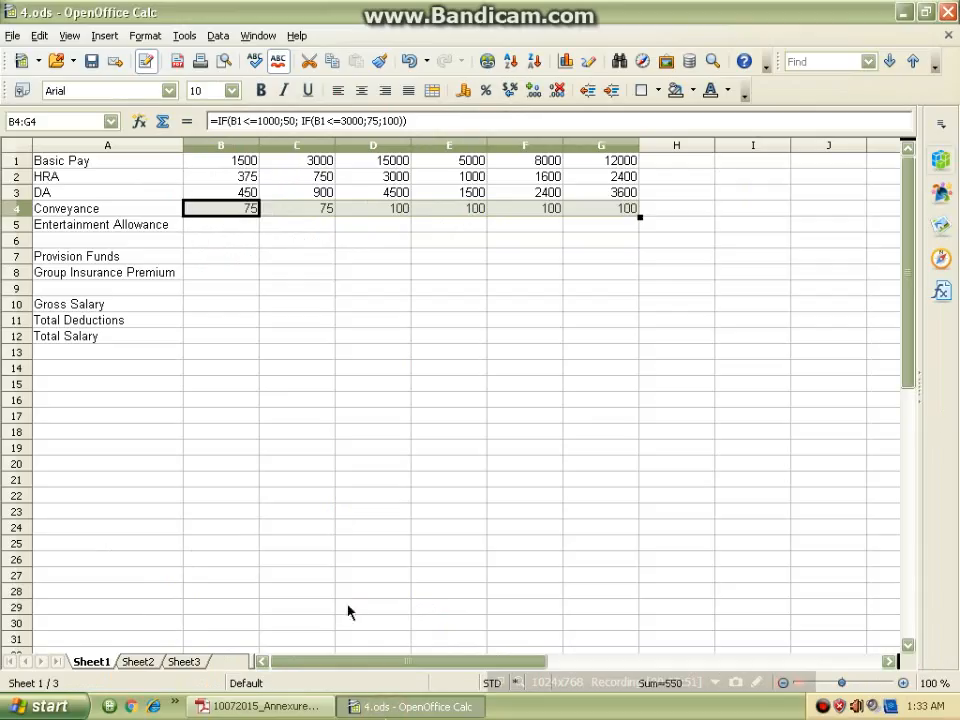
left_click(241, 224)
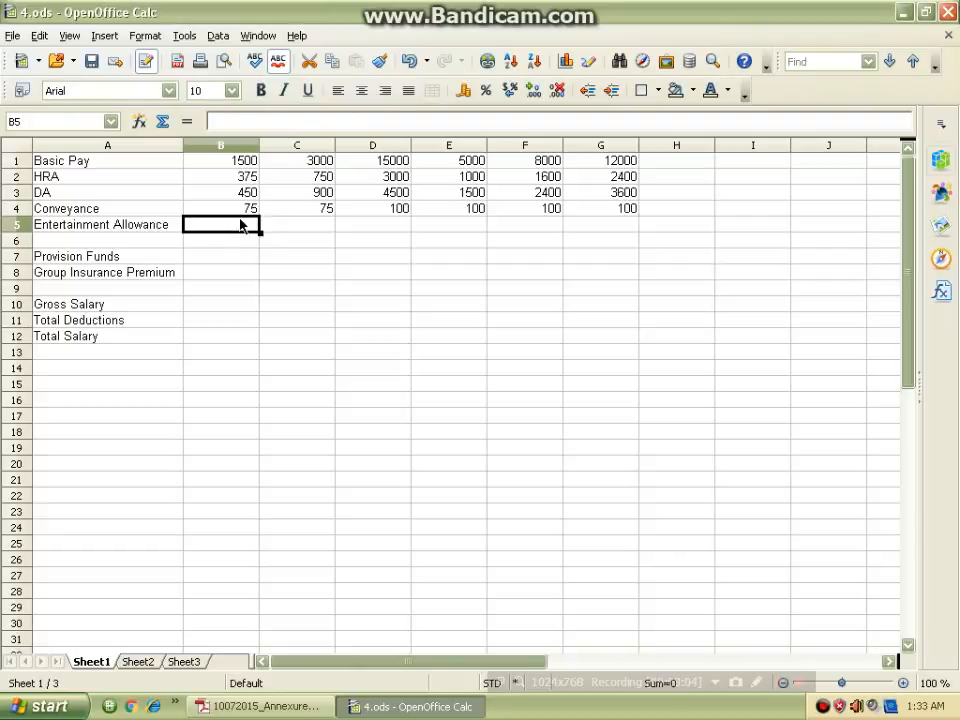
type("=IF")
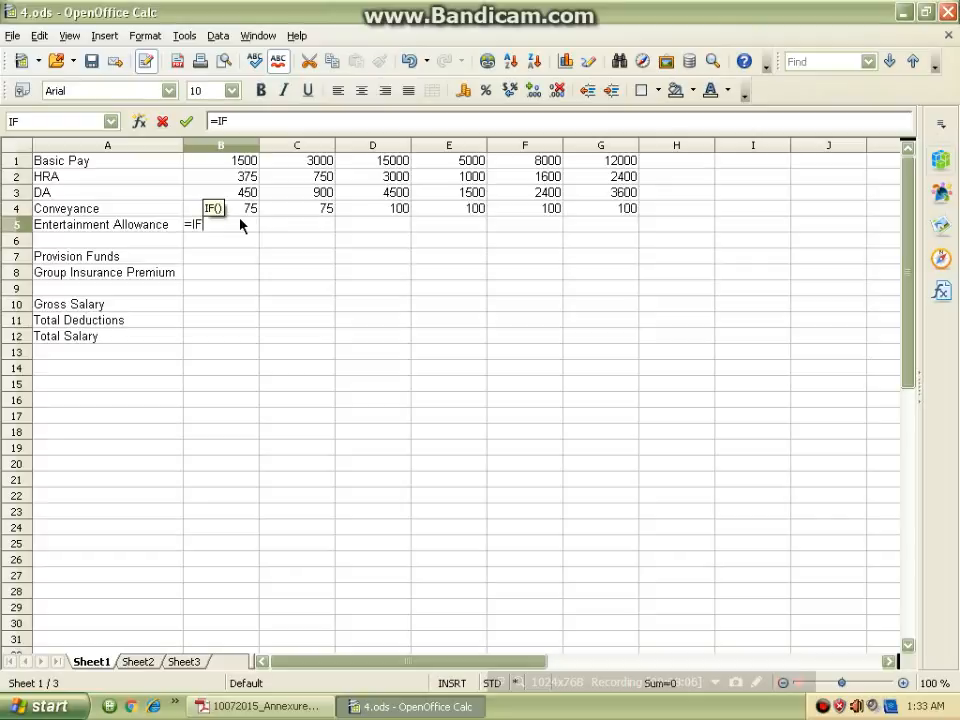
type("(")
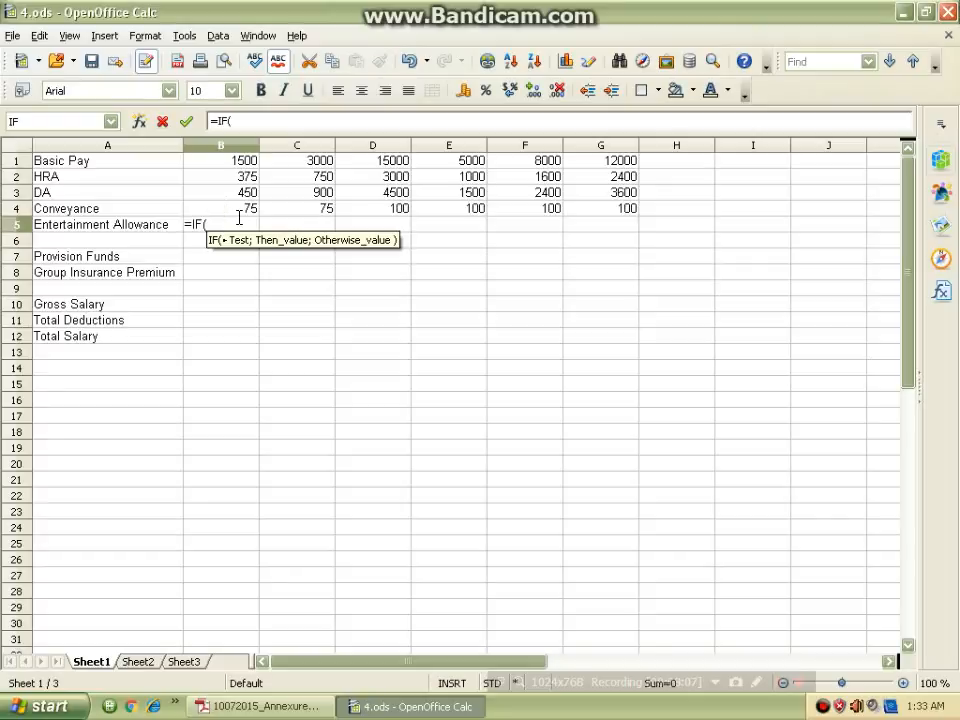
type("B1")
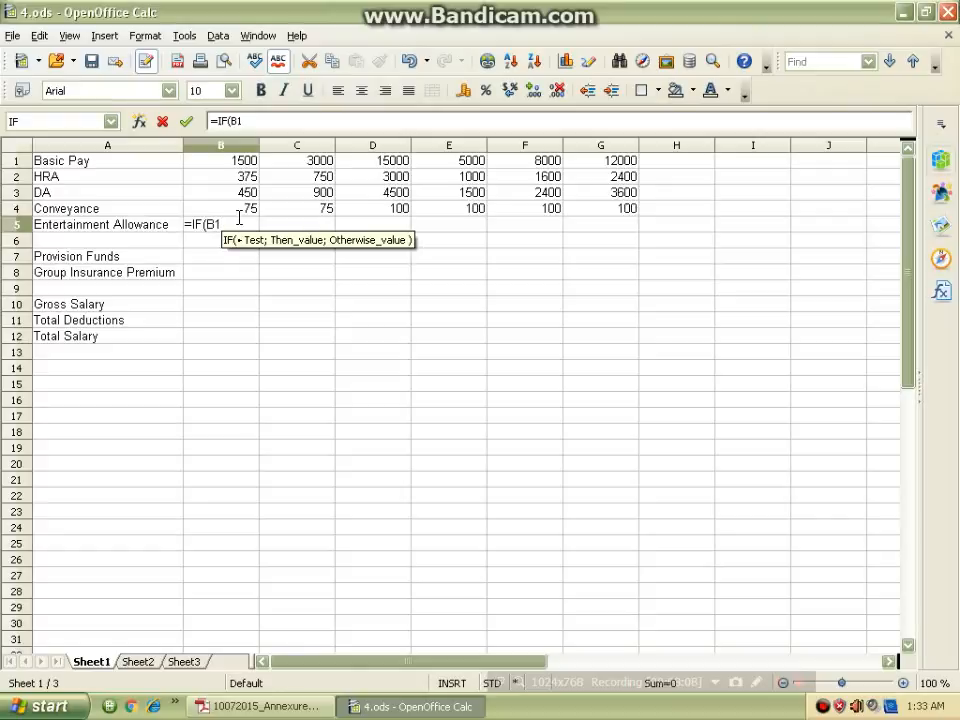
type("<=")
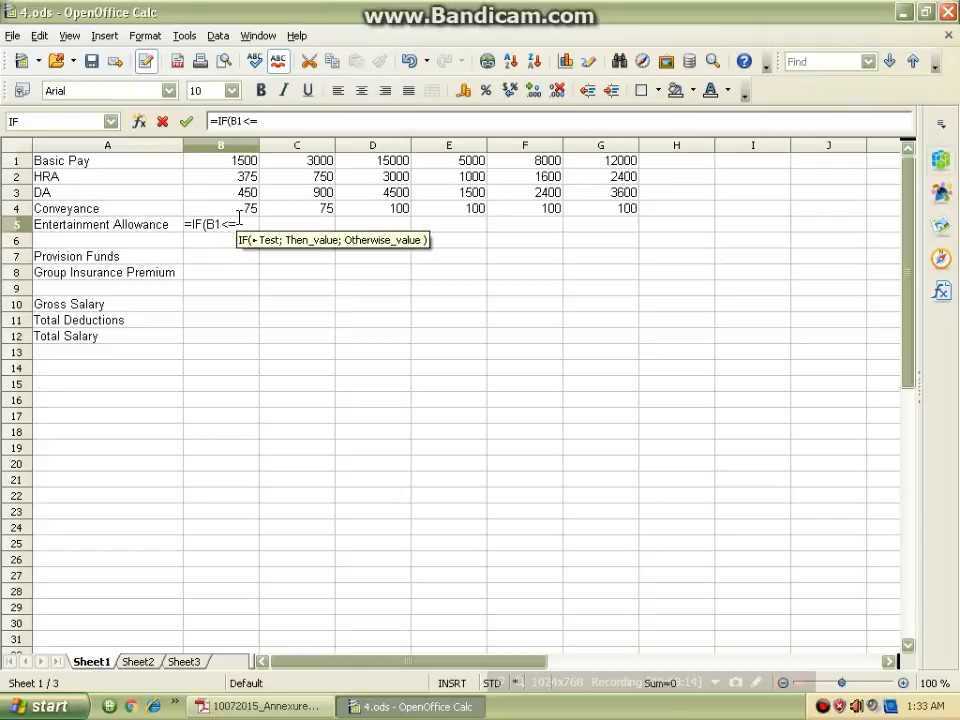
type("1000")
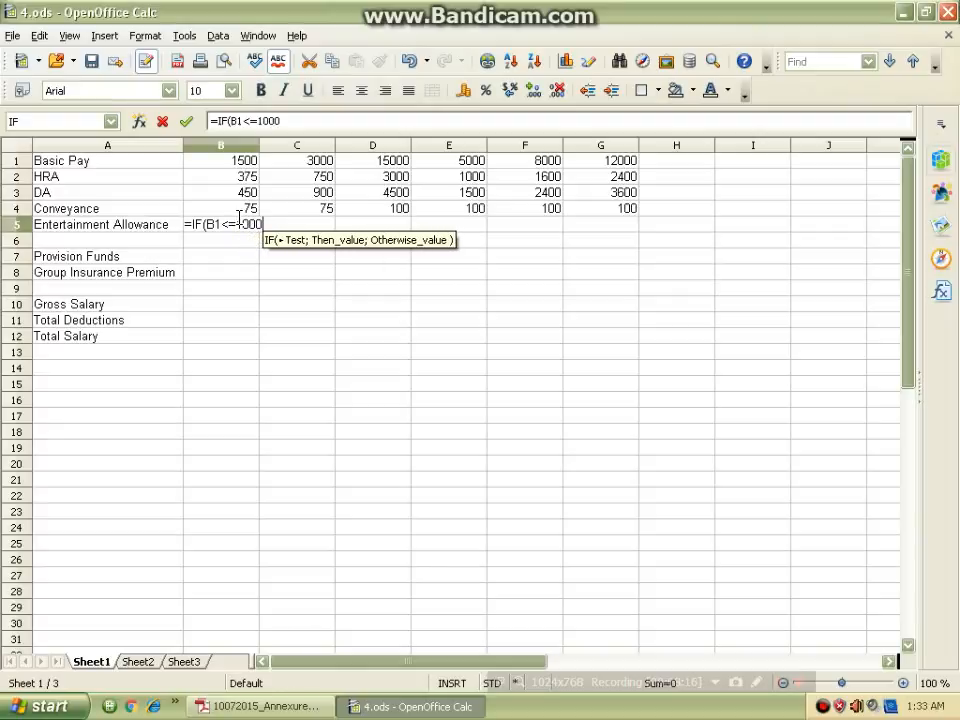
type(";0")
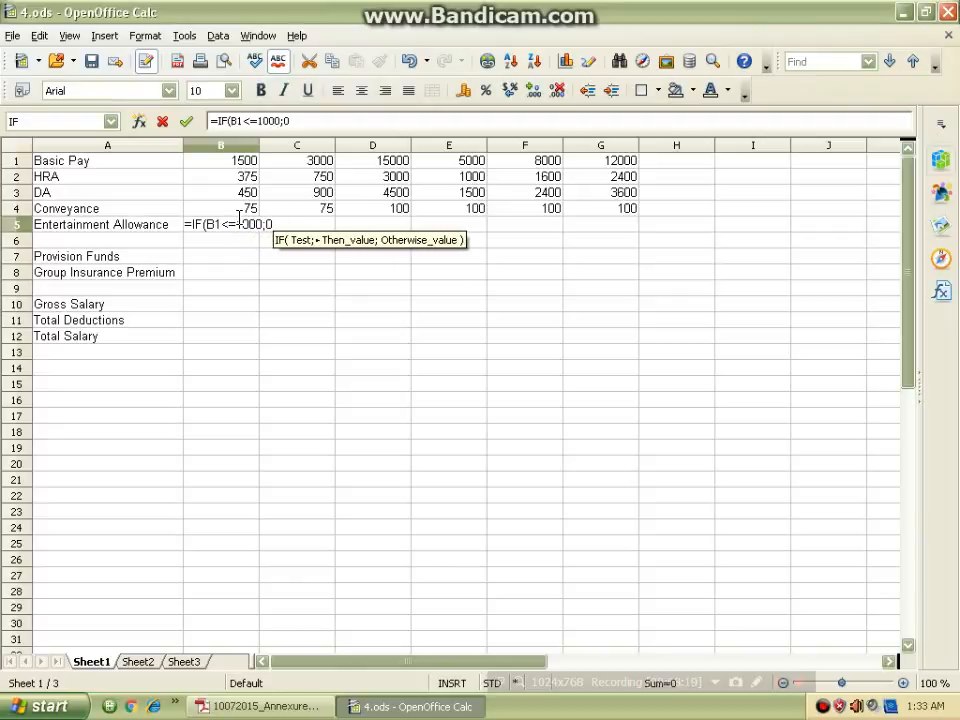
type(";")
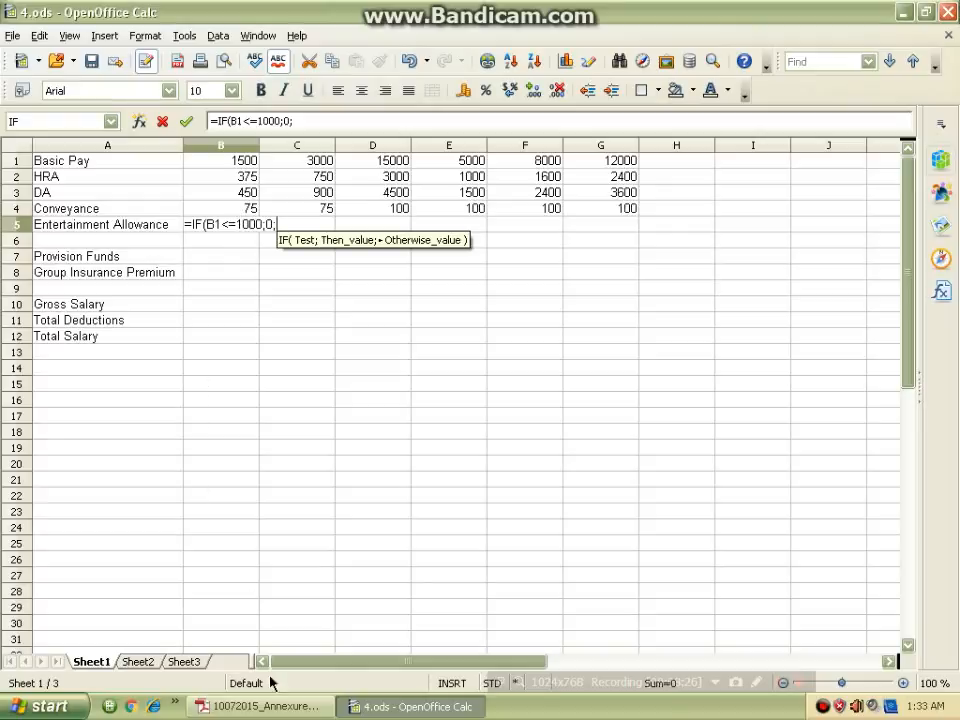
- Recheck the entertainment amount in the Adobe Reader PDF, finish B5's formula in OpenOffice Calc with otherwise-value 100, and copy it through G5
left_click(258, 706)
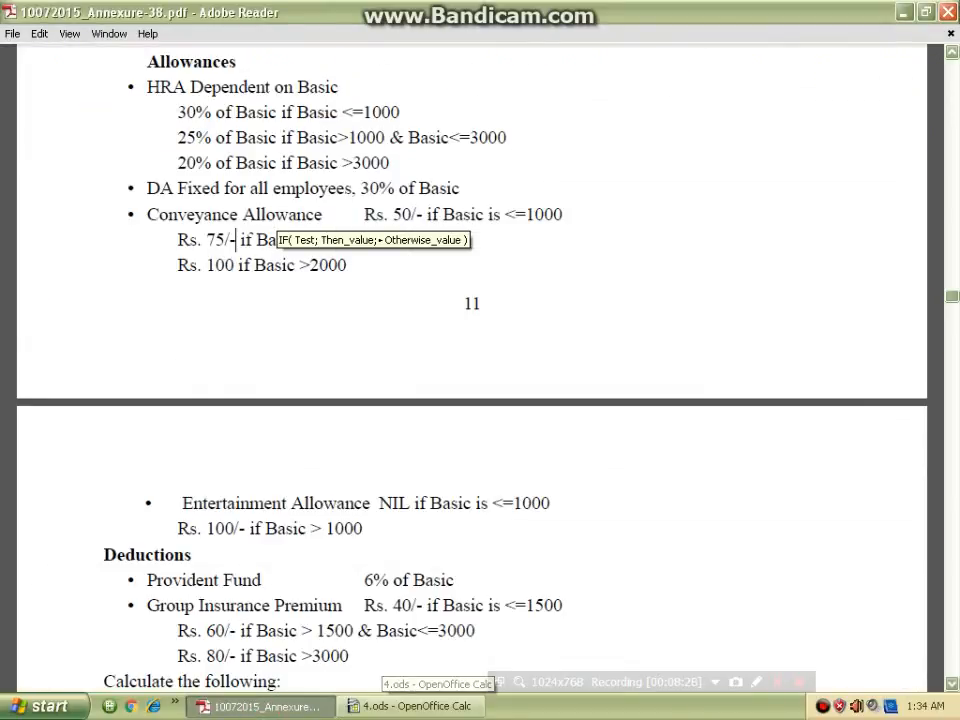
key("alt+Tab")
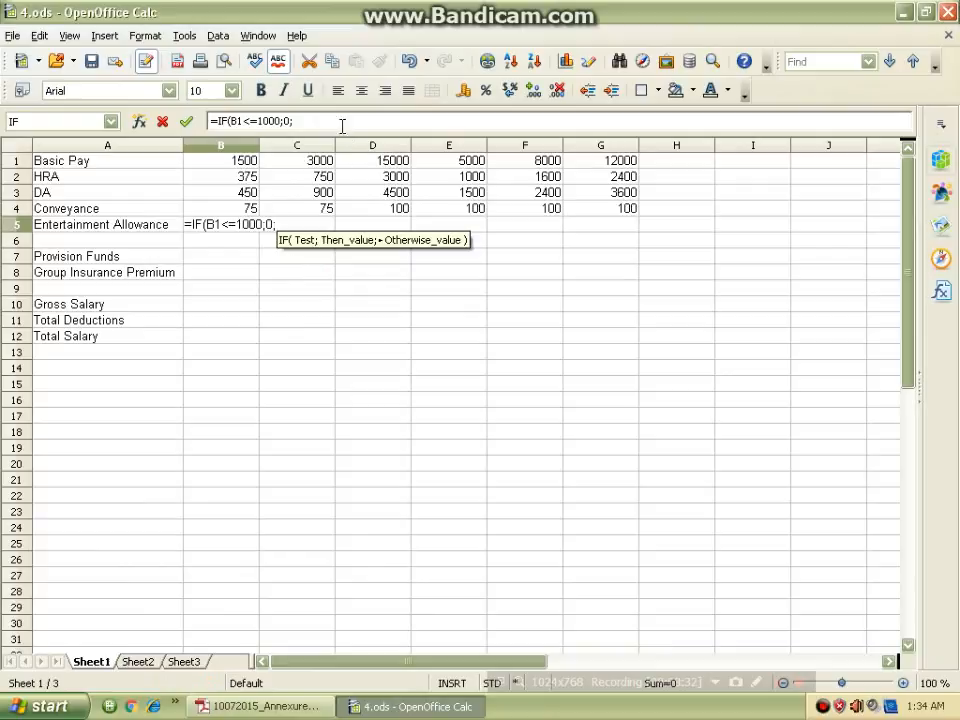
left_click(336, 122)
type("100")
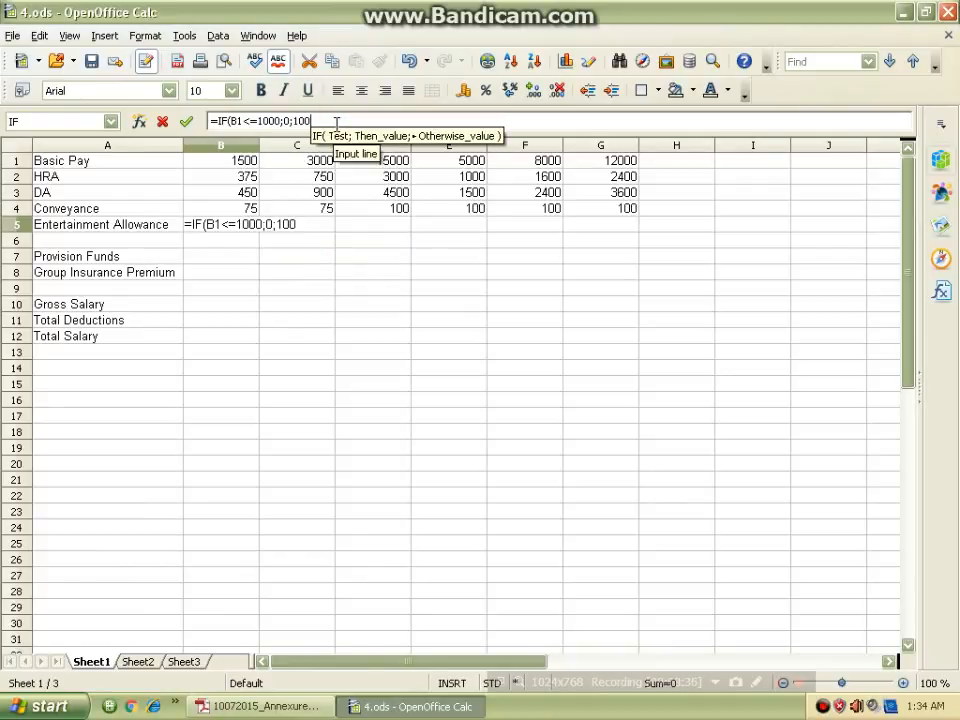
type(")")
key("Return")
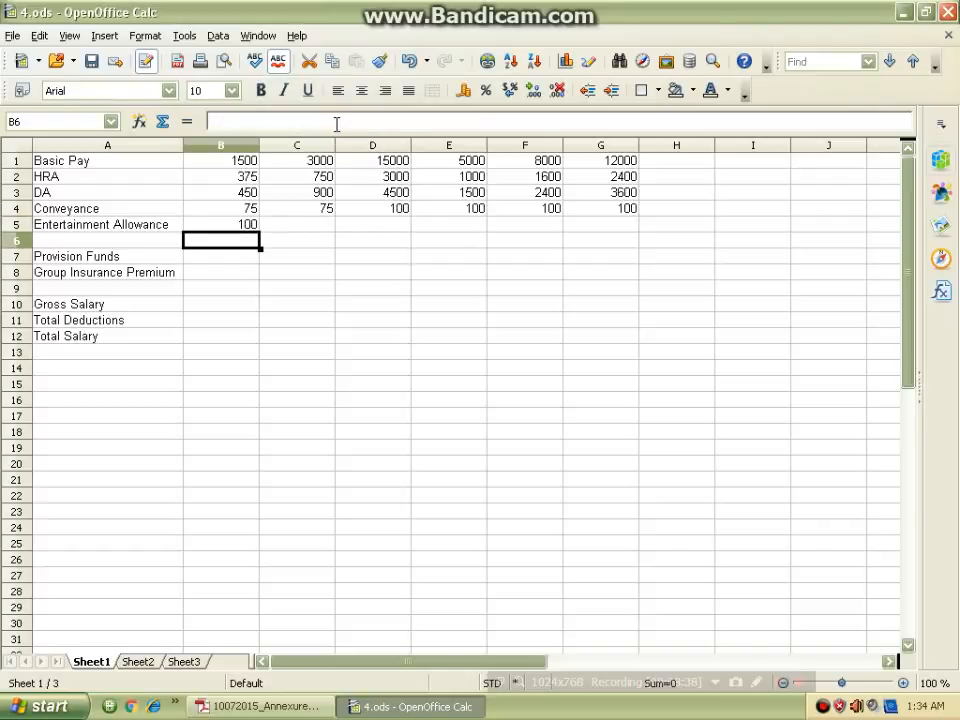
left_click(191, 222)
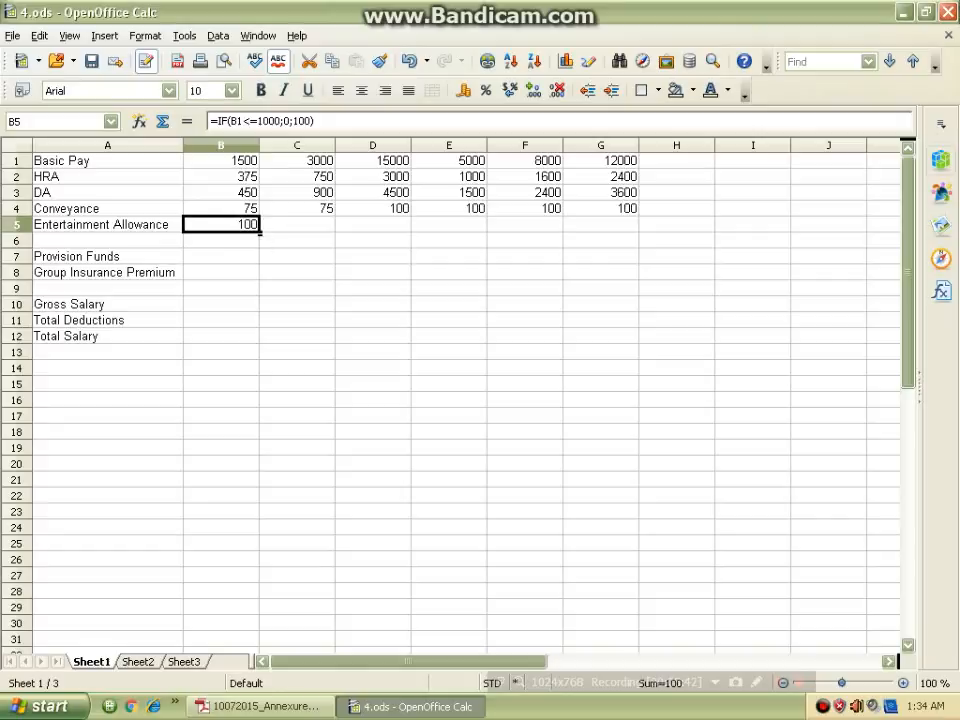
left_click_drag(259, 229, 615, 233)
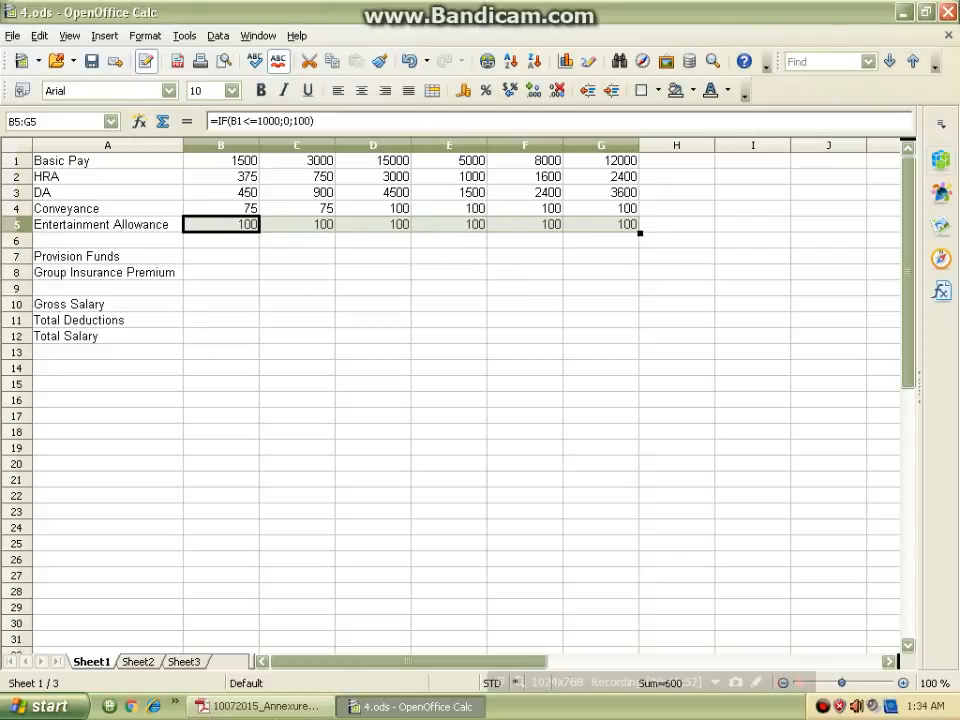
- Switch to the Adobe Reader PDF and read question 4's deduction rules and salary calculation formulas
left_click(256, 706)
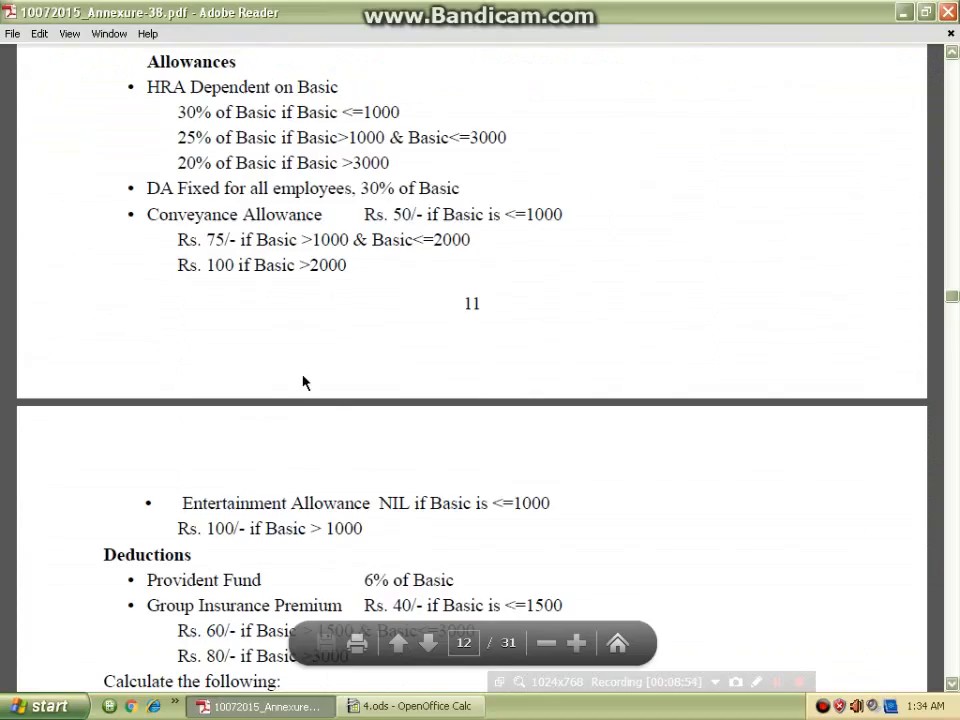
left_click(302, 368)
left_click(270, 502)
scroll(272, 502, "down", 5)
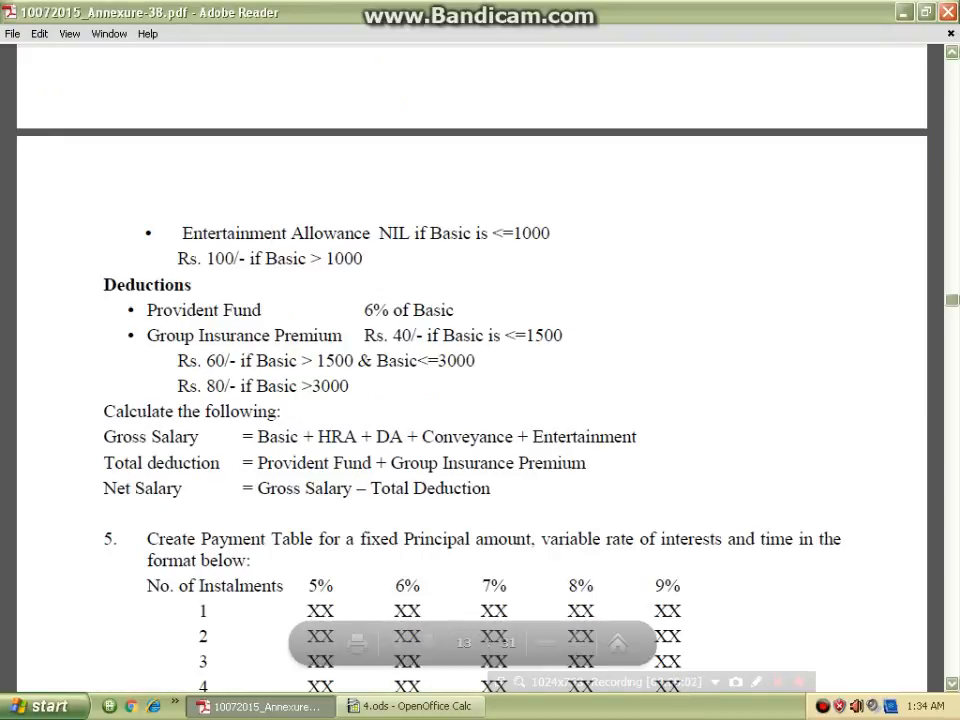
- Switch to OpenOffice Calc and enter =0.06*B1 in B7 for Provision Funds
left_click(420, 706)
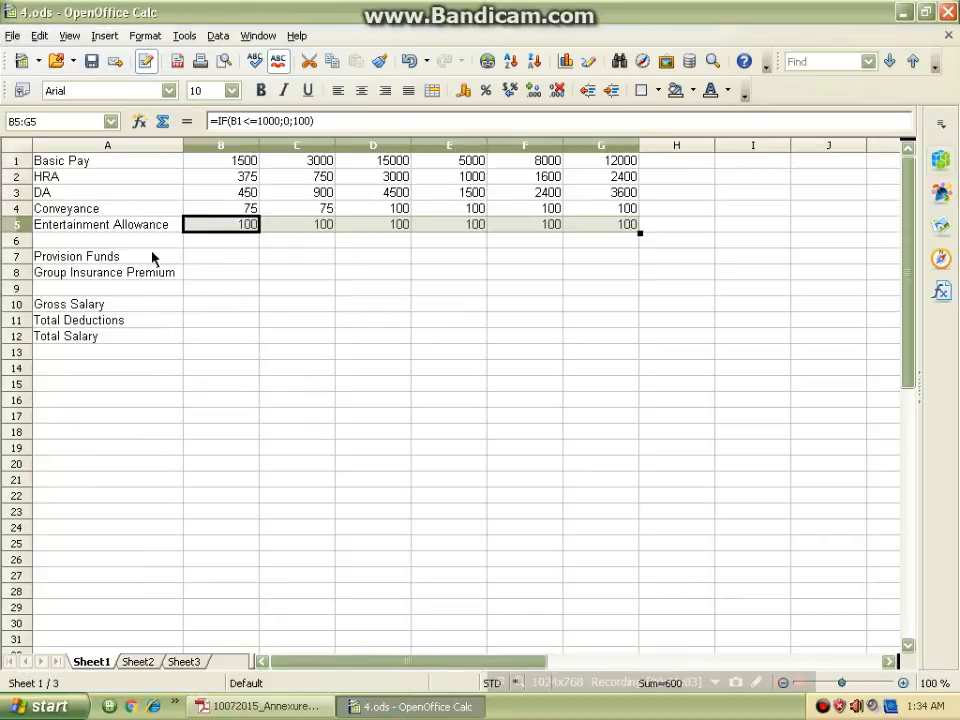
left_click(214, 257)
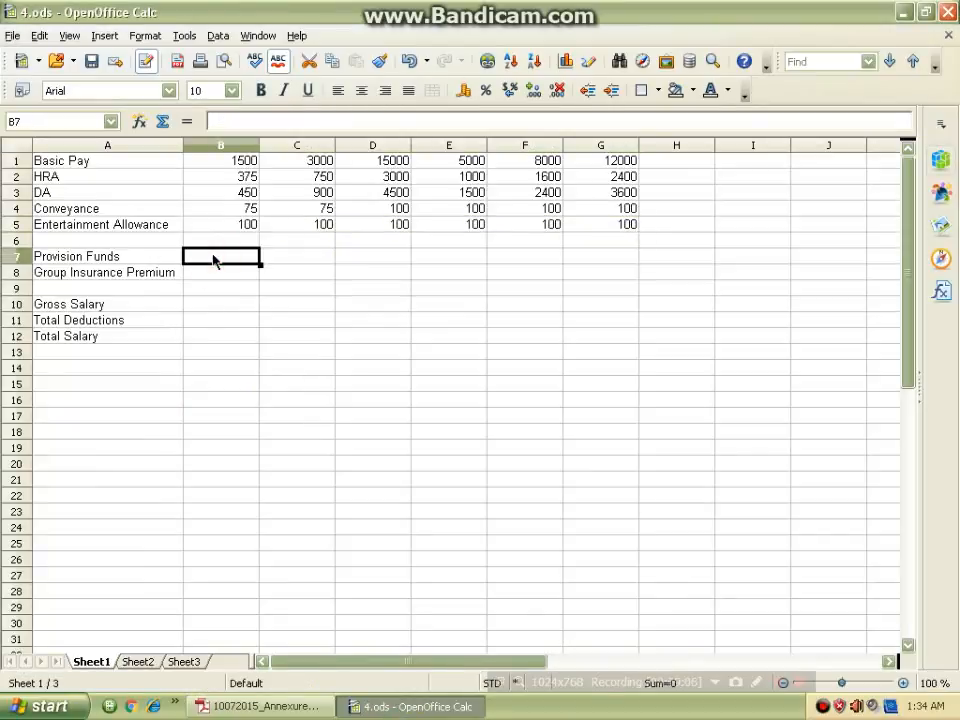
type("0.6")
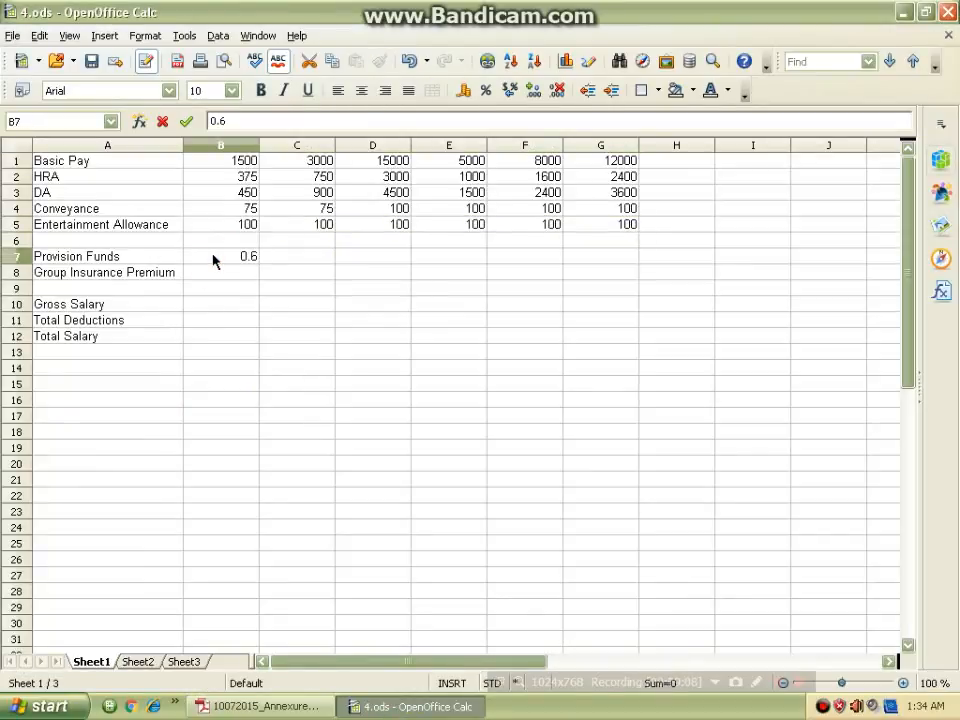
key("BackSpace")
key("BackSpace")
key("BackSpace")
type("=0.68")
key("BackSpace")
type("*")
key("BackSpace")
key("BackSpace")
type("06*B1")
key("Return")
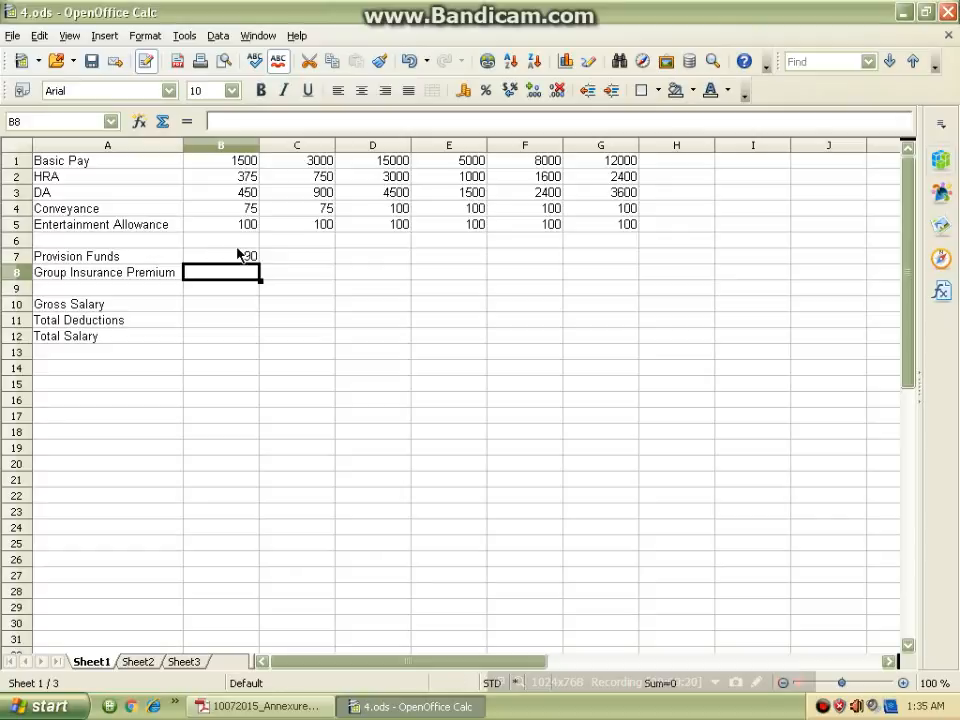
- Copy the Provision Funds formula in B7 across through G7, and check the copied formulas in C7 and D7
left_click(240, 246)
left_click(244, 258)
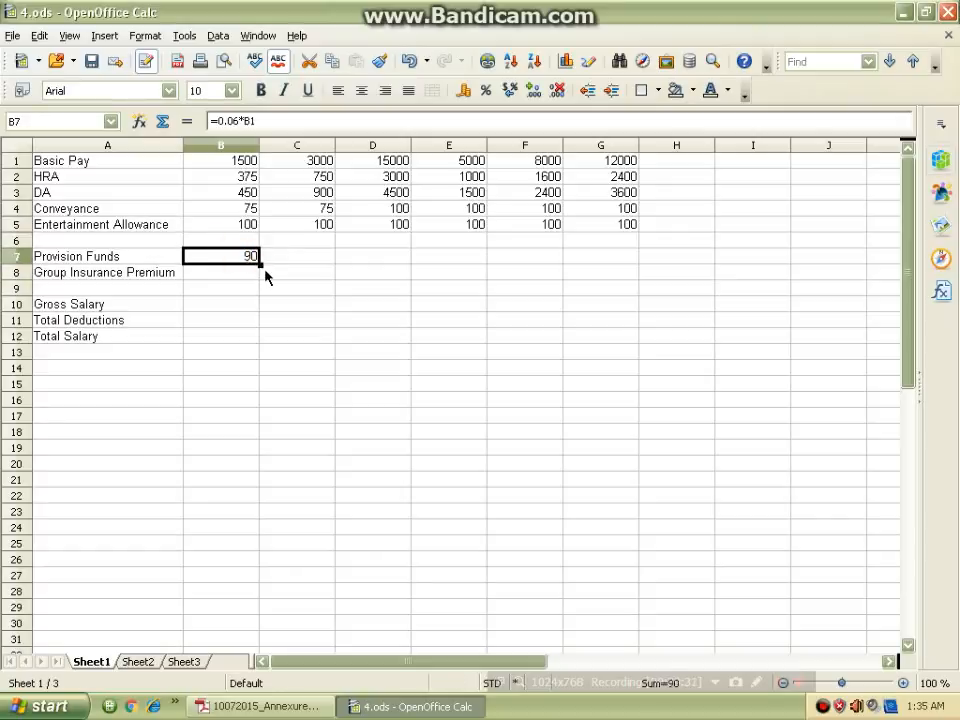
left_click_drag(261, 264, 600, 279)
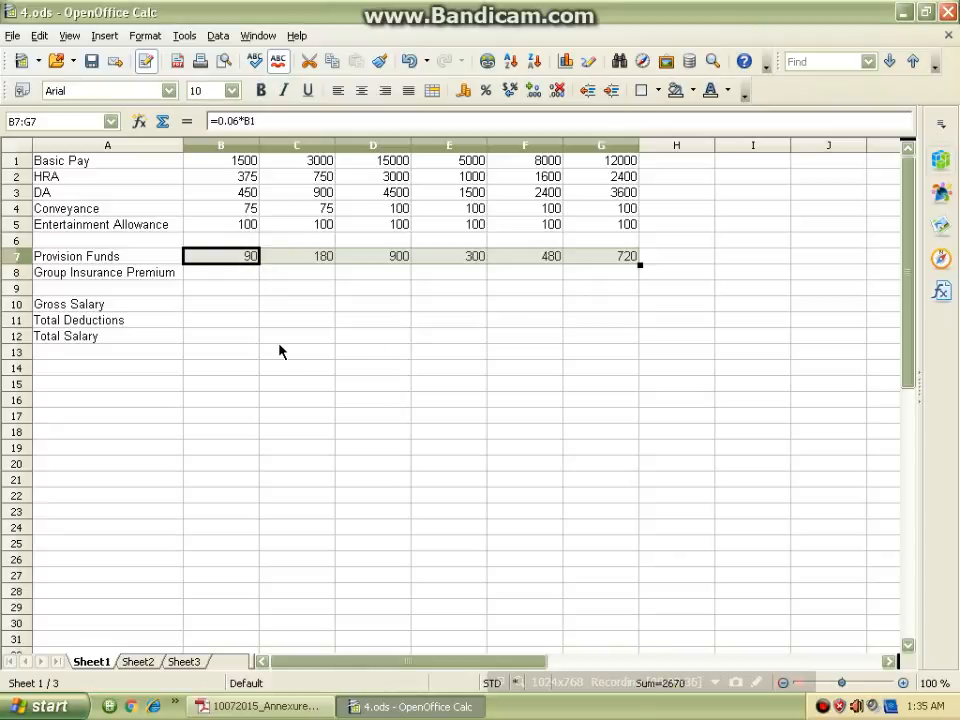
left_click(298, 257)
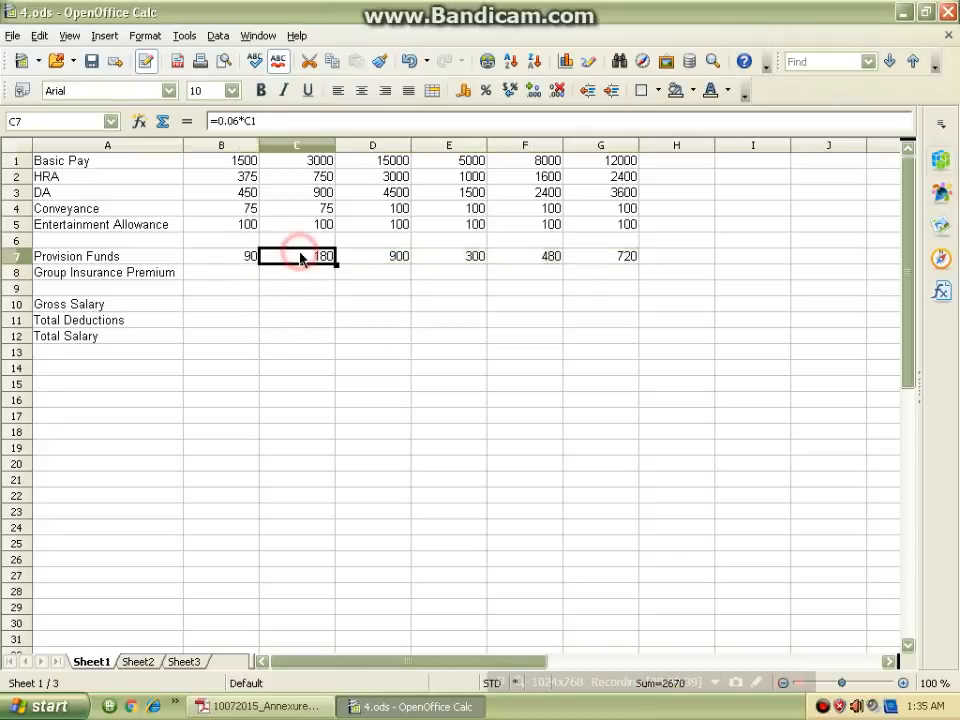
left_click(375, 262)
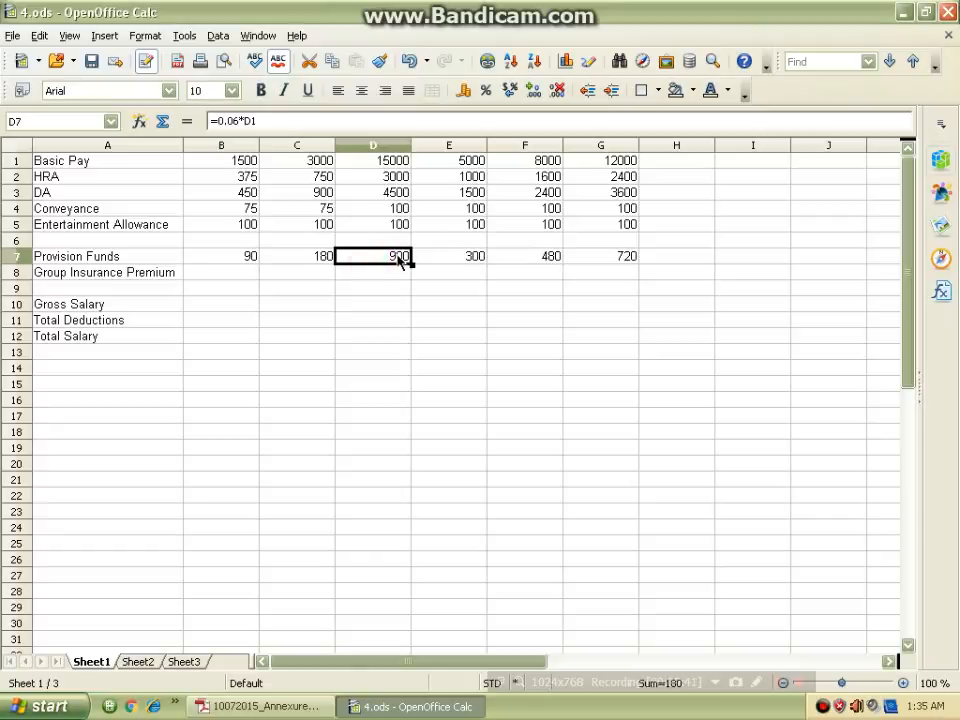
- Check the Group Insurance Premium rules in the Adobe Reader PDF, and start an IF formula in B8 in OpenOffice Calc
left_click(248, 274)
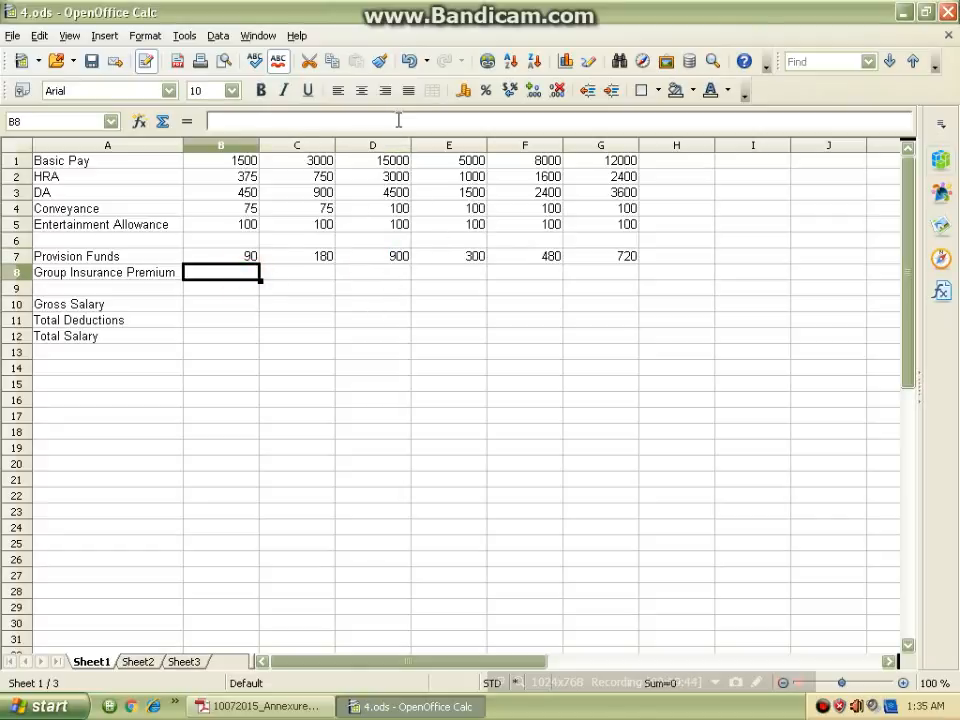
left_click(272, 707)
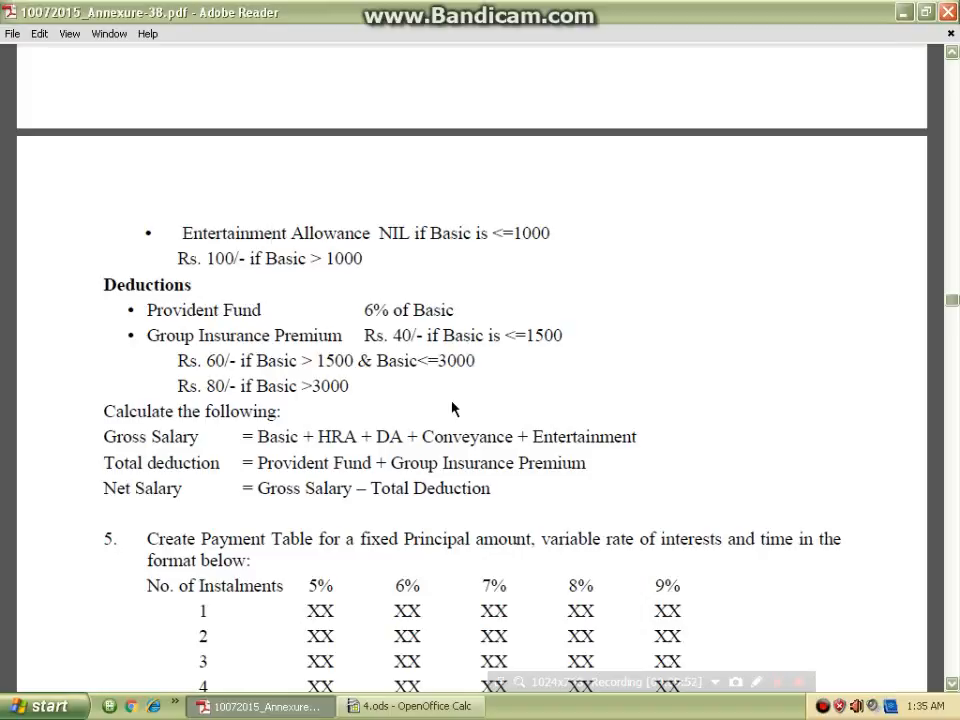
left_click(410, 706)
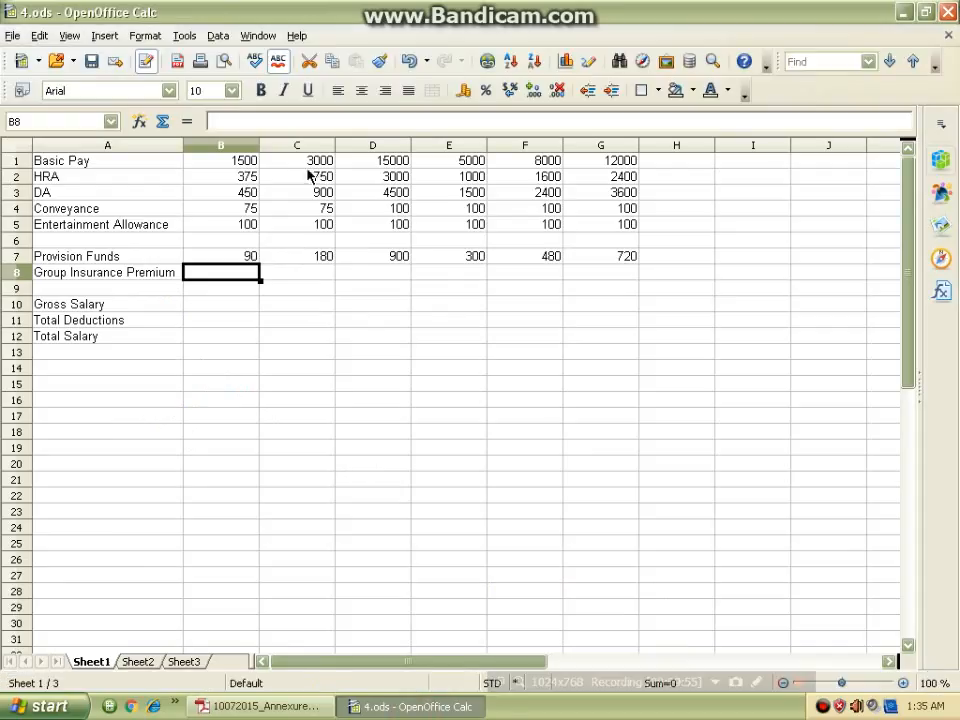
left_click(324, 121)
type("=")
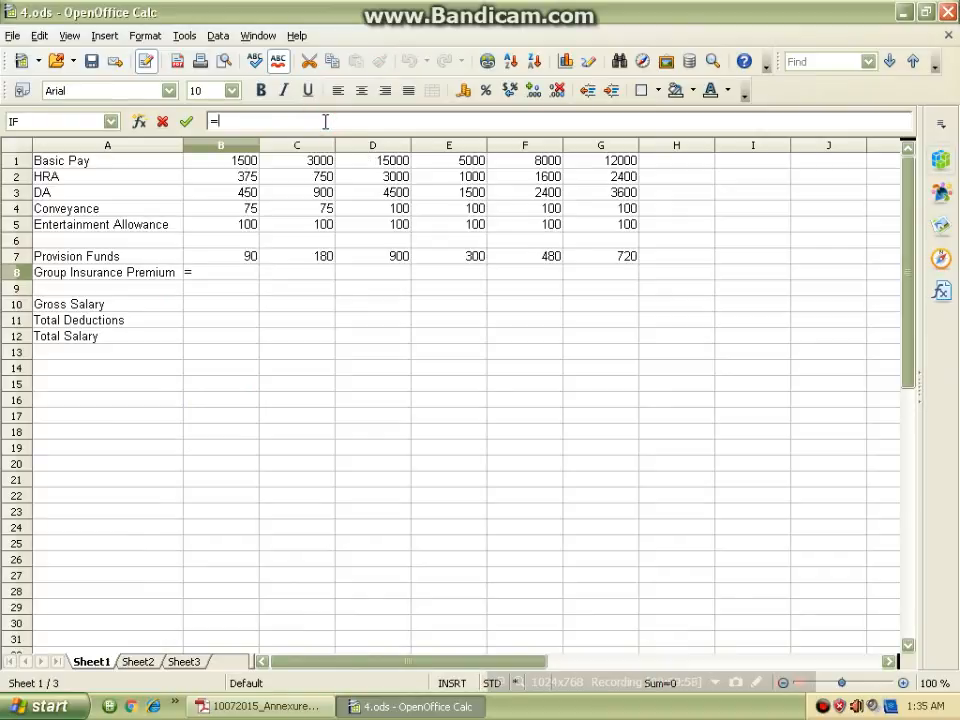
type("IF(")
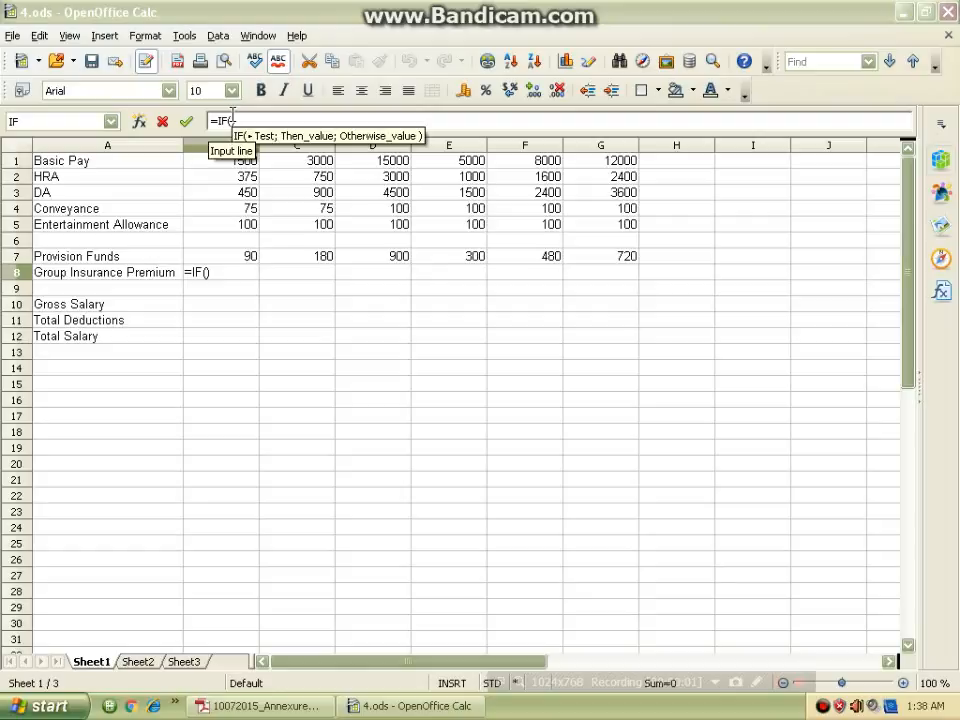
left_click(228, 121)
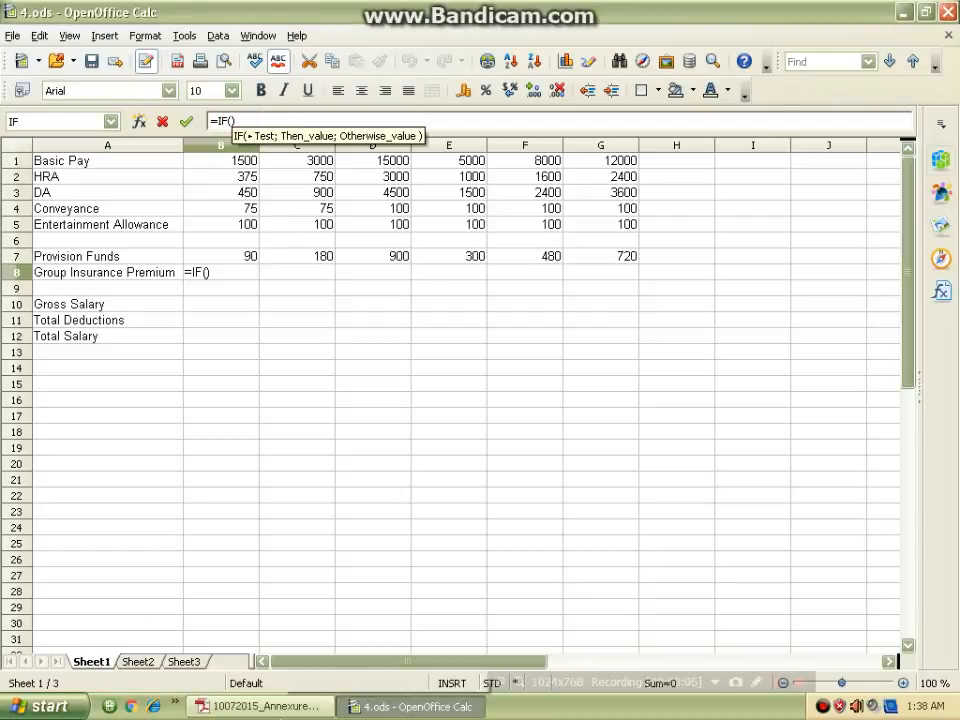
- Recheck the lowest premium tier in the Adobe Reader PDF, and give B8's IF in OpenOffice Calc the test B1<=1500 and then-value 40
left_click(258, 706)
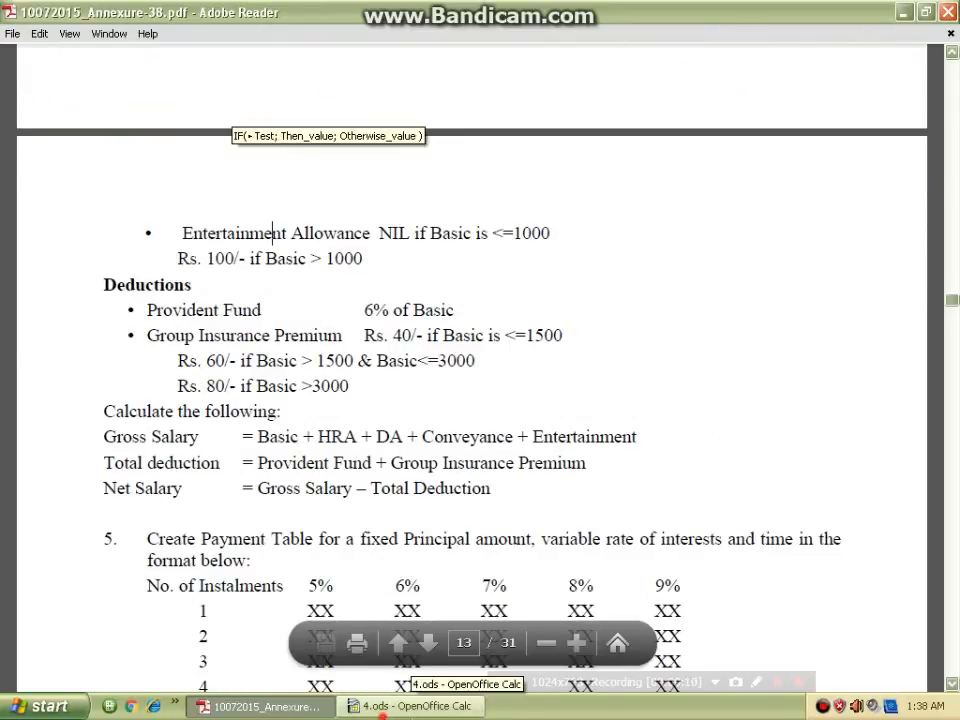
left_click(405, 706)
type("B1<=")
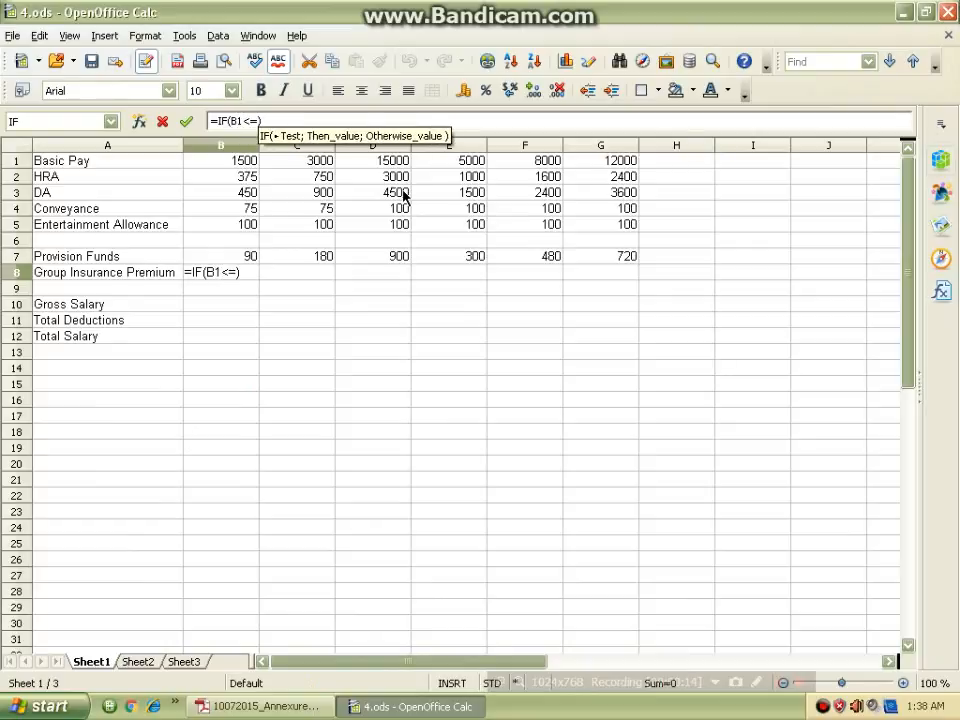
type("1500")
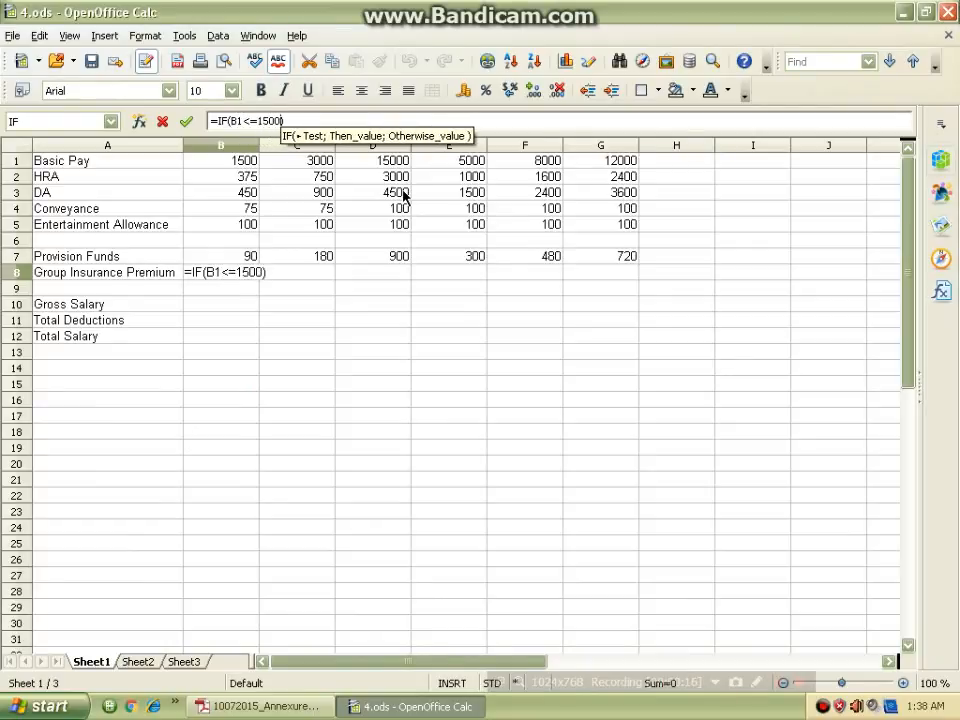
type(";")
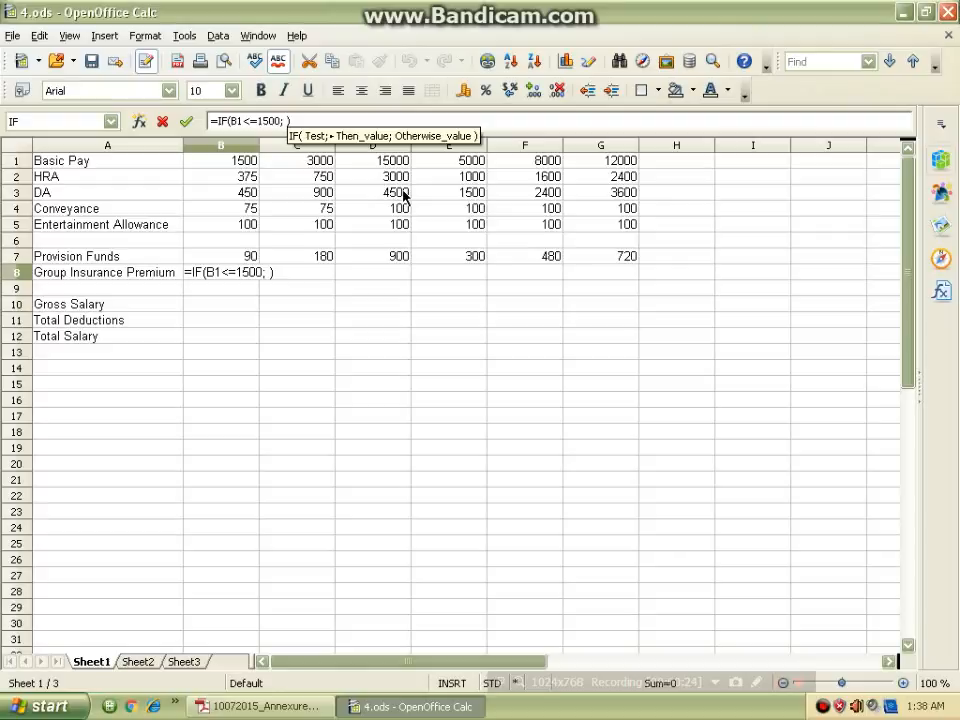
type("40")
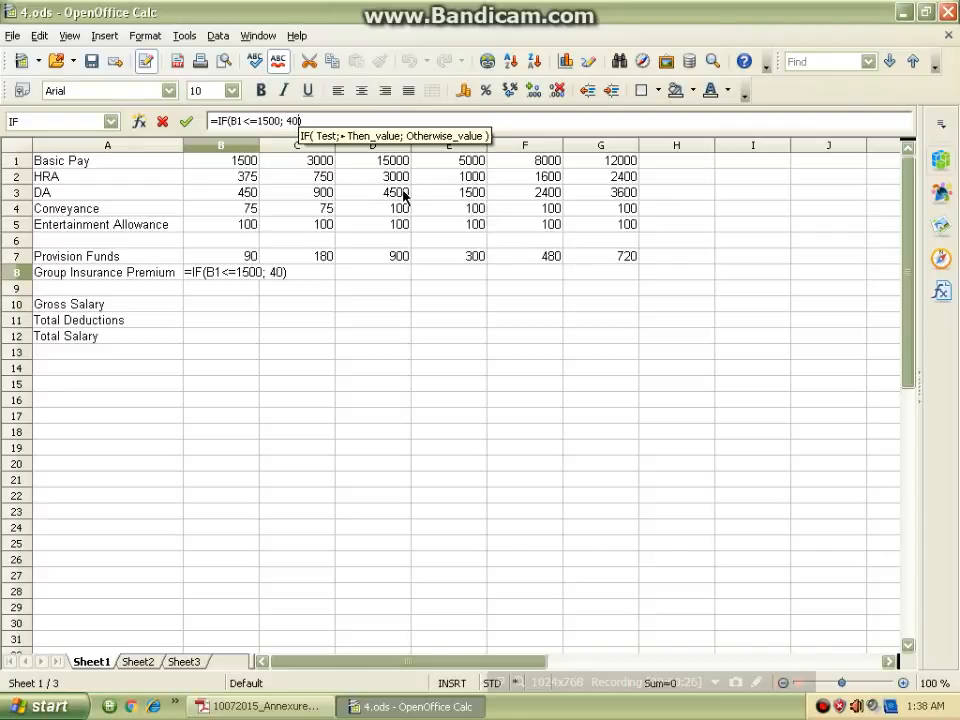
- Nest a second IF with the test B1<=3000 as B8's otherwise-value, rechecking the limit in the Adobe Reader PDF before returning to OpenOffice Calc
type(";")
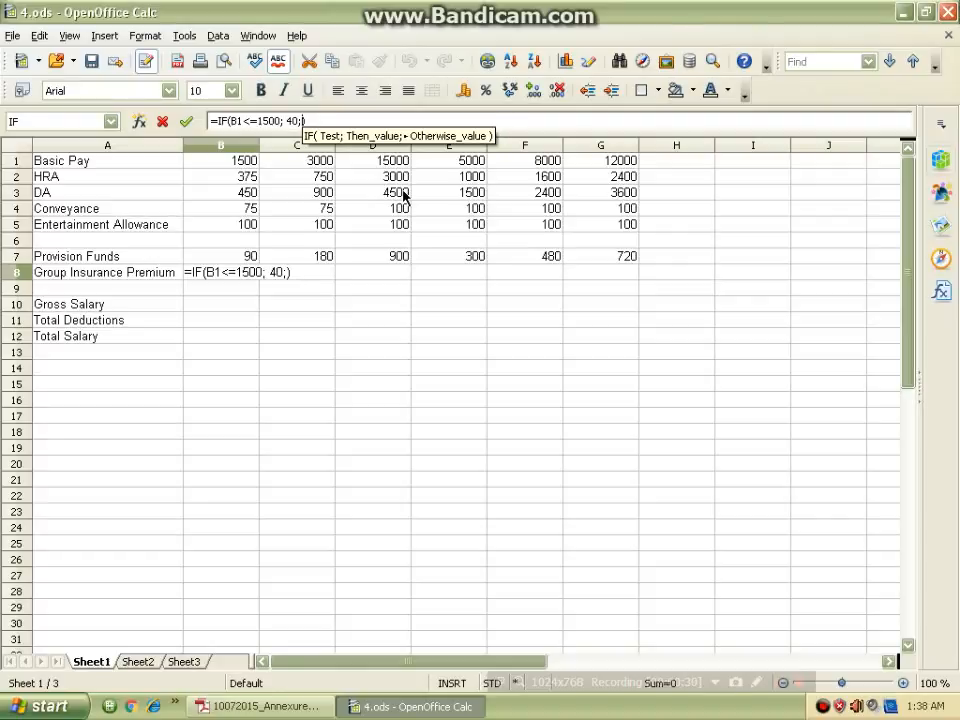
type("IF(")
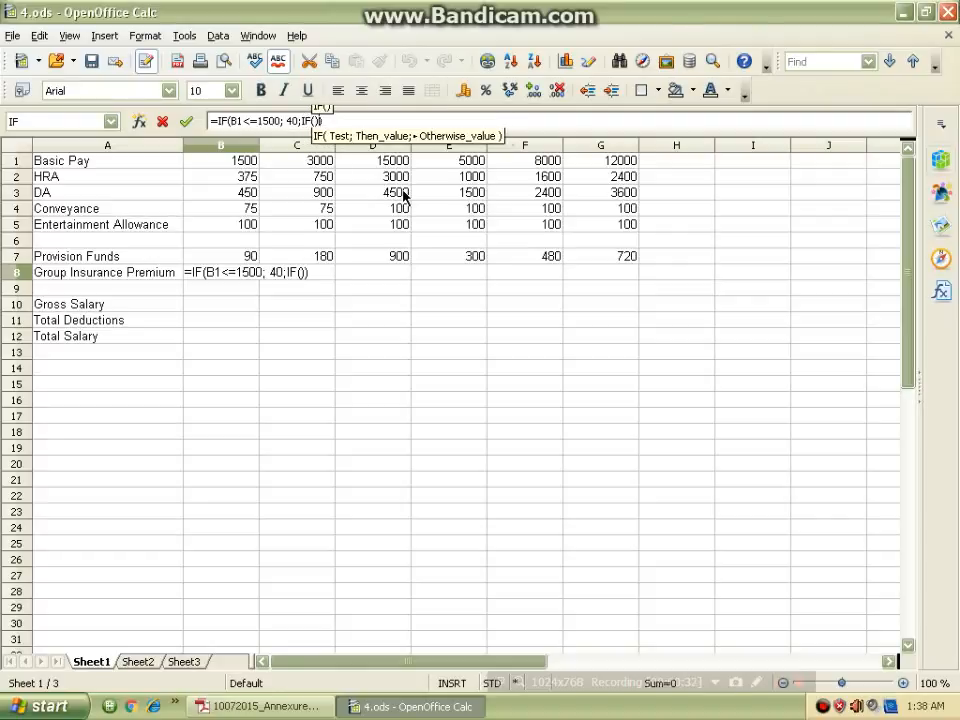
type("B1")
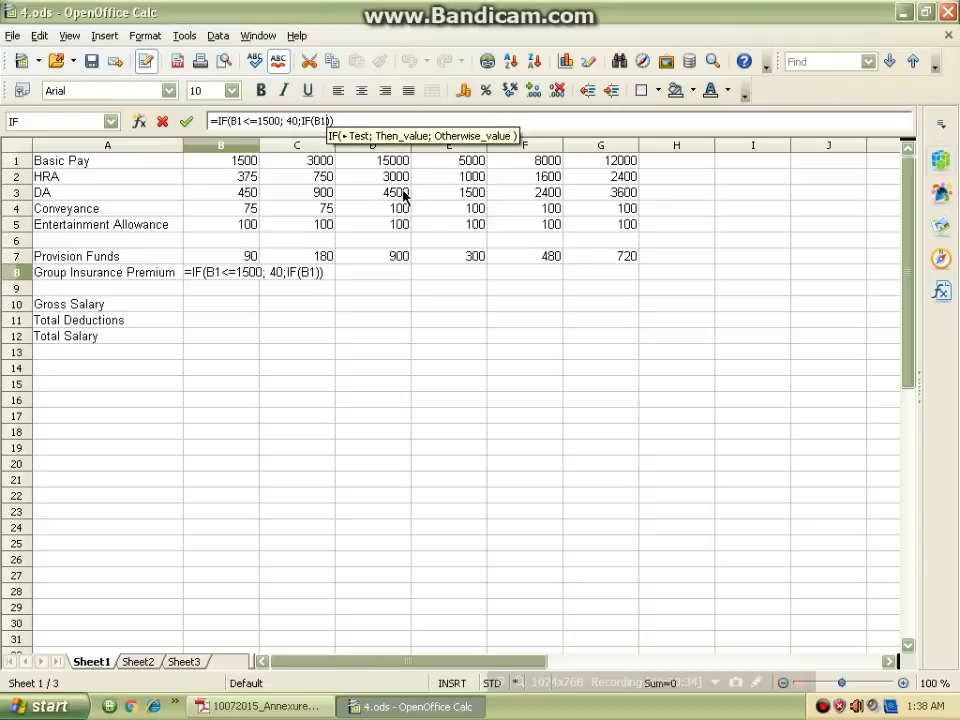
type(">")
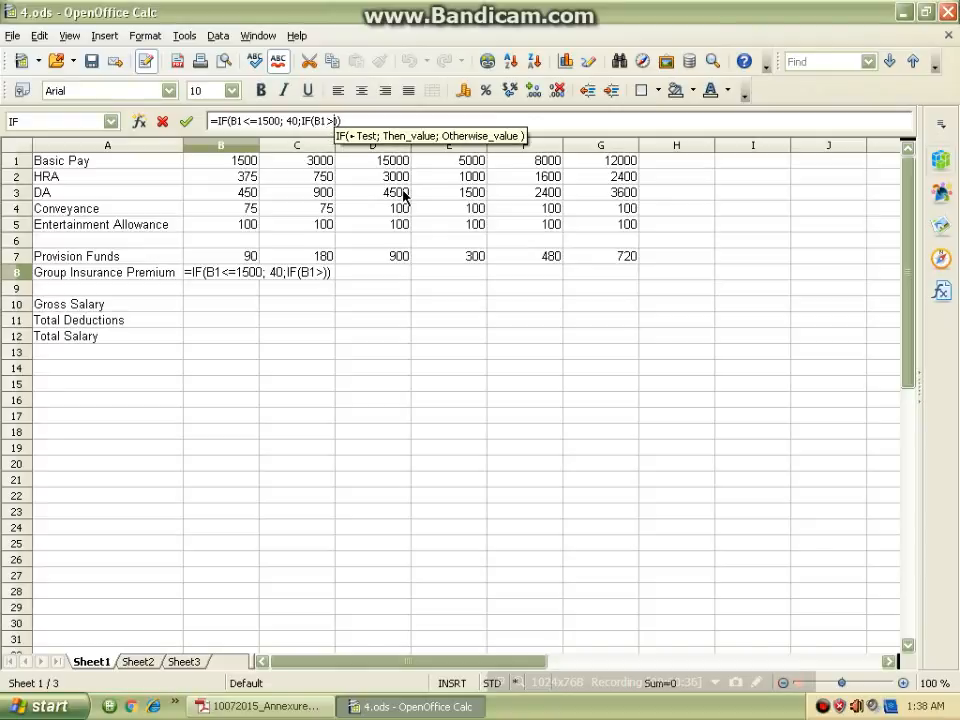
key("BackSpace")
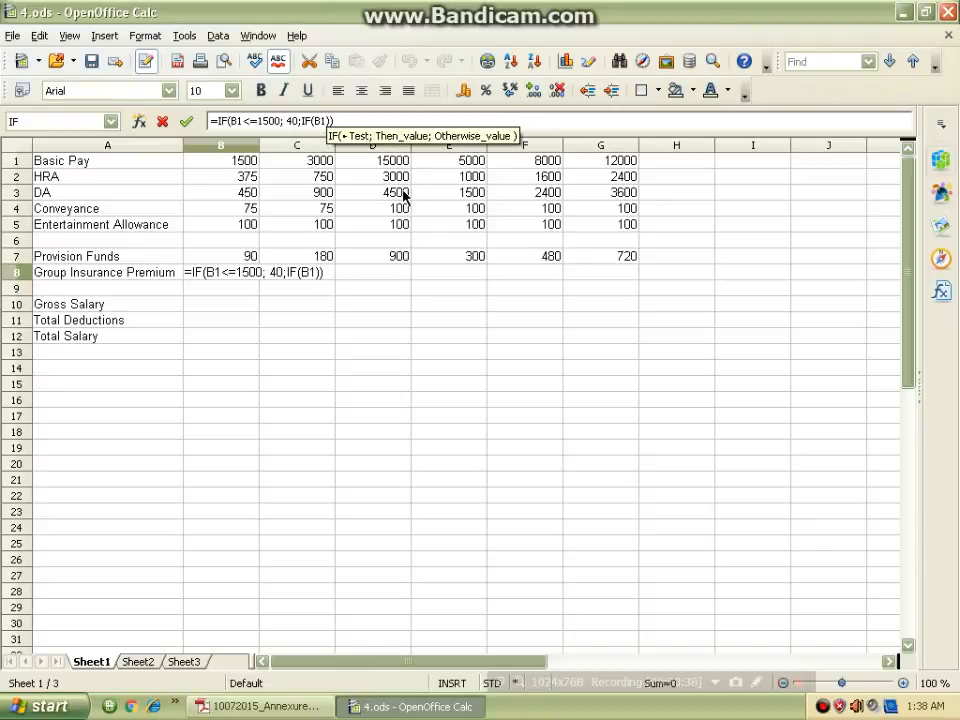
type("<=")
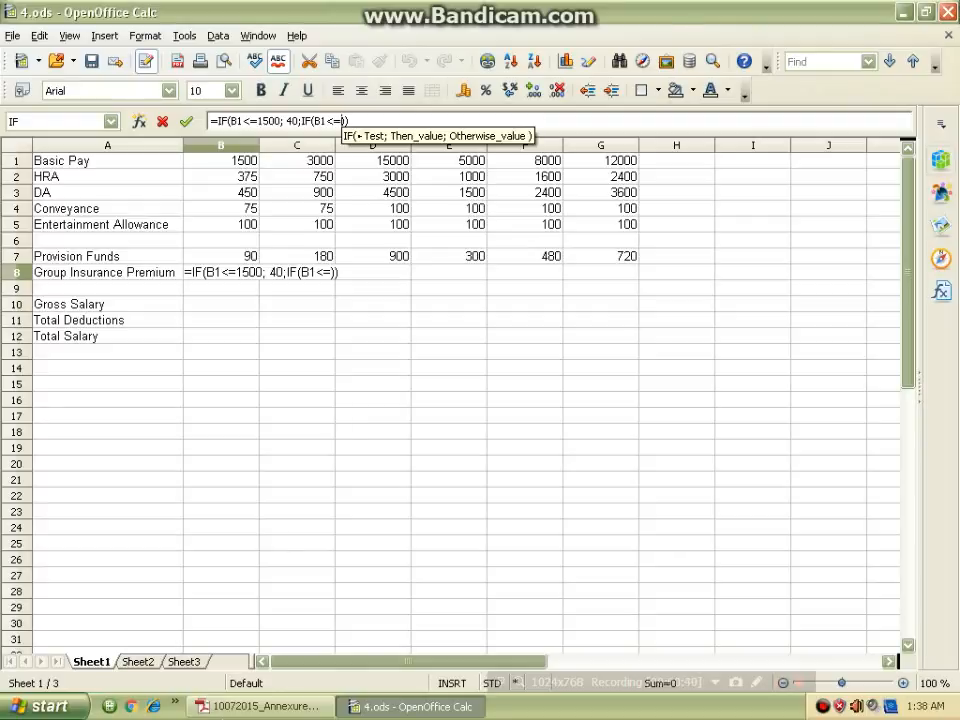
left_click(266, 706)
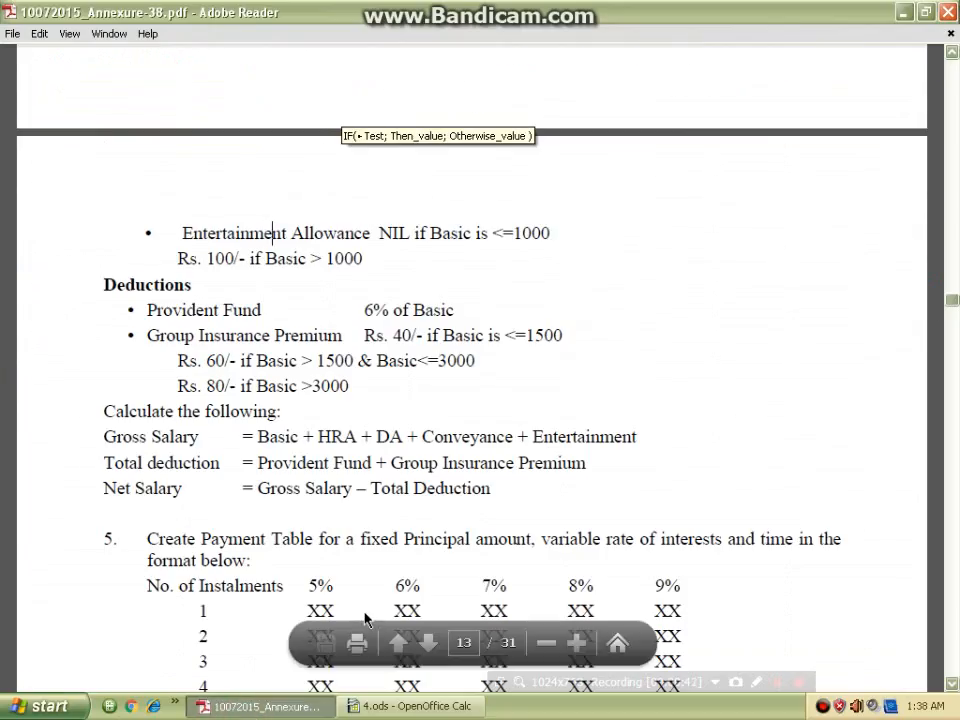
left_click(420, 706)
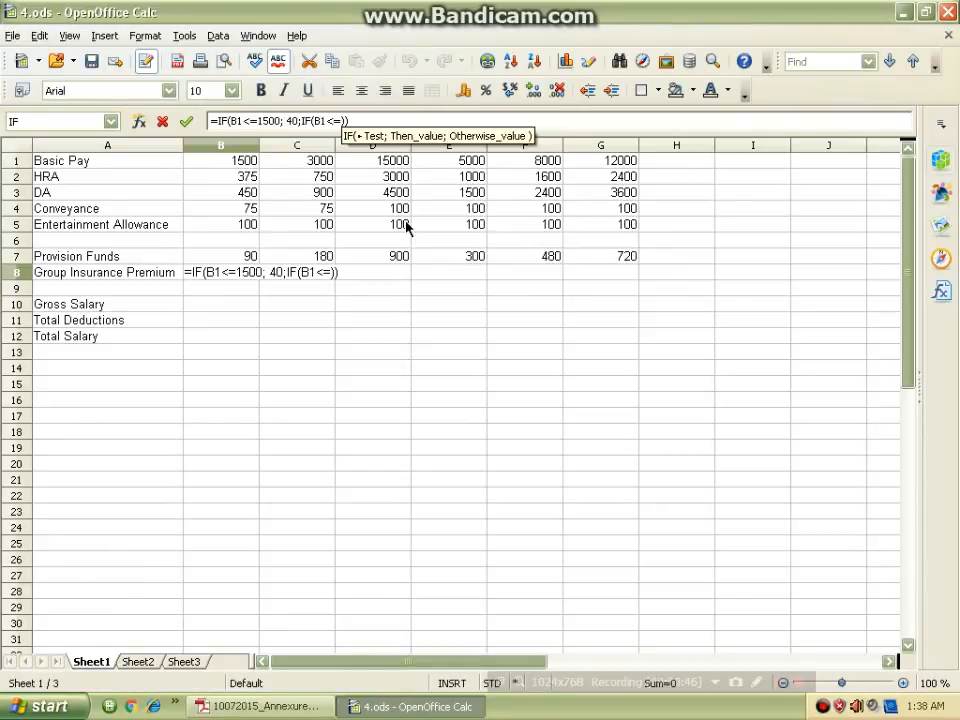
type("3000")
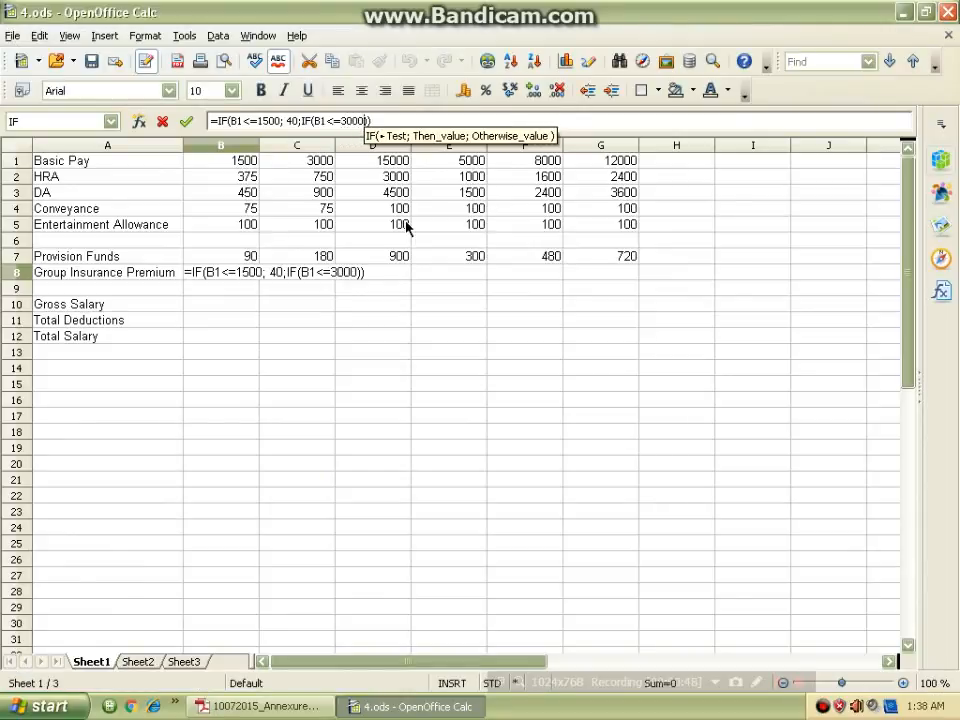
- Complete B8's nested IF with then-value 60 and otherwise-value 80, and enter the formula
type(";")
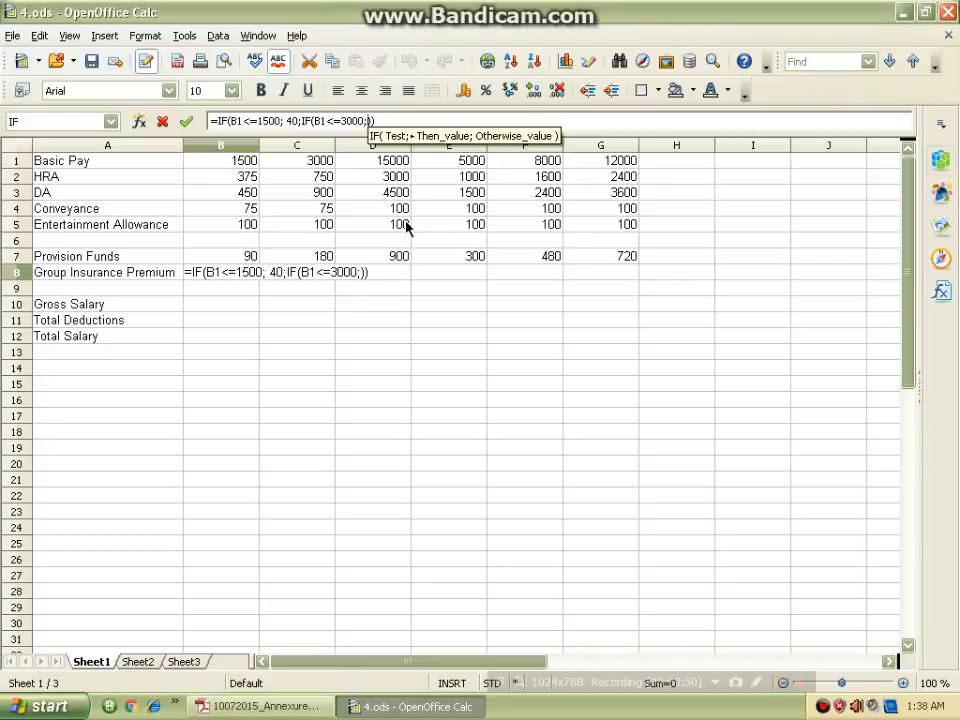
type("60;")
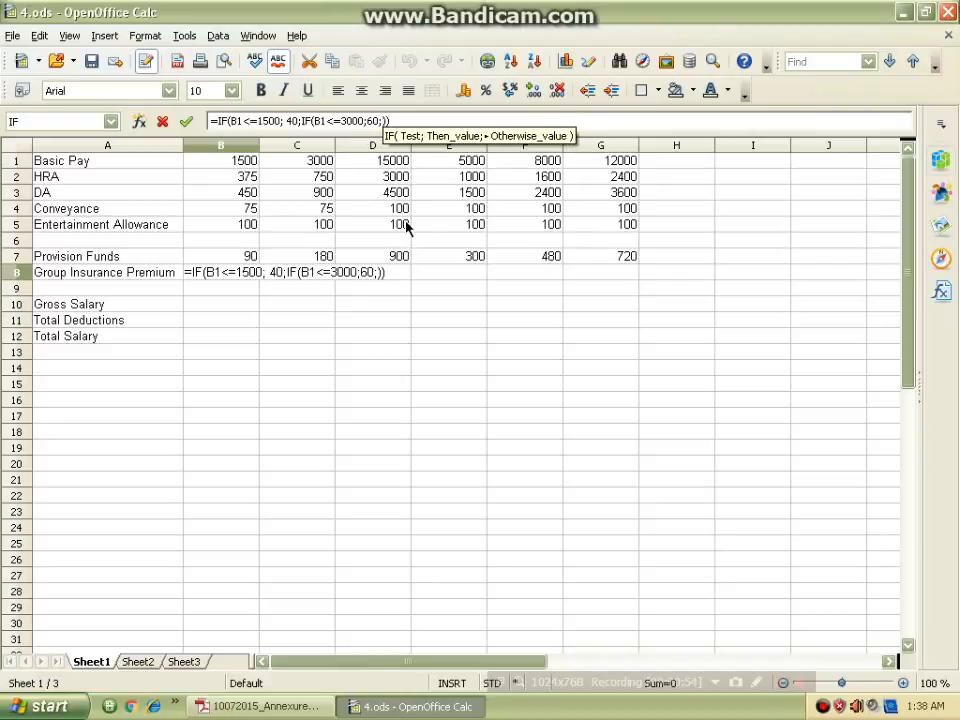
type("80")
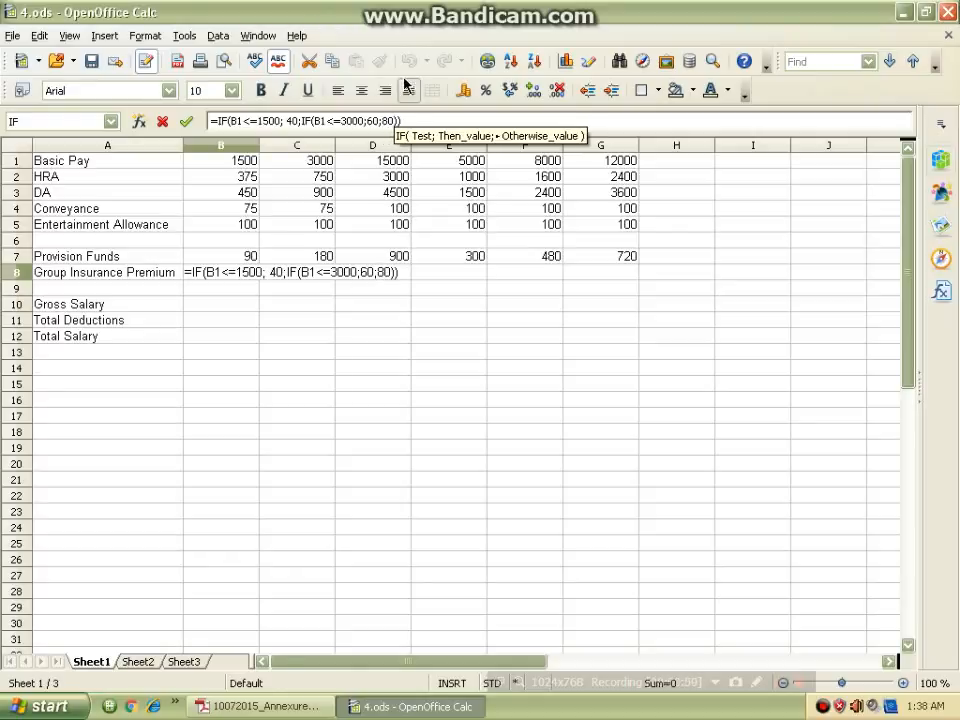
type(")")
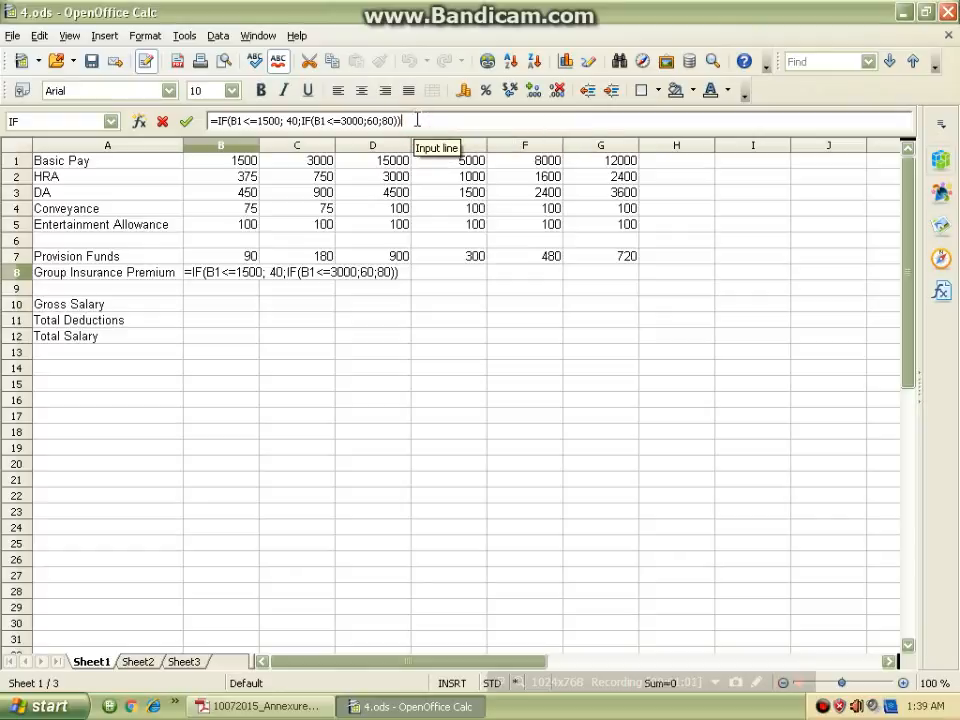
key("Return")
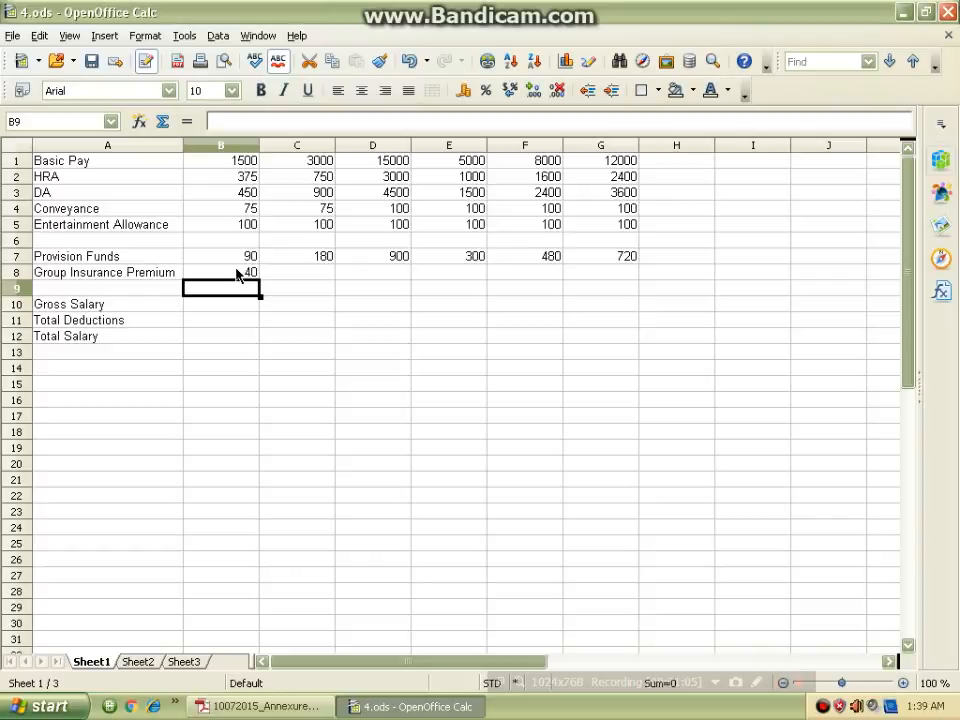
- Copy the Group Insurance Premium formula in B8 across through G8
left_click(252, 276)
left_click_drag(259, 282, 610, 274)
left_click_drag(646, 311, 640, 300)
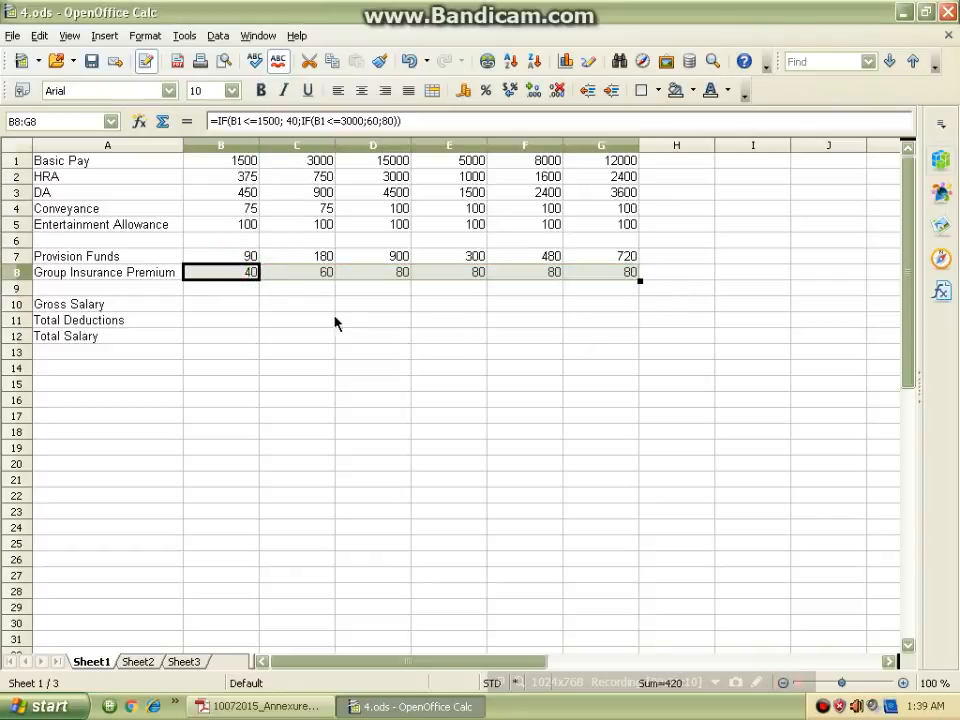
- Check the Gross Salary formula in the Adobe Reader PDF, and enter =SUM(B1:B5) in B10 in OpenOffice Calc
left_click(208, 303)
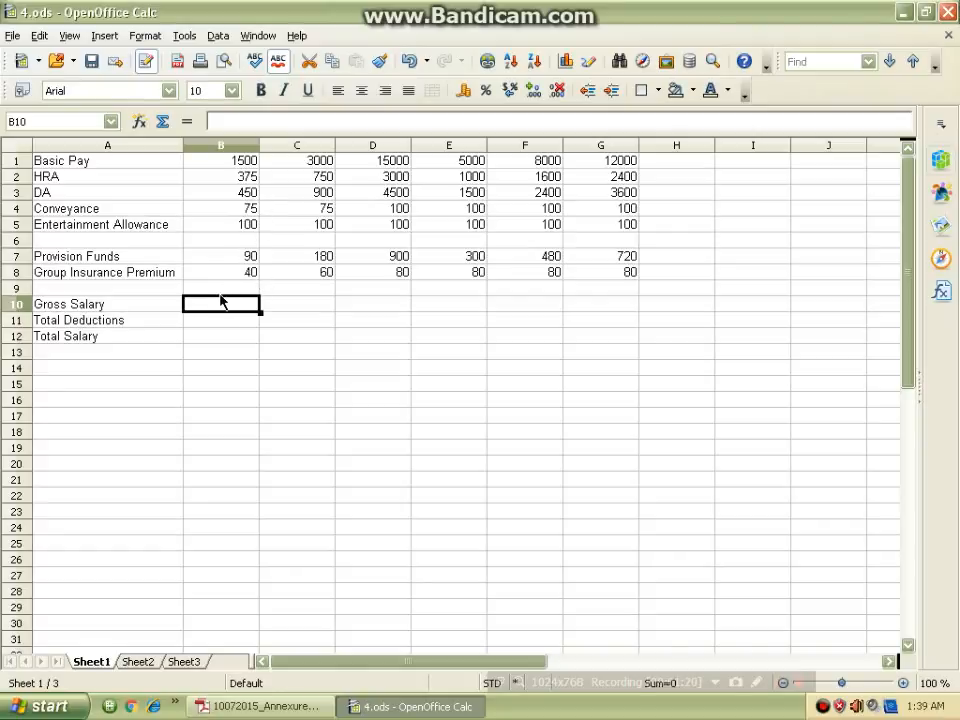
left_click(243, 712)
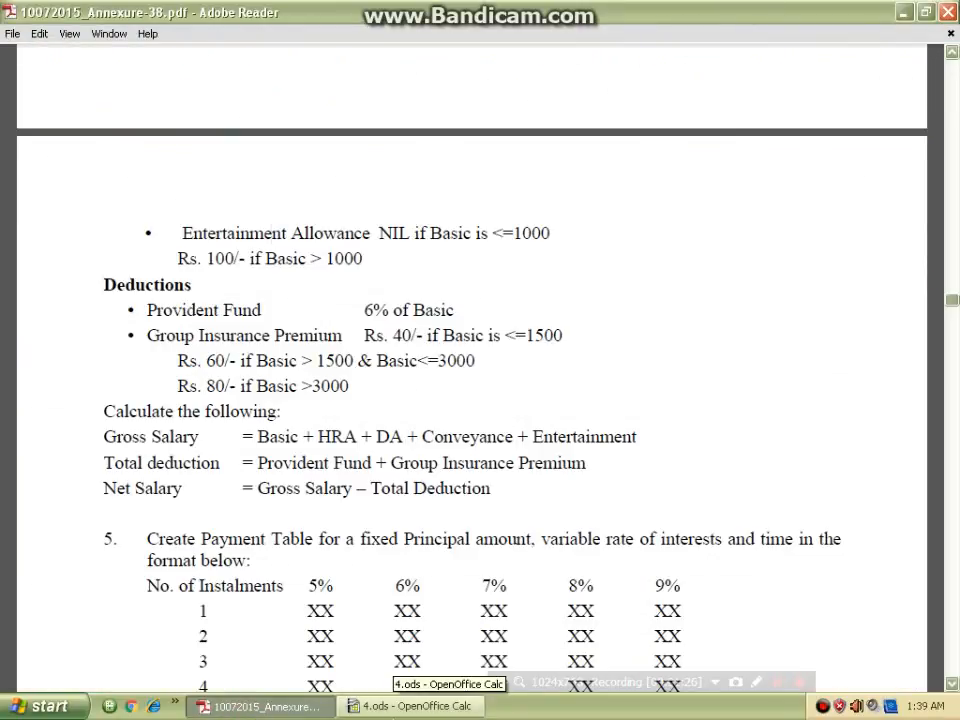
left_click(388, 710)
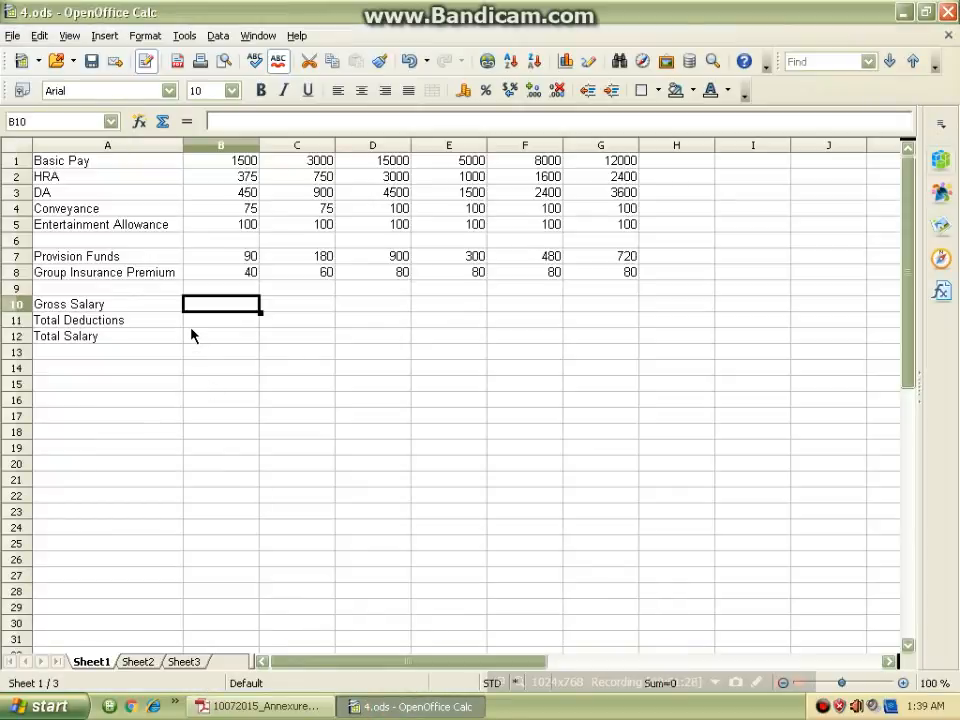
type("=")
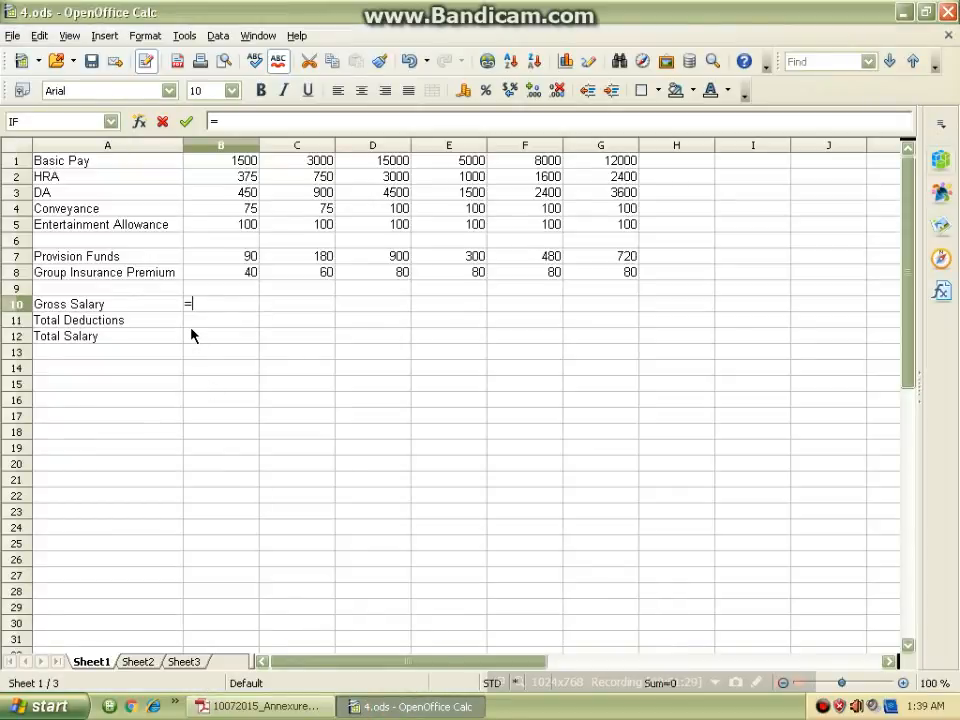
type("SUM()")
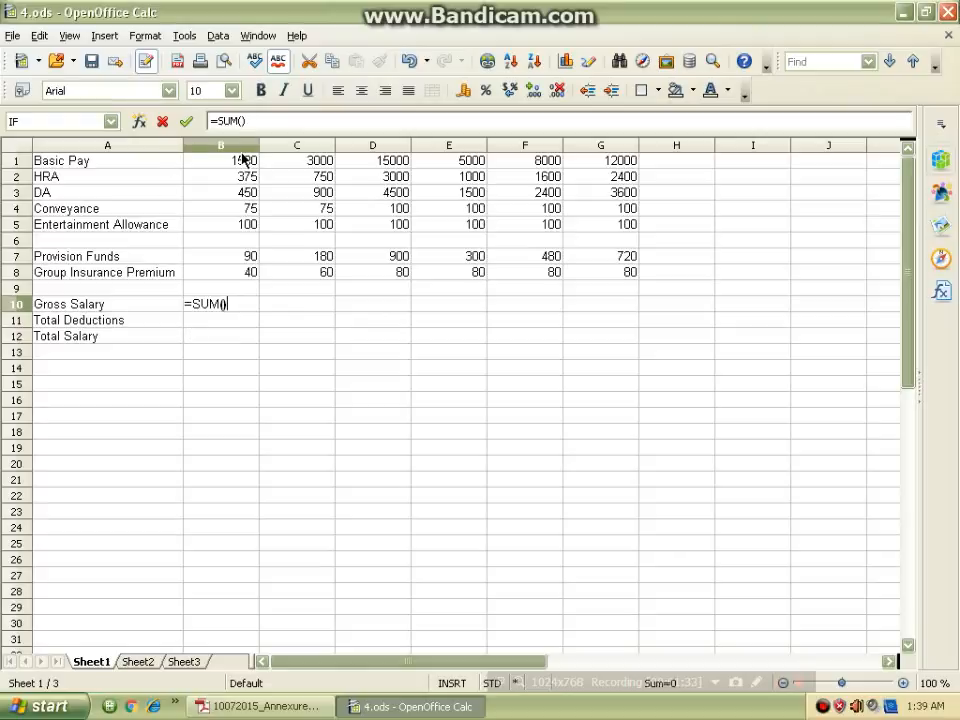
left_click_drag(242, 165, 240, 227)
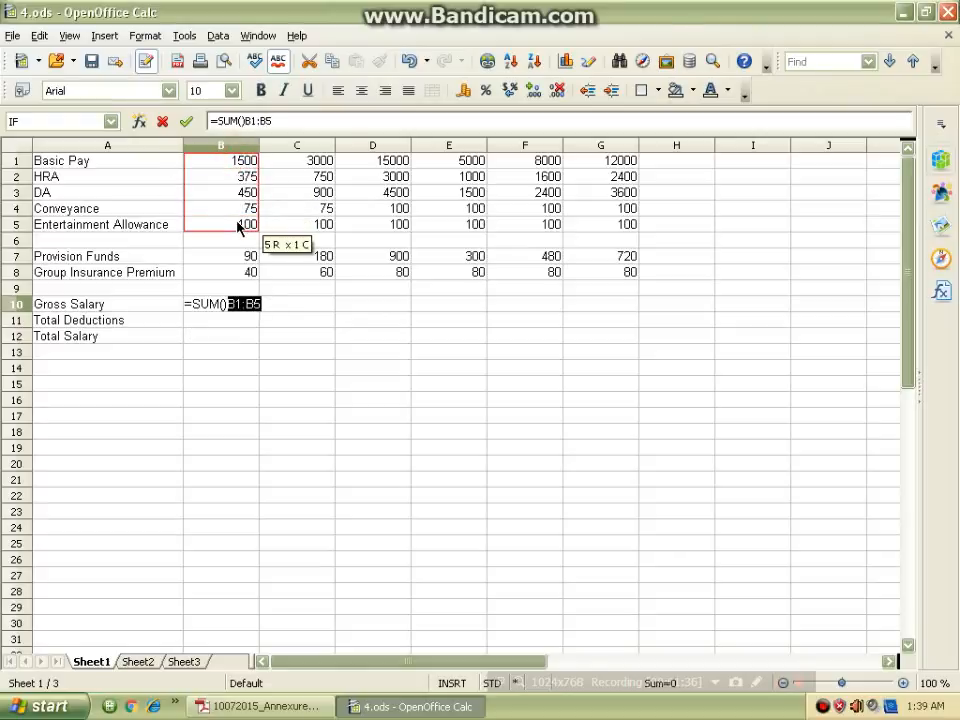
left_click(229, 121)
key("BackSpace")
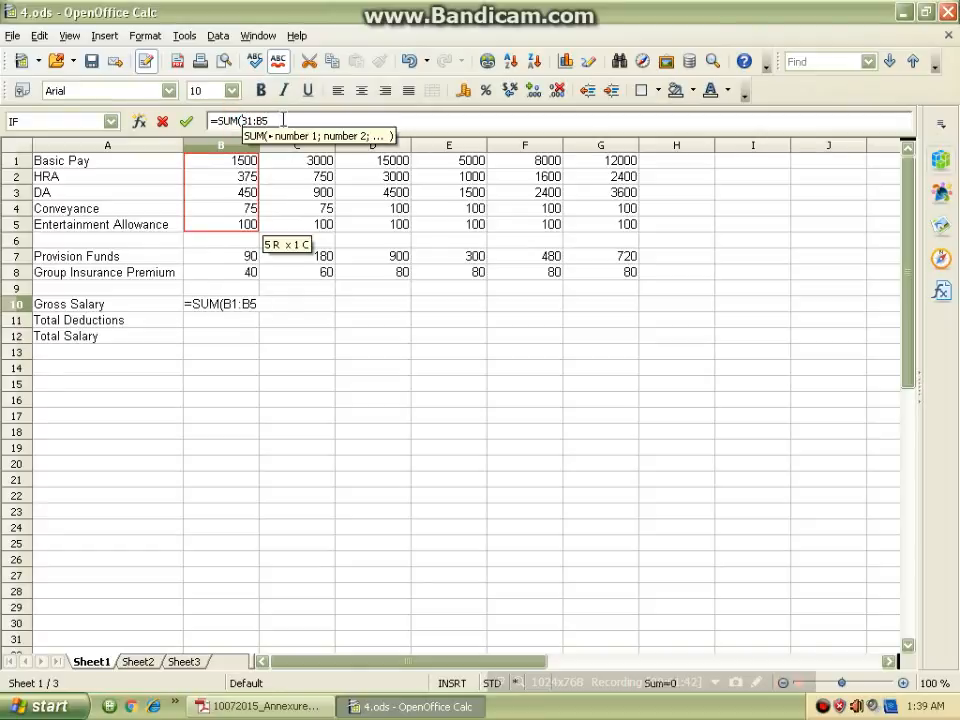
type(")")
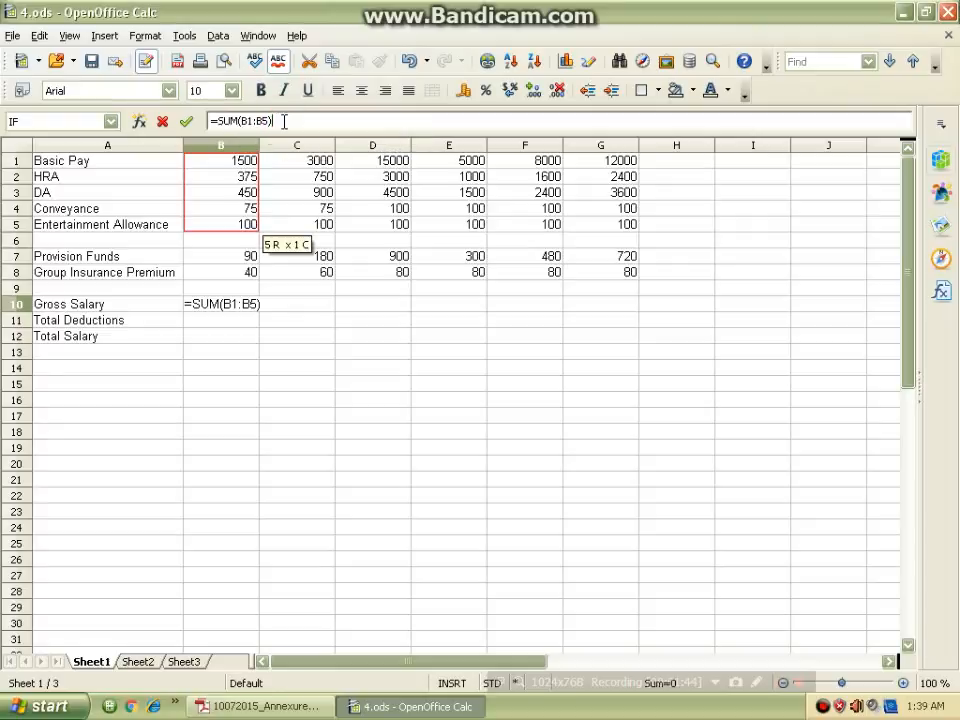
key("Return")
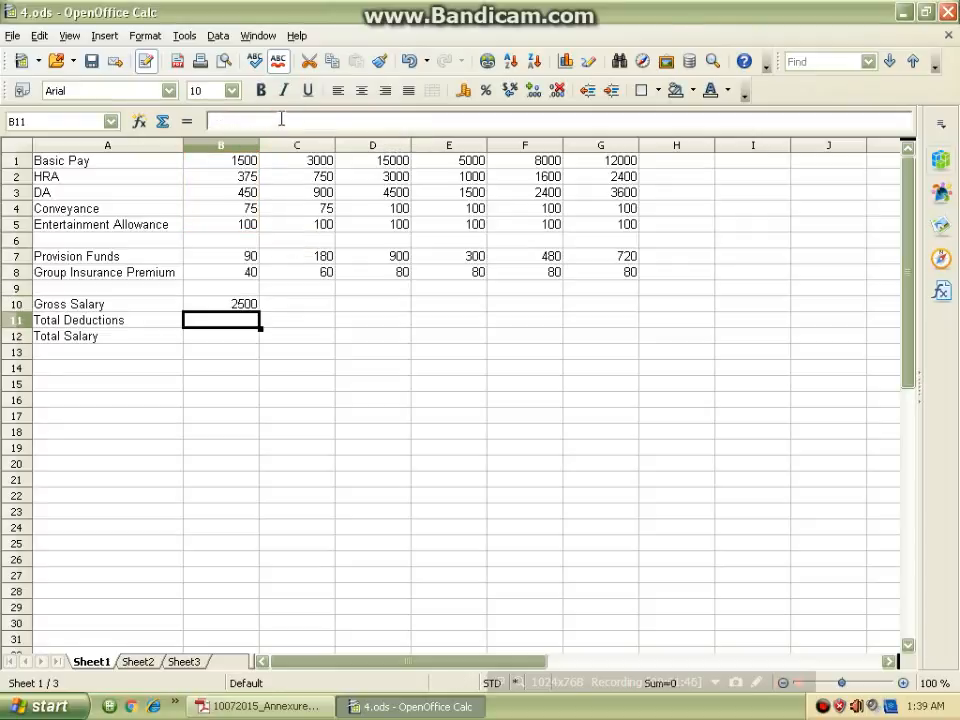
- Copy the Gross Salary formula in B10 across through G10, and check the Total deduction formula in the Adobe Reader PDF before returning to OpenOffice Calc
left_click(256, 306)
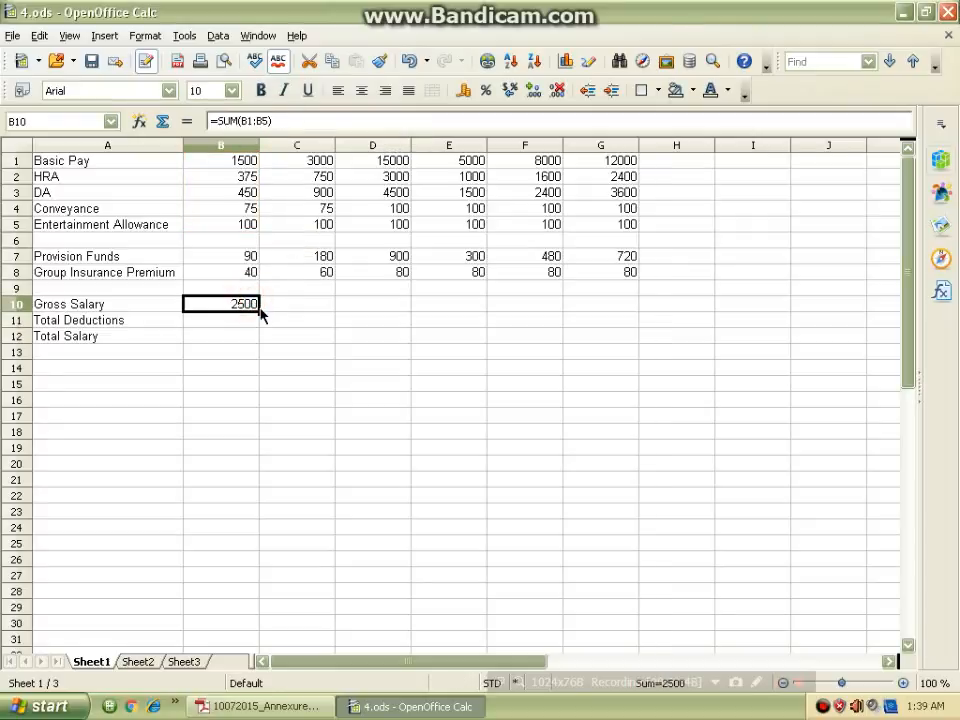
left_click_drag(260, 313, 606, 321)
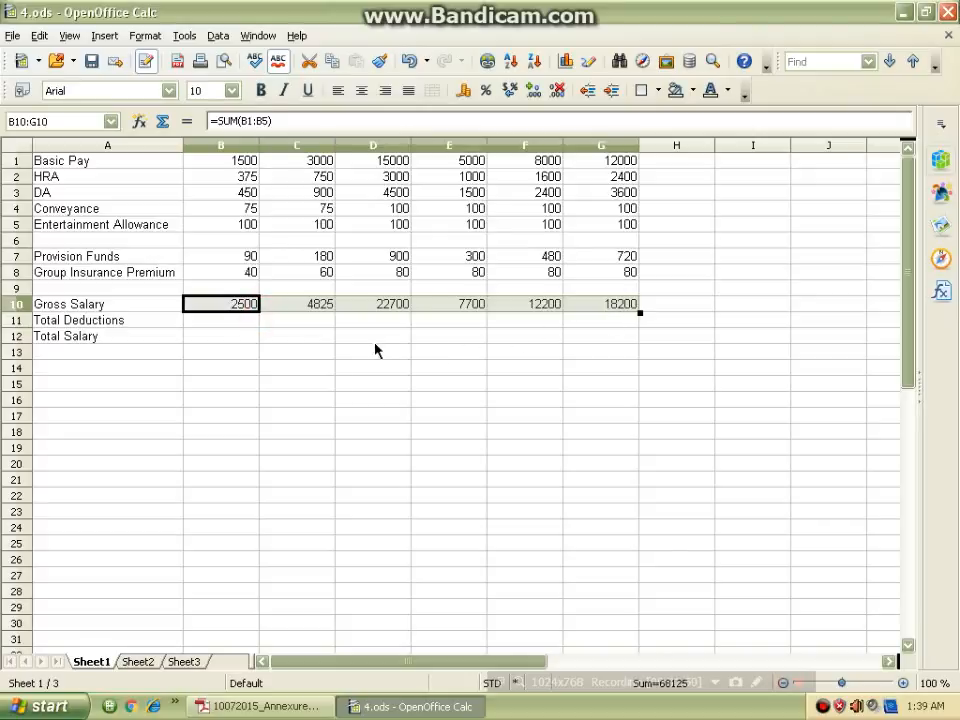
left_click(228, 320)
left_click(257, 706)
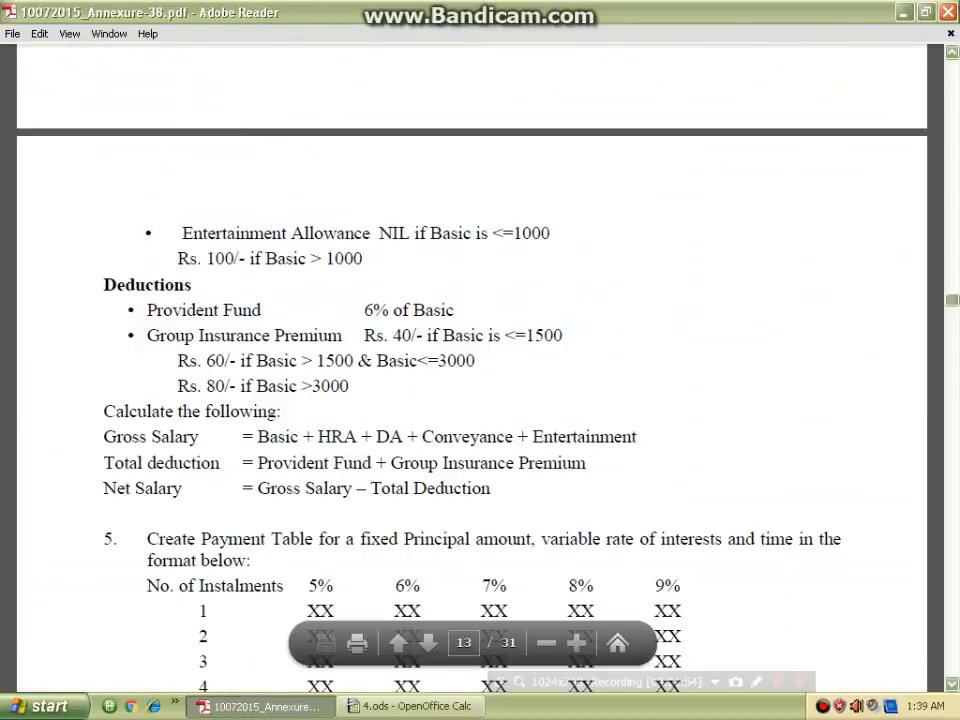
left_click(405, 706)
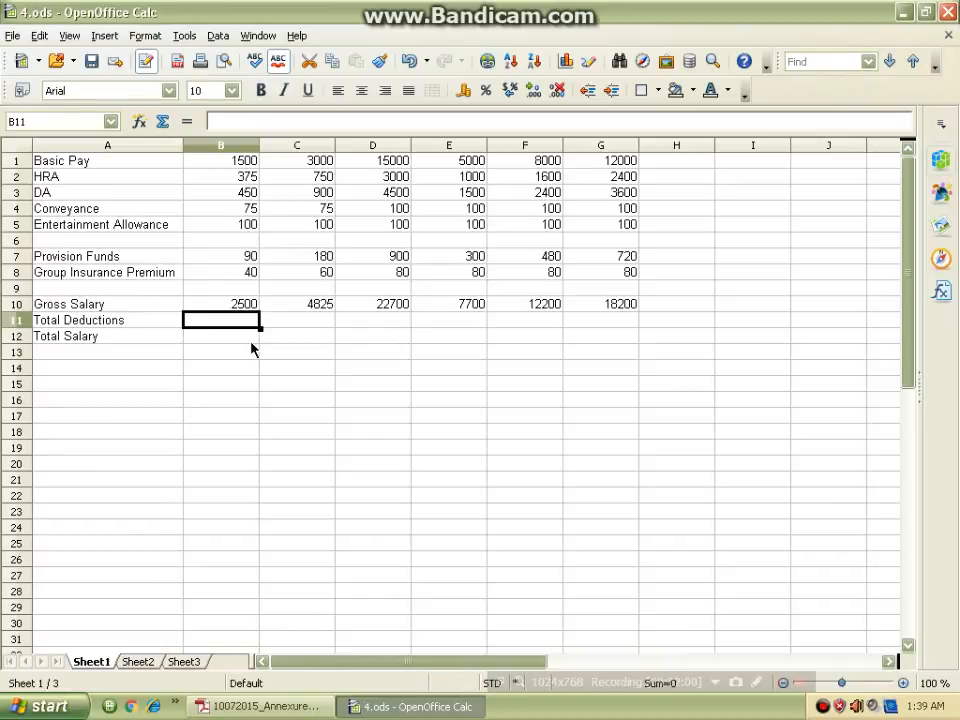
- Enter =SUM(B7:B8) in B11 for Total Deductions and copy it across through G11
type("=SUM()")
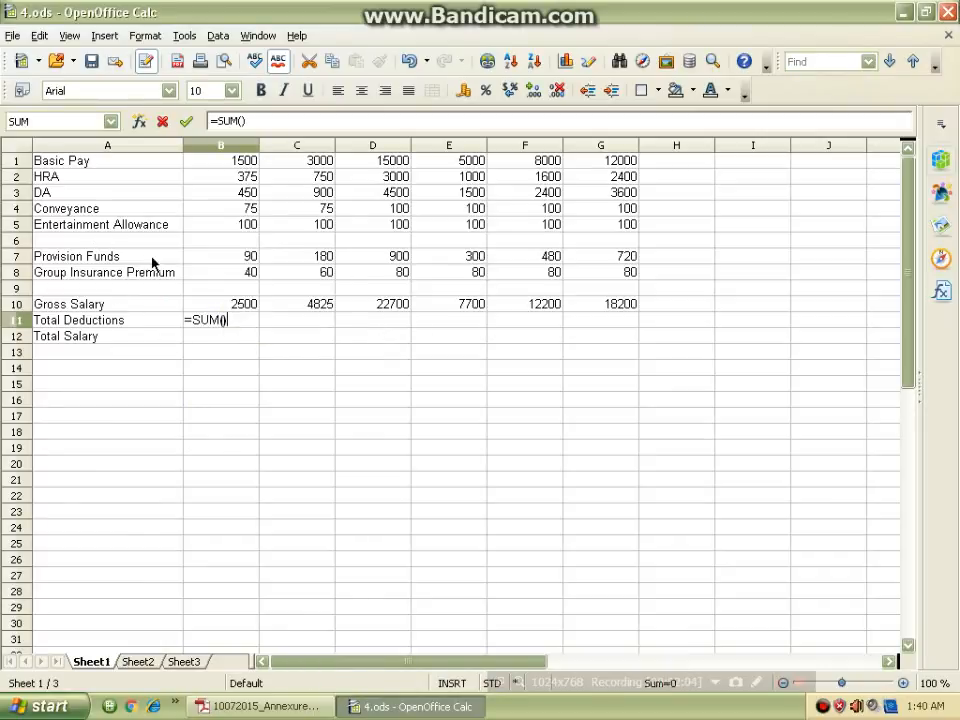
key("BackSpace")
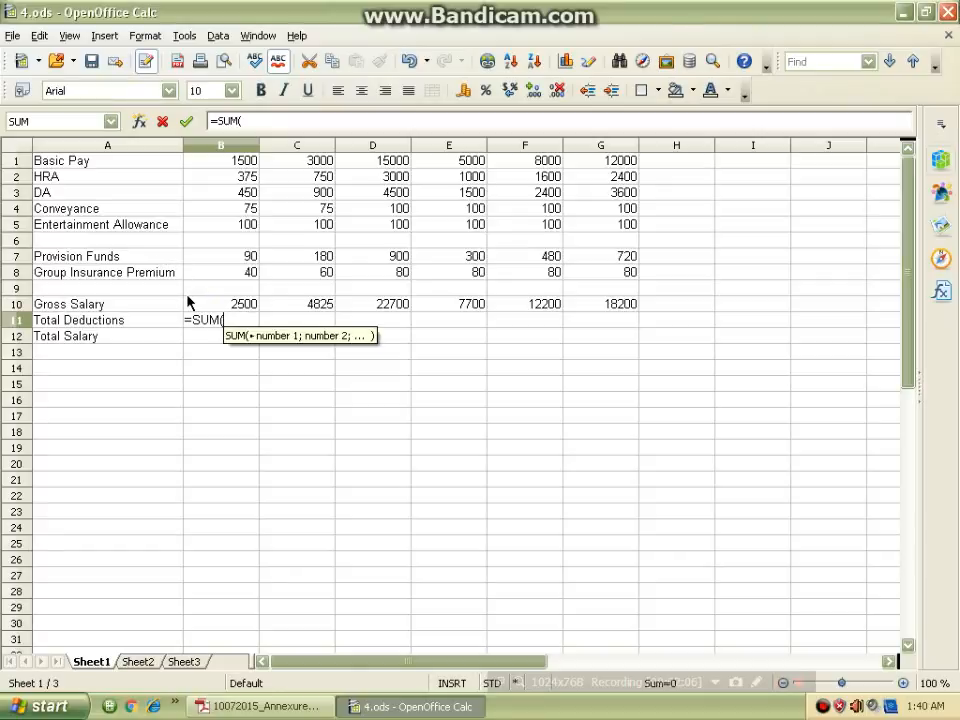
type("B7:")
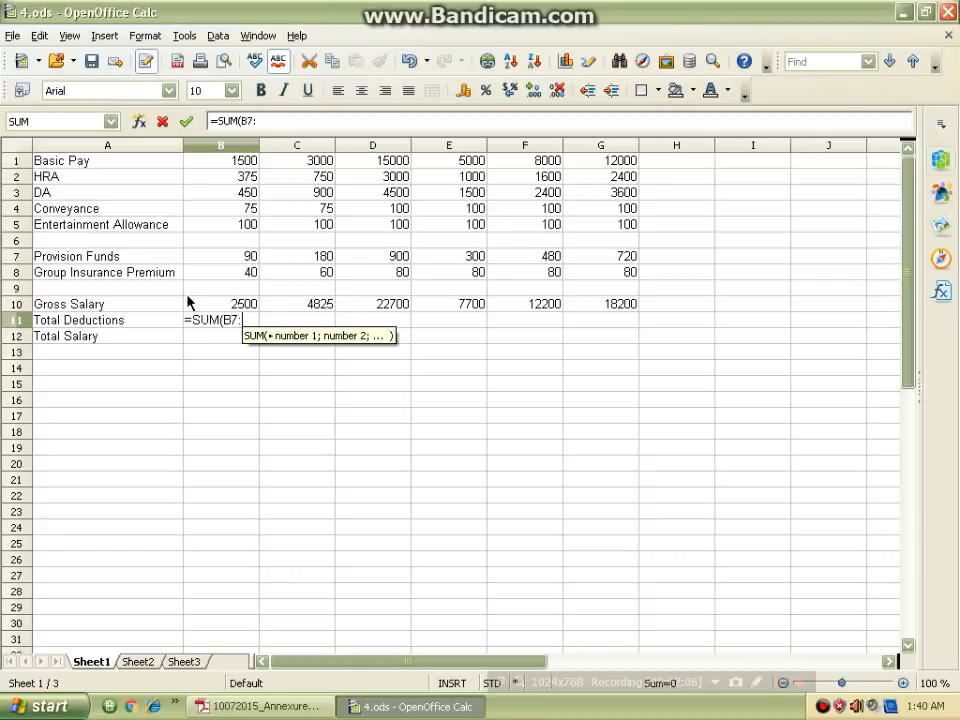
type("B")
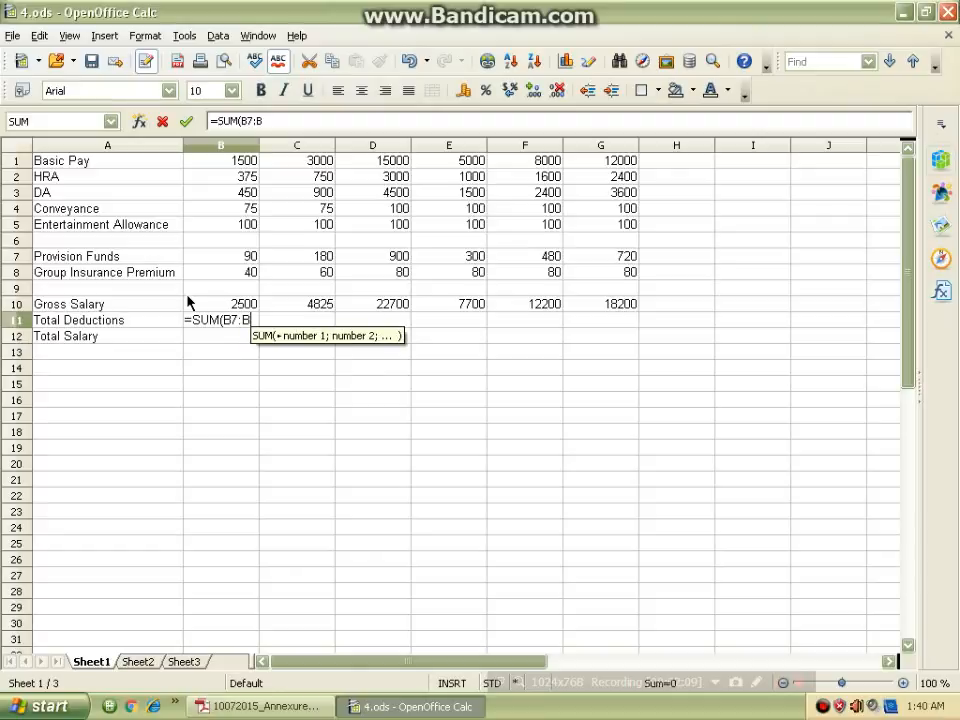
type("8)")
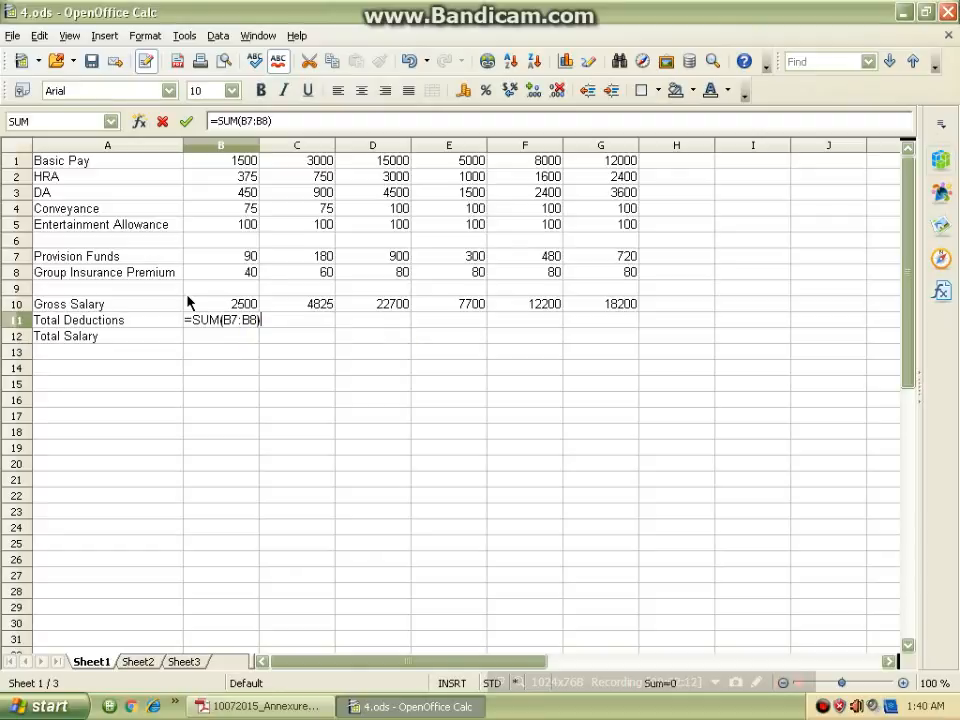
key("Return")
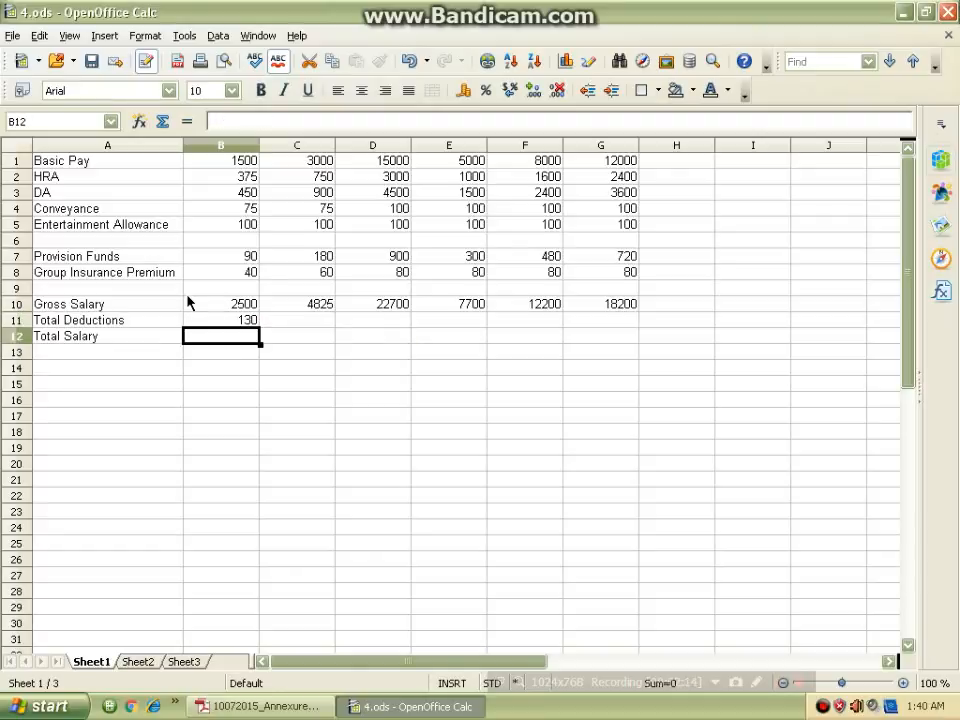
left_click(241, 320)
left_click_drag(260, 327, 613, 320)
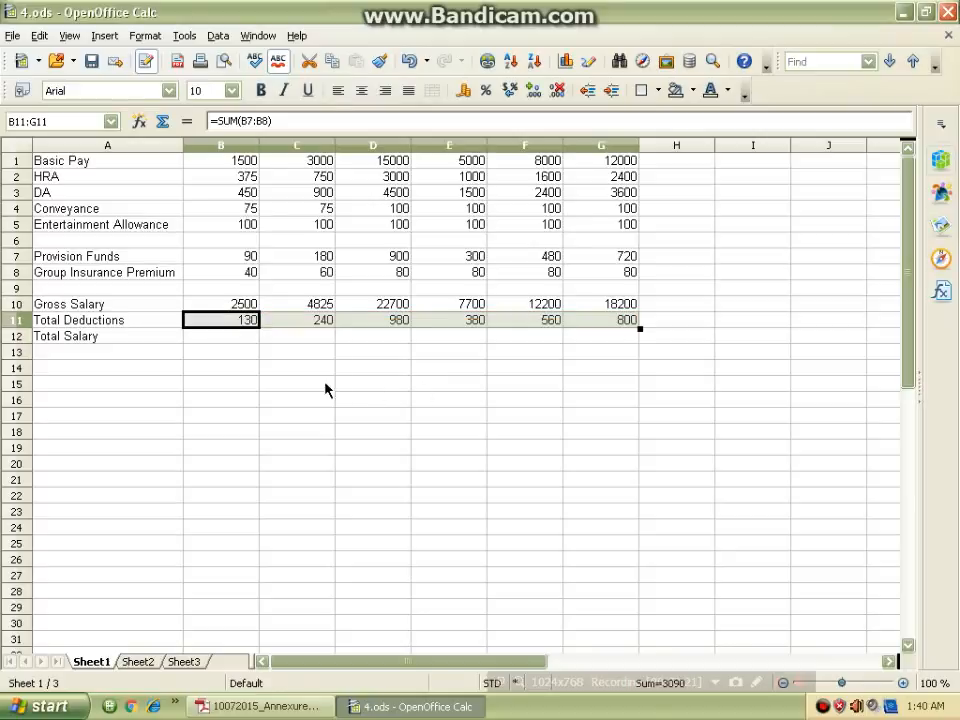
- Enter =B10-B11 in B12, checking the Net Salary formula in the Adobe Reader PDF before returning to OpenOffice Calc to complete it
left_click(206, 343)
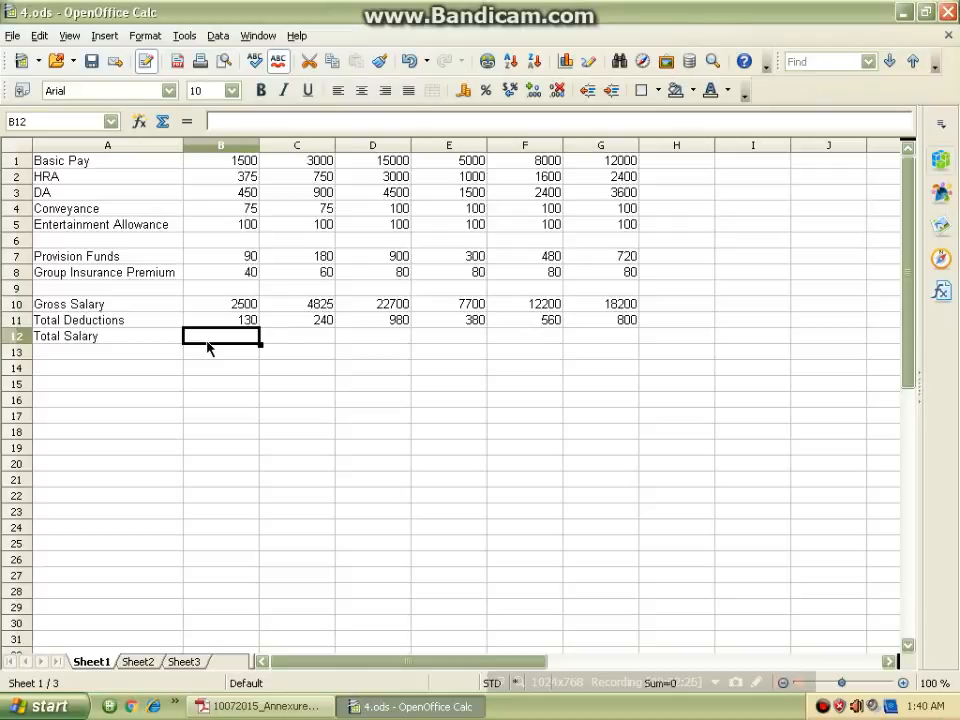
type("=B")
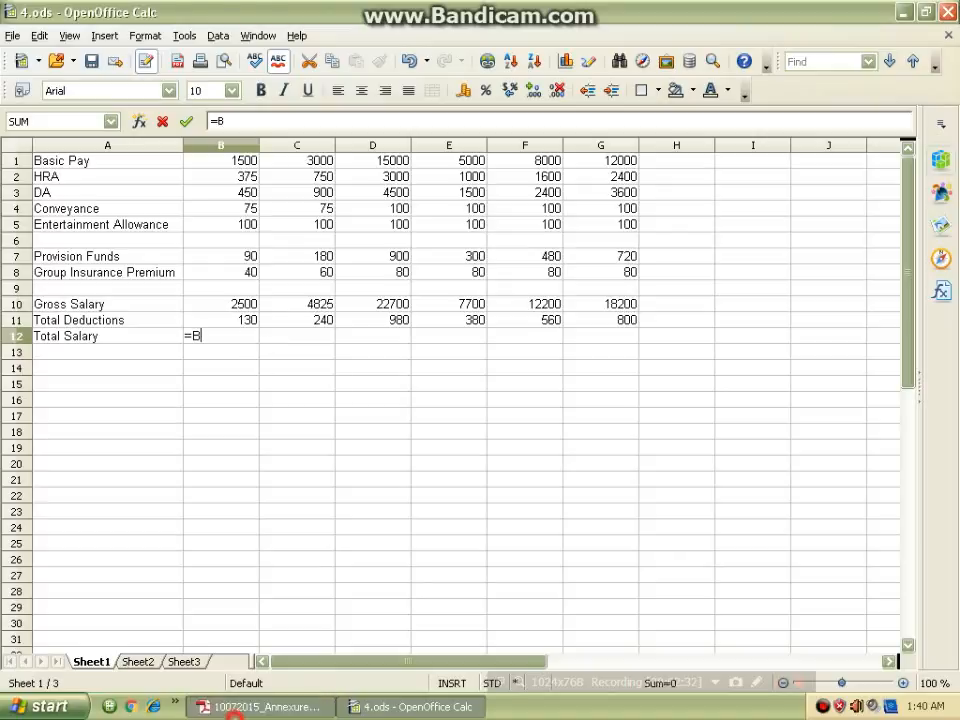
left_click(258, 706)
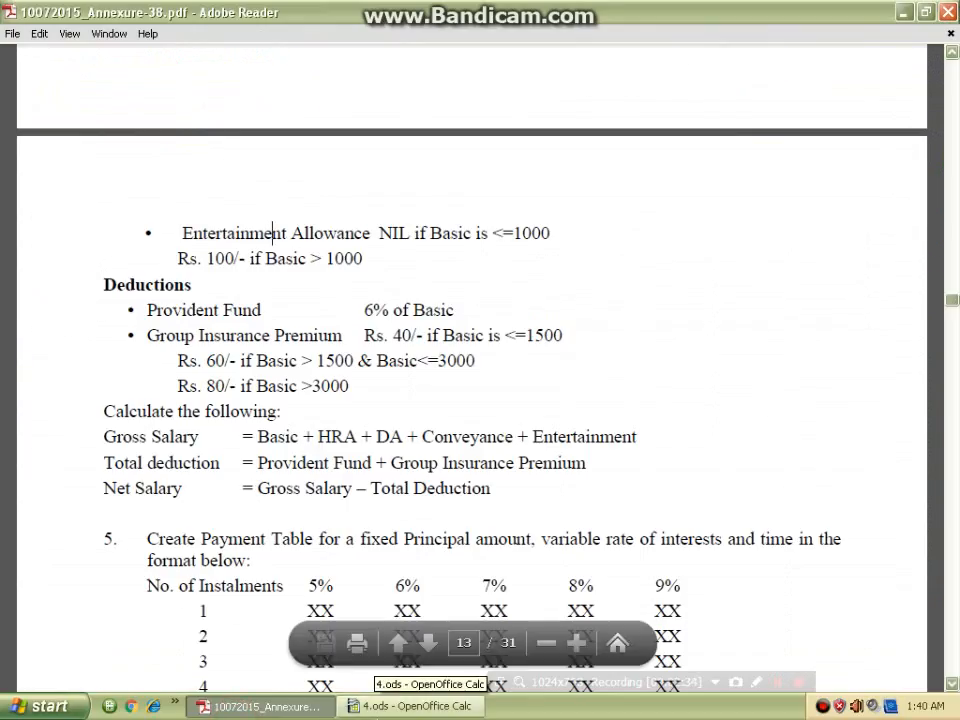
left_click(405, 706)
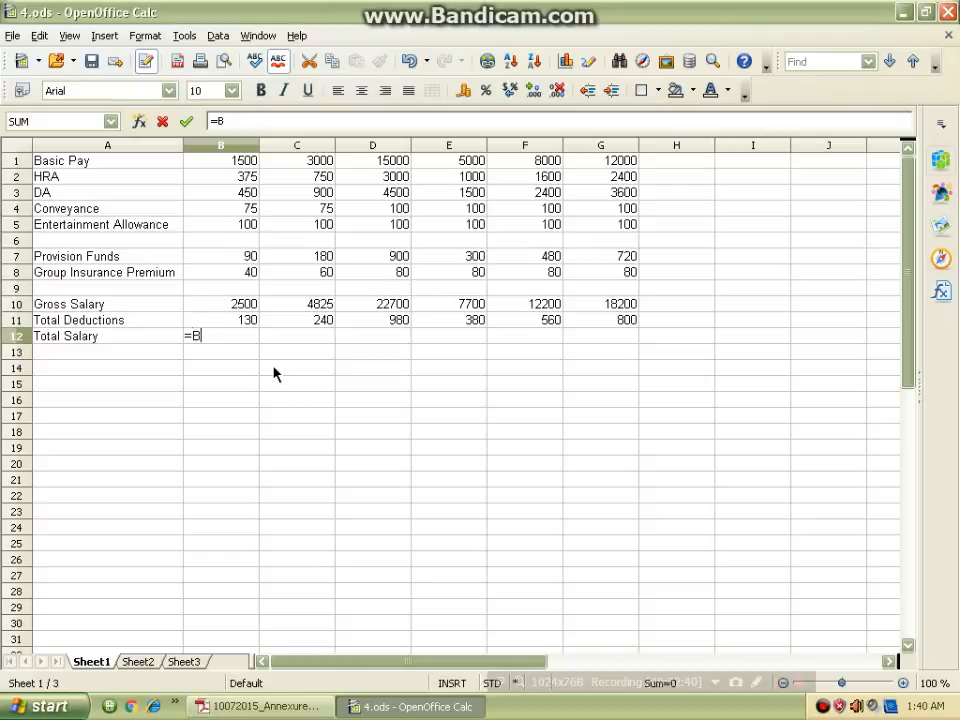
type("10-B11")
key("Return")
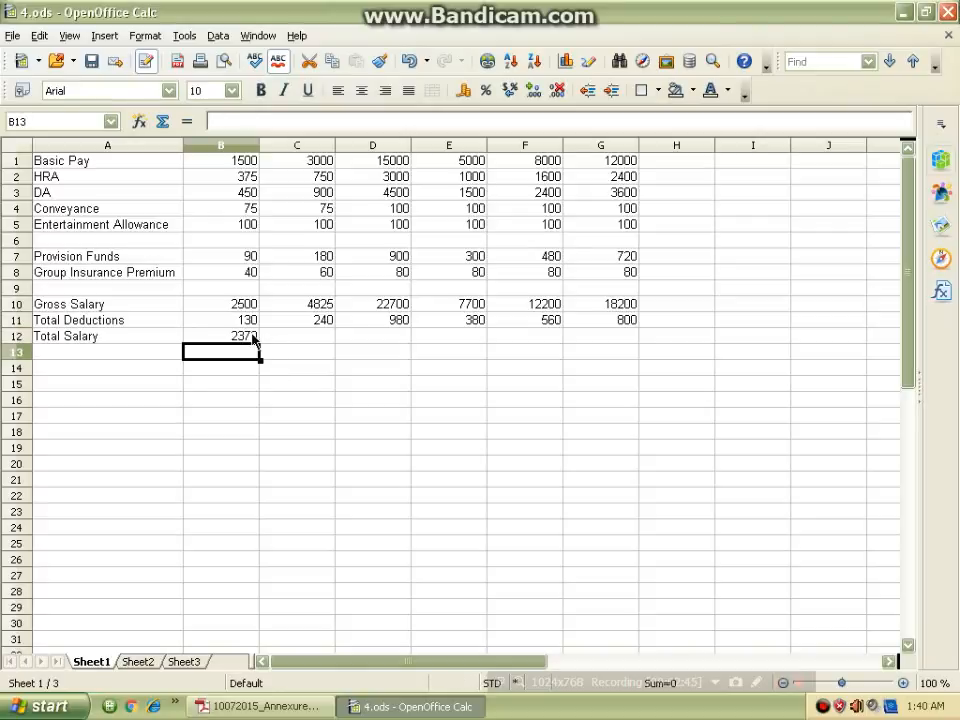
- Copy the salary formula in B12 across through G12
left_click(253, 340)
left_click_drag(260, 344, 632, 340)
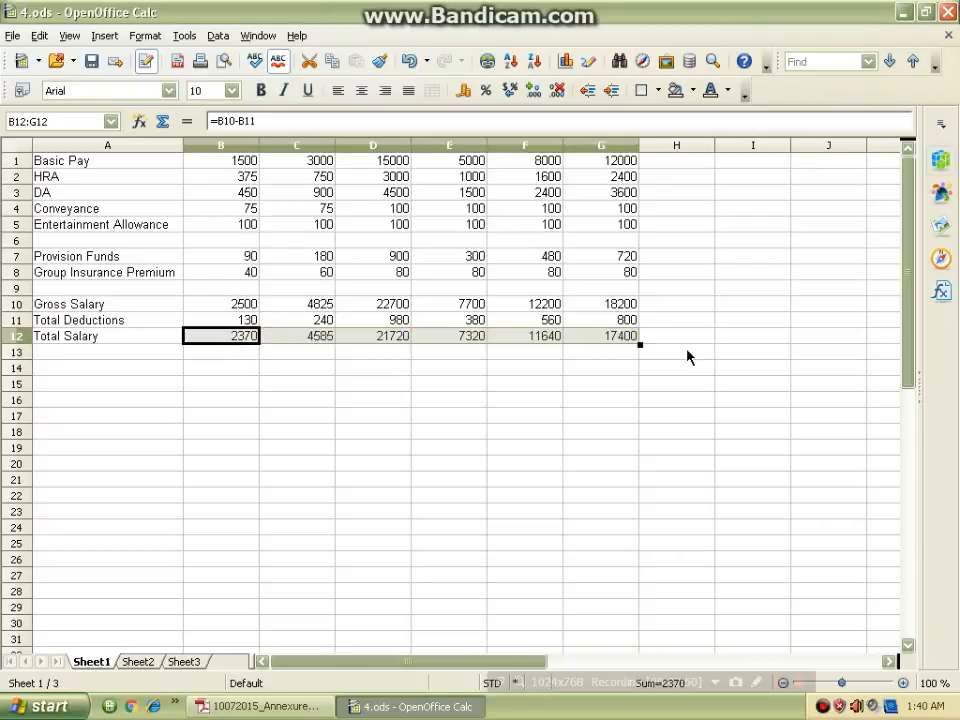
left_click(649, 399)
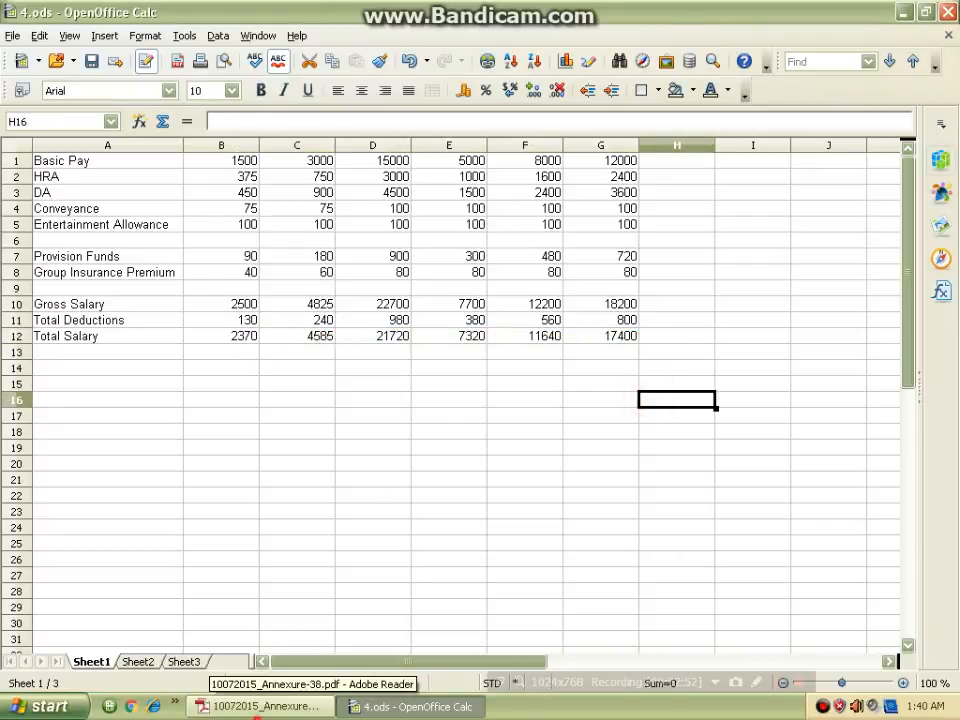
- Check the name of the final salary figure in the Adobe Reader PDF, and relabel A12 as nET SALARY in OpenOffice Calc
left_click(258, 706)
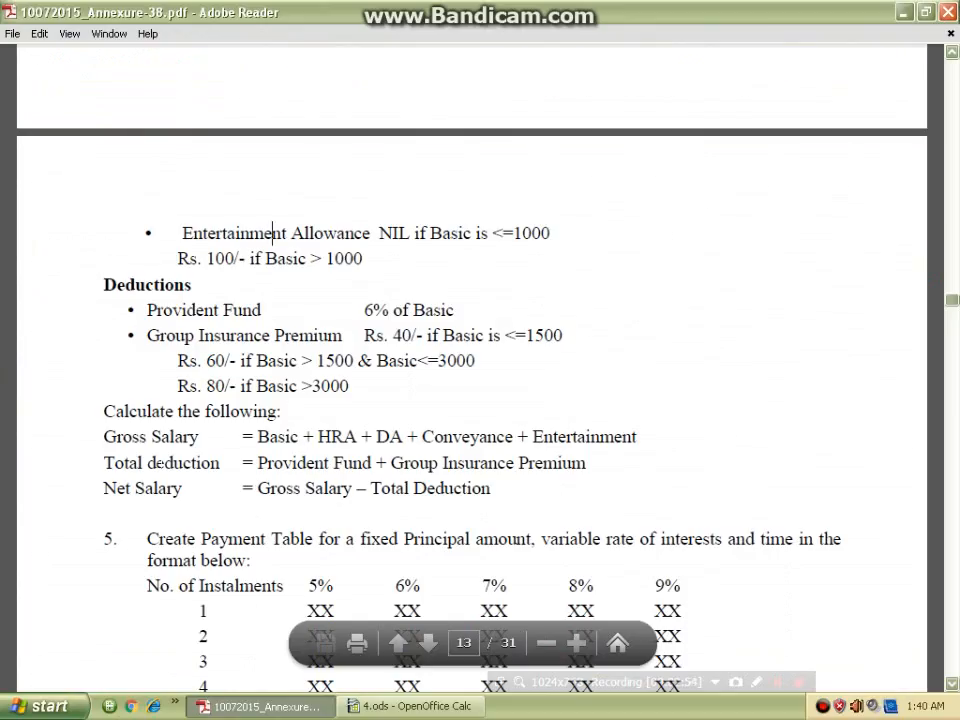
left_click(410, 706)
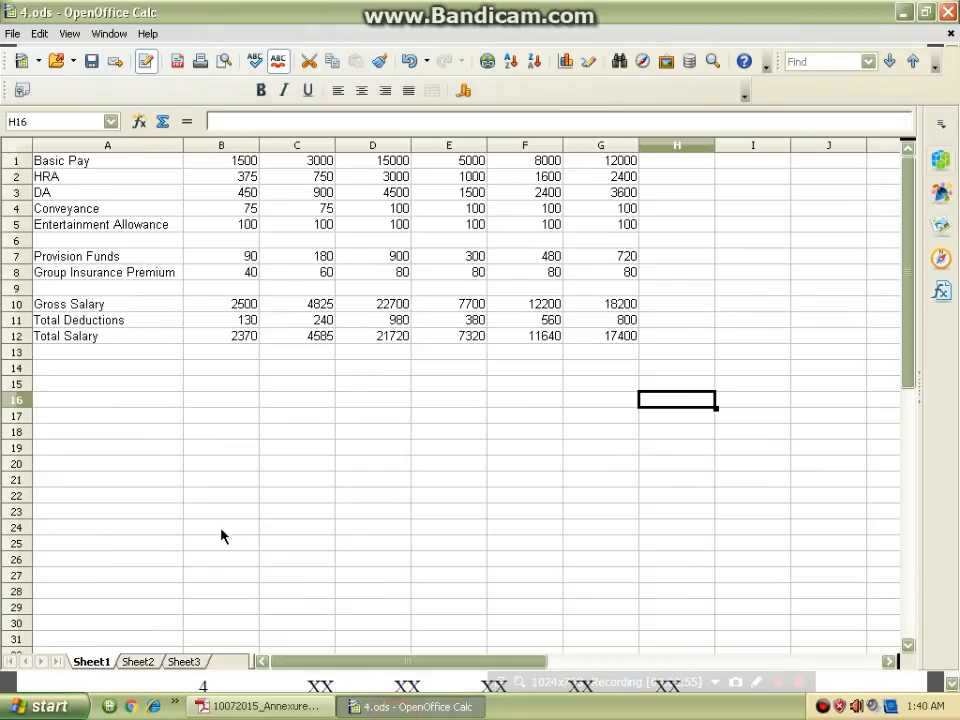
left_click(70, 344)
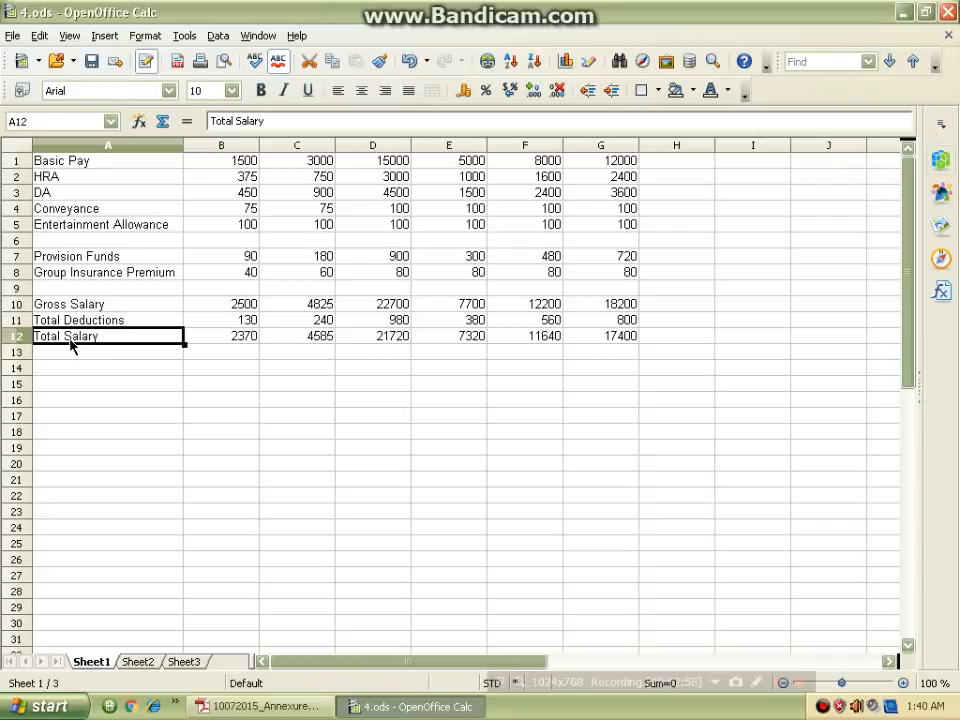
type("nET SALARY")
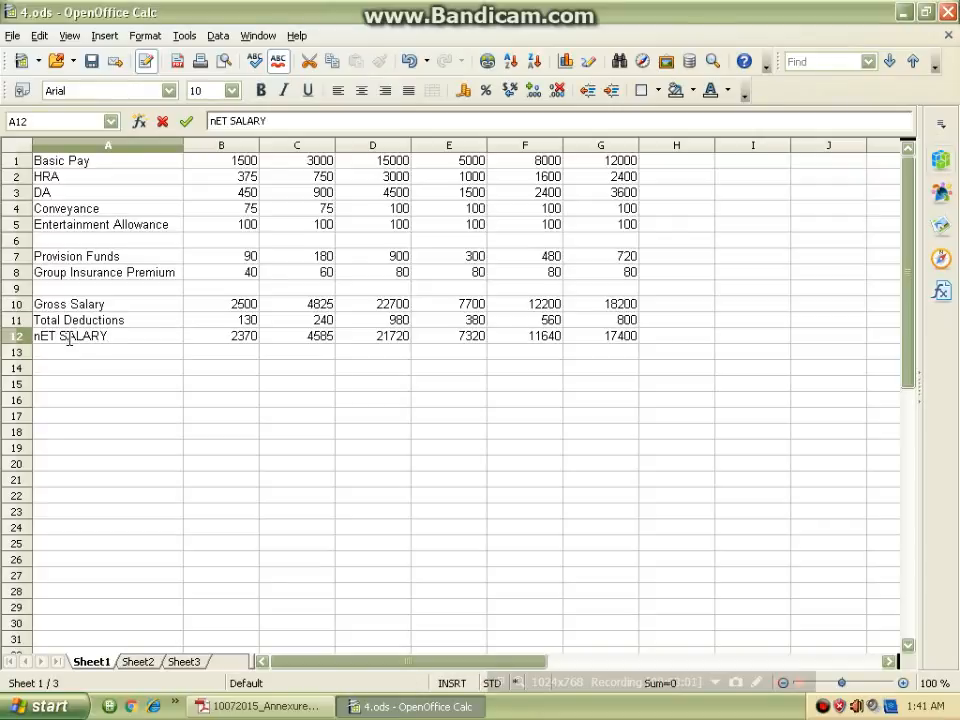
key("Return")
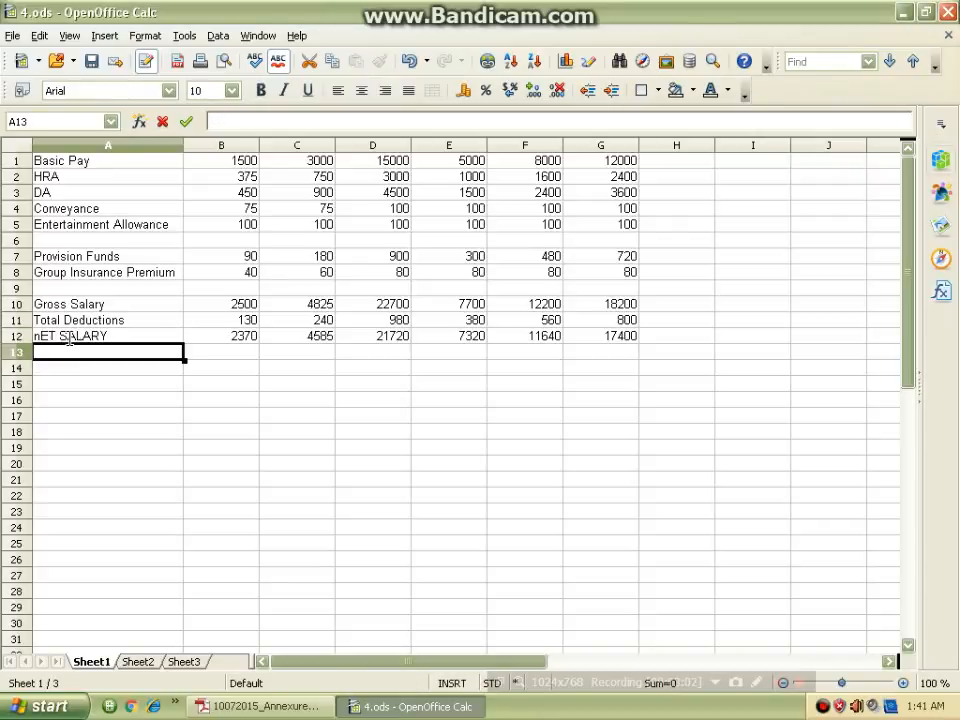
- Correct the first letter of the label in A12 so it reads NET SALARY
left_click(48, 325)
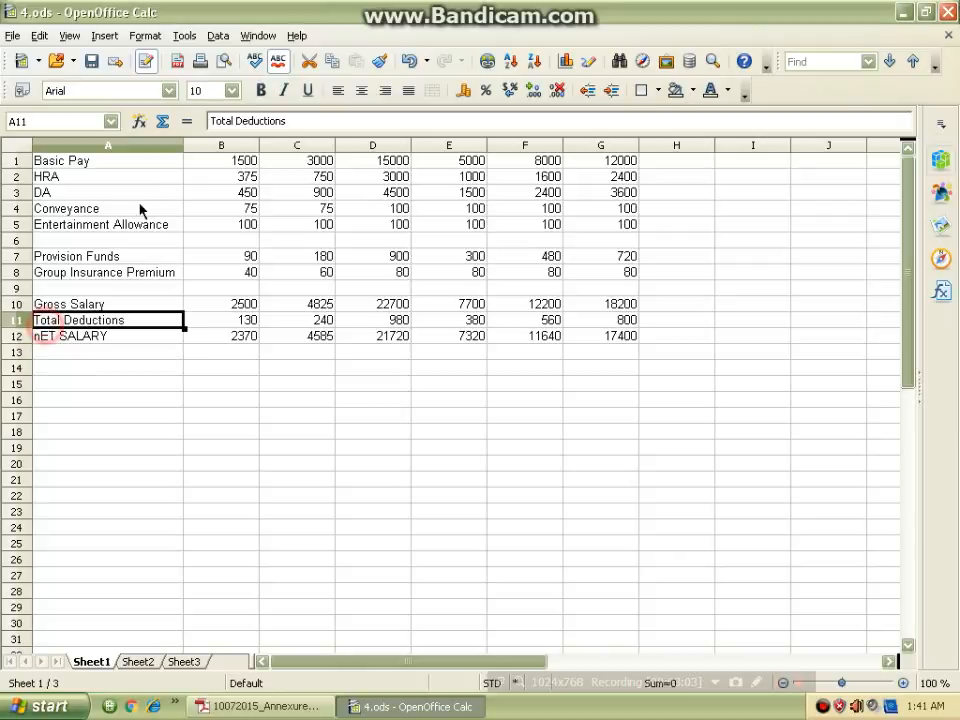
left_click(99, 336)
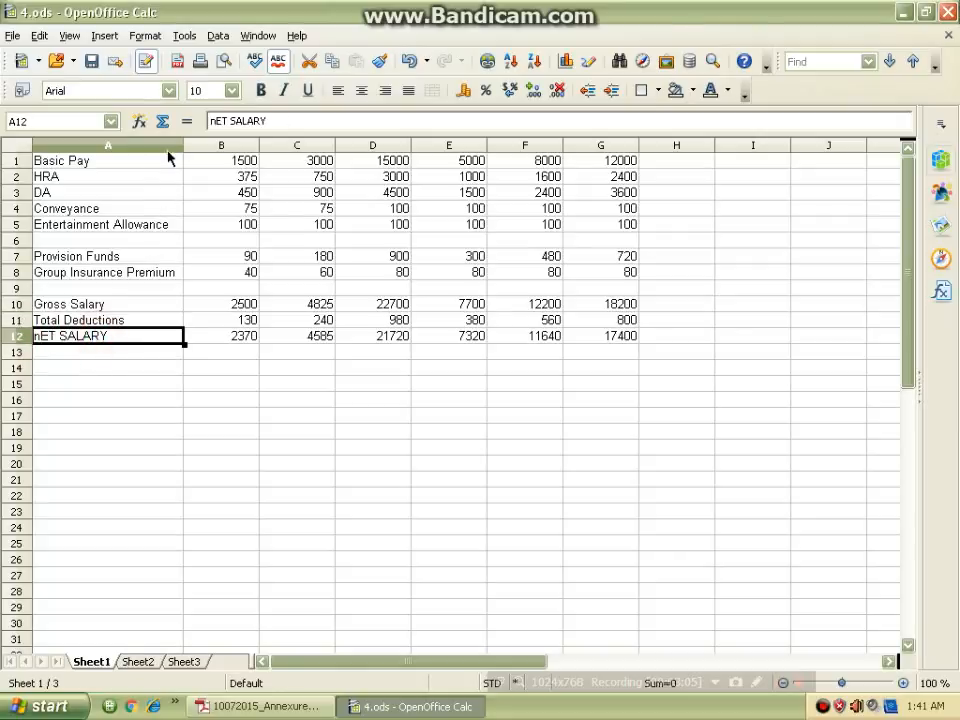
left_click(209, 117)
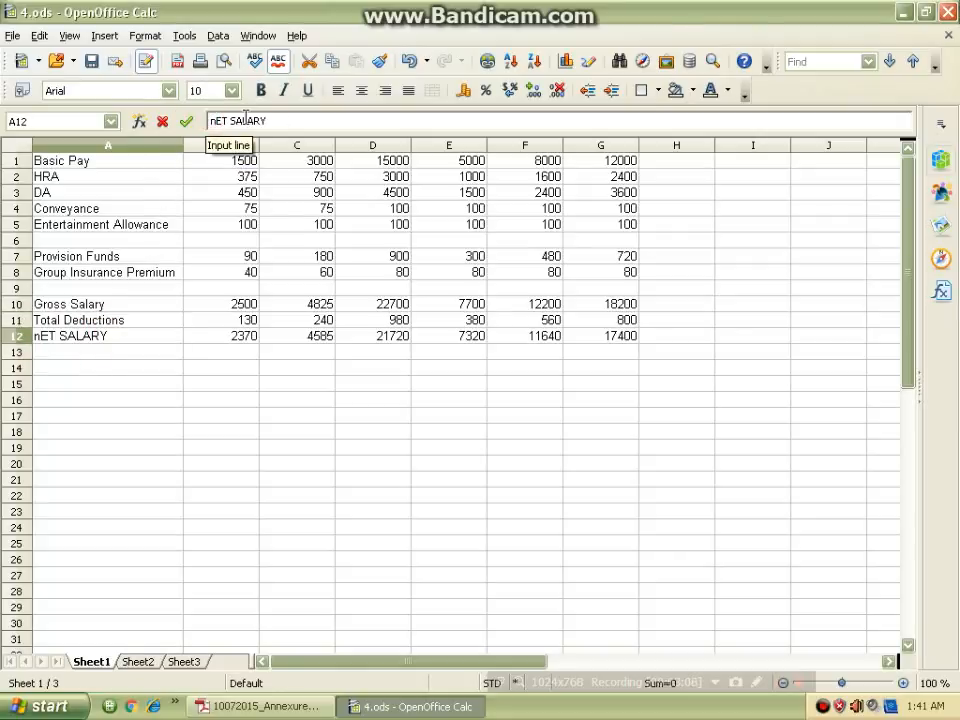
key("Delete")
type("N")
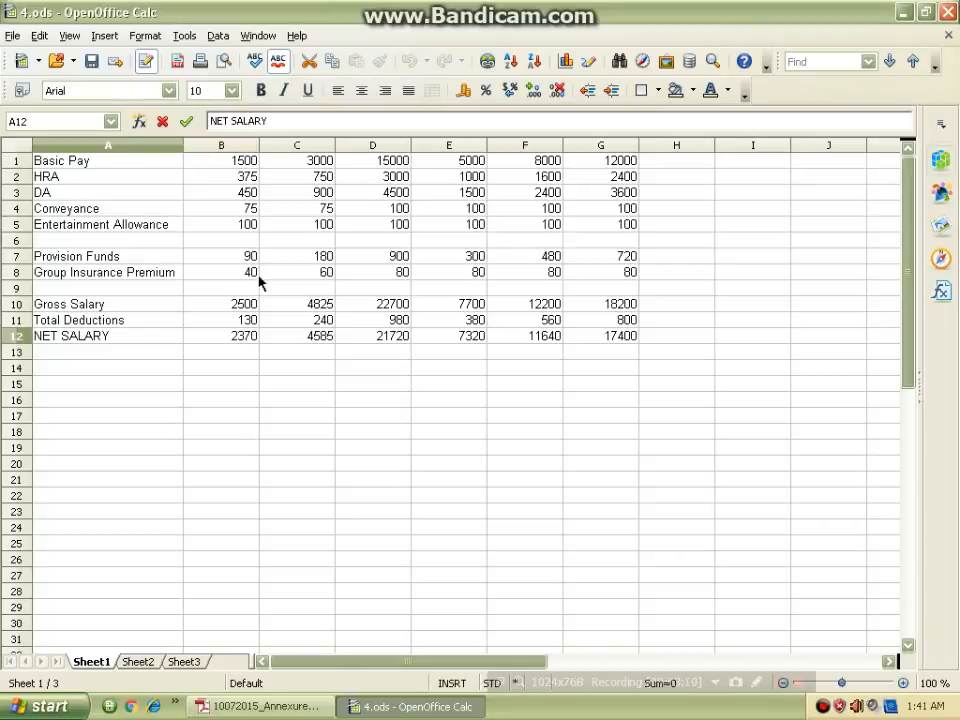
left_click(265, 437)
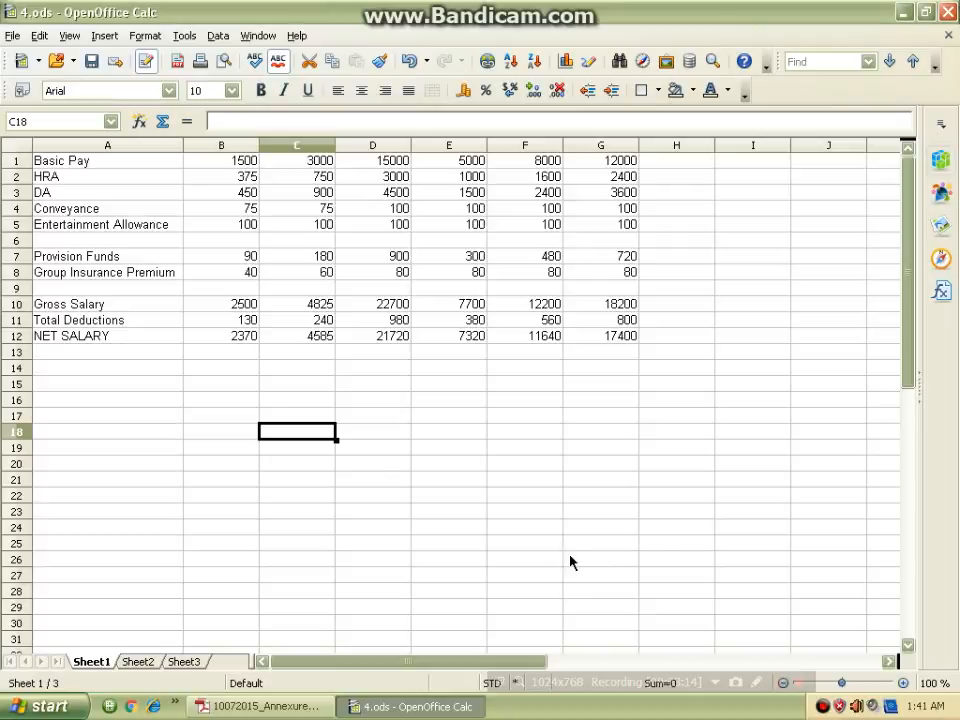
left_click_drag(621, 679, 623, 715)
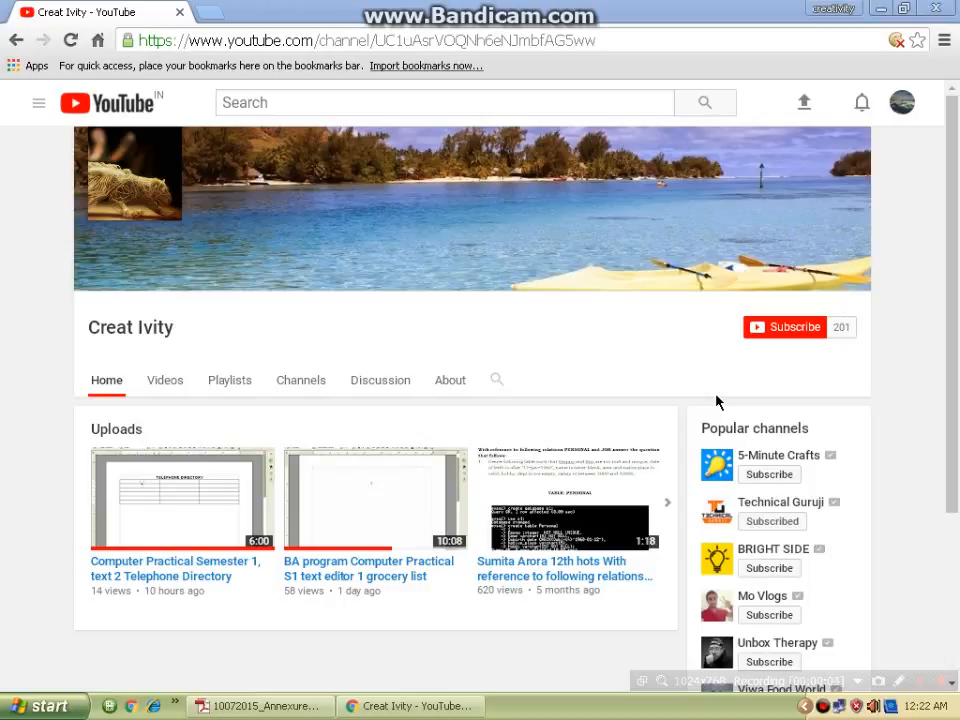
- Subscribe to the Creat Ivity channel on YouTube and save the option to receive all its notifications
left_click(768, 330)
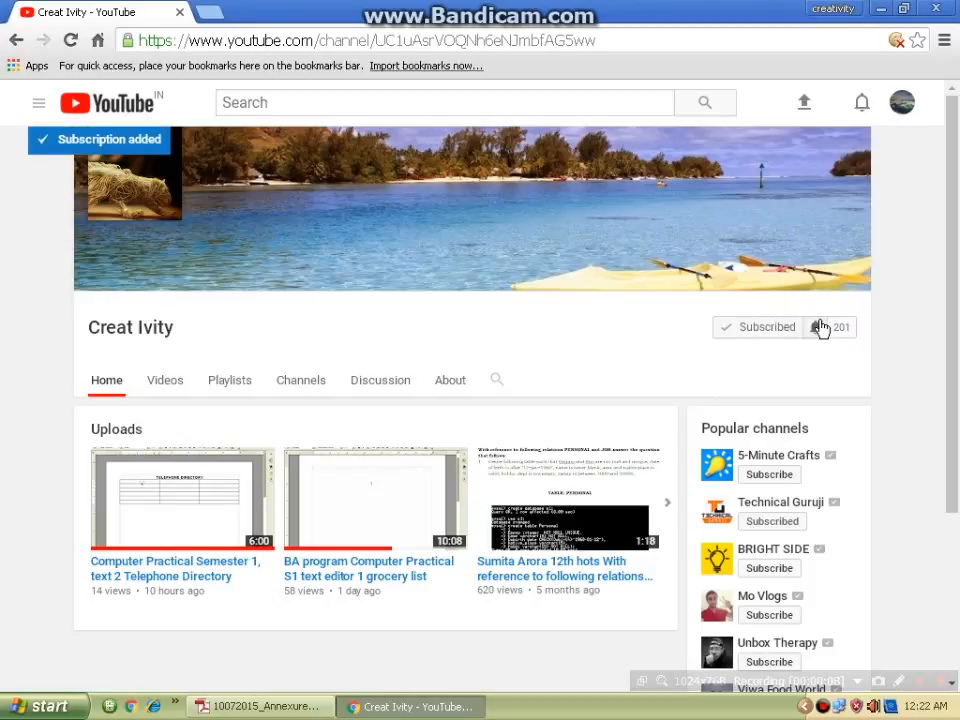
left_click(818, 328)
left_click(338, 342)
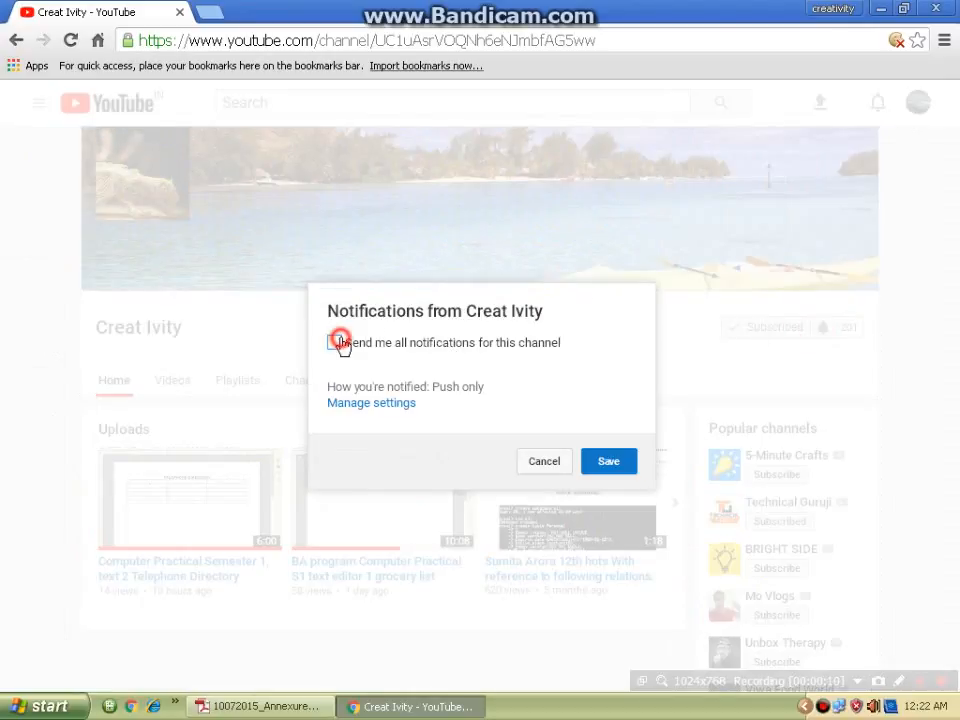
left_click(612, 468)
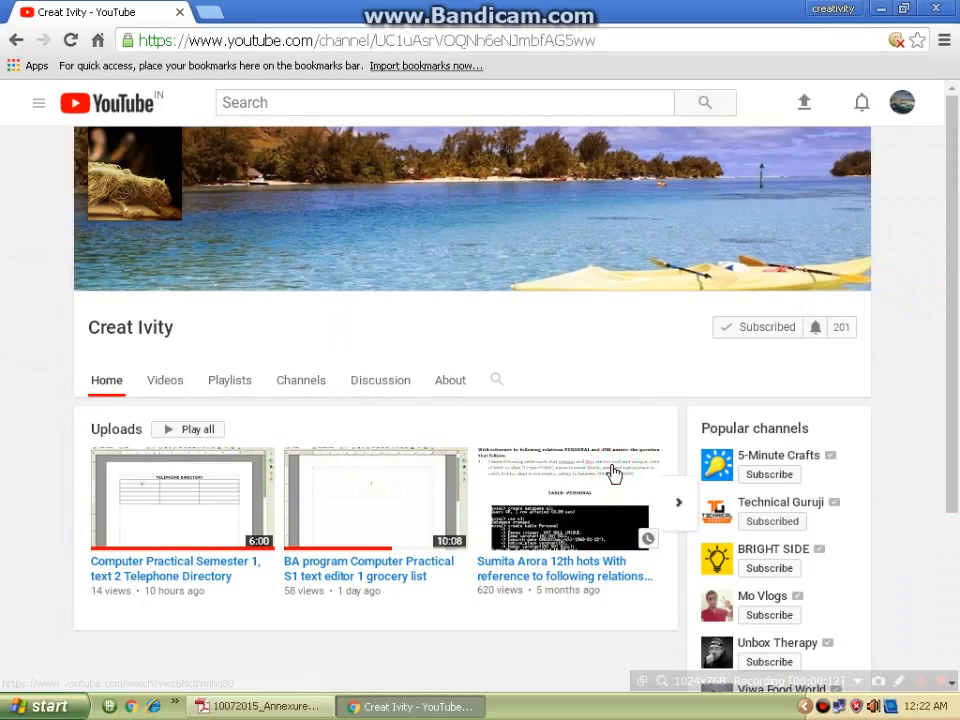